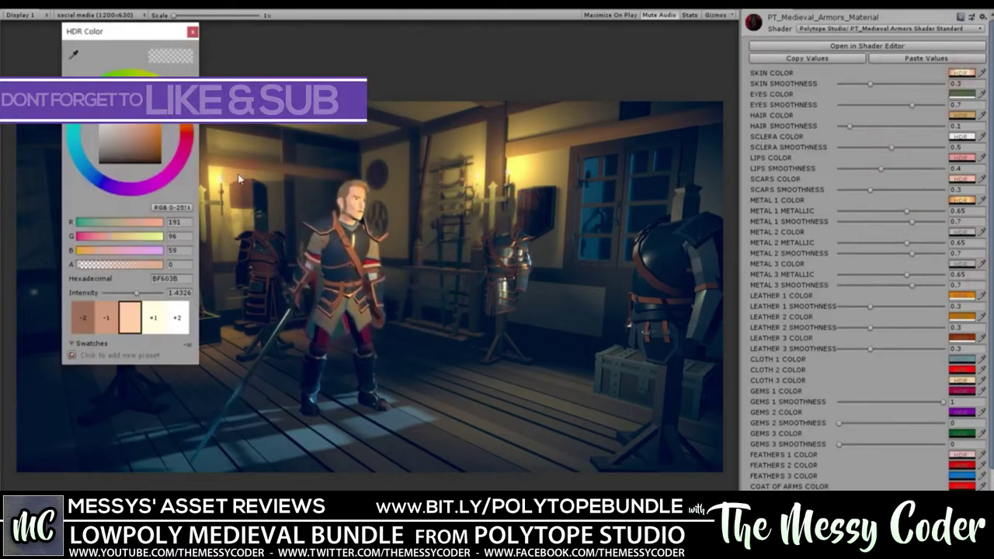
Step: Shift the armor material's skin colour toward orange and set Skin Smoothness to 0.485
mouse_move(138, 132)
mouse_down()
mouse_move(99, 186)
mouse_move(99, 133)
mouse_move(109, 165)
mouse_move(144, 130)
mouse_up()
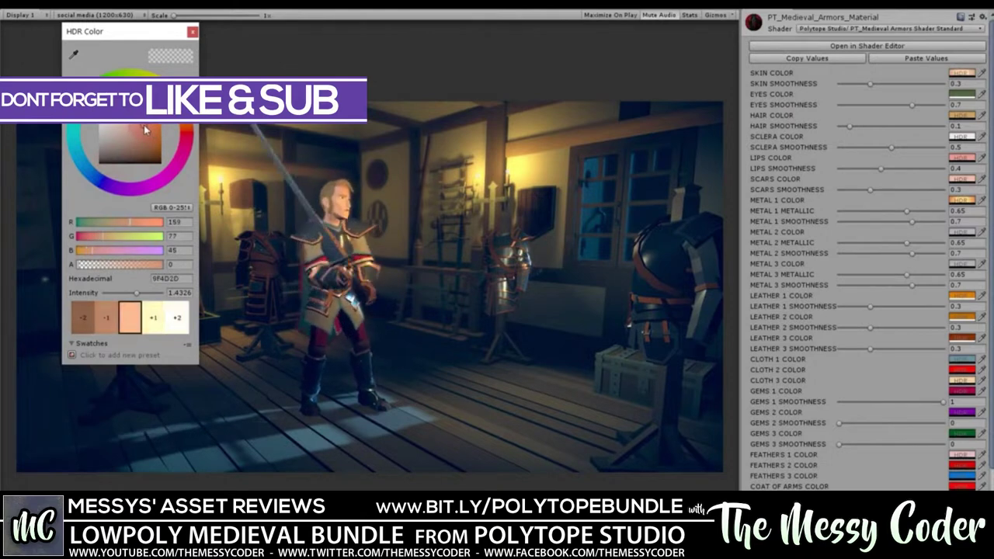
drag(174, 93, 215, 90)
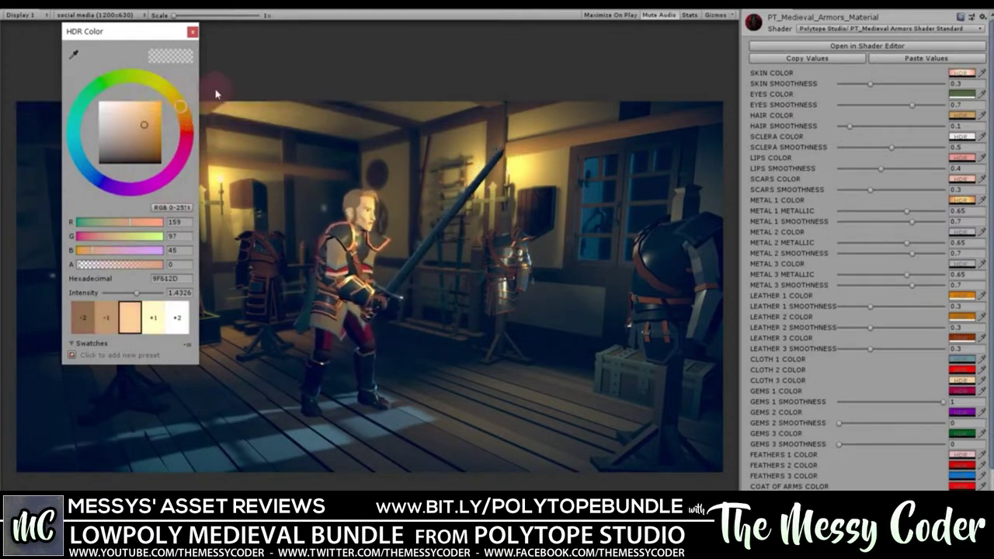
click(192, 32)
click(880, 85)
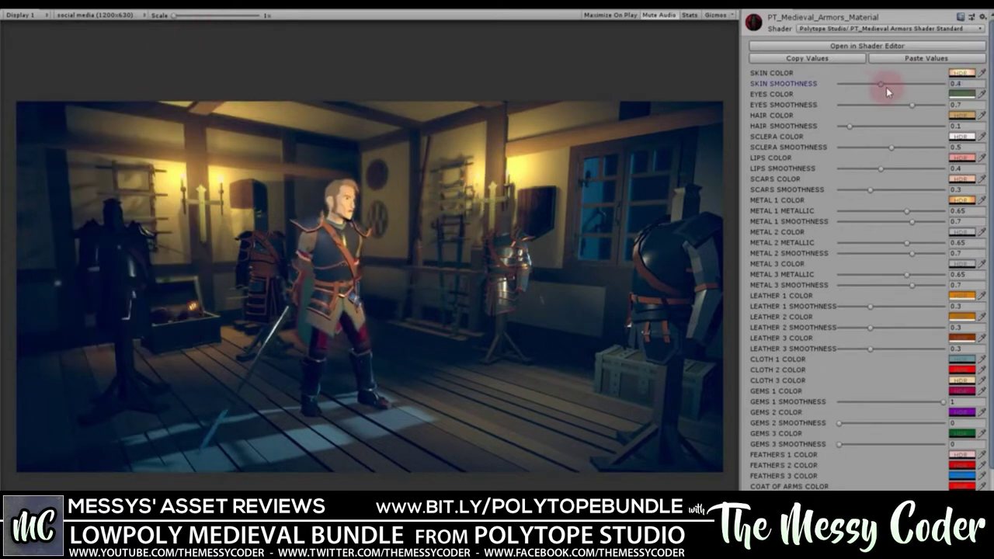
mouse_move(887, 88)
mouse_down()
mouse_move(906, 90)
mouse_move(842, 84)
mouse_move(900, 87)
mouse_move(859, 82)
mouse_move(888, 83)
mouse_up()
Step: Change the material's hair colour to green
click(960, 115)
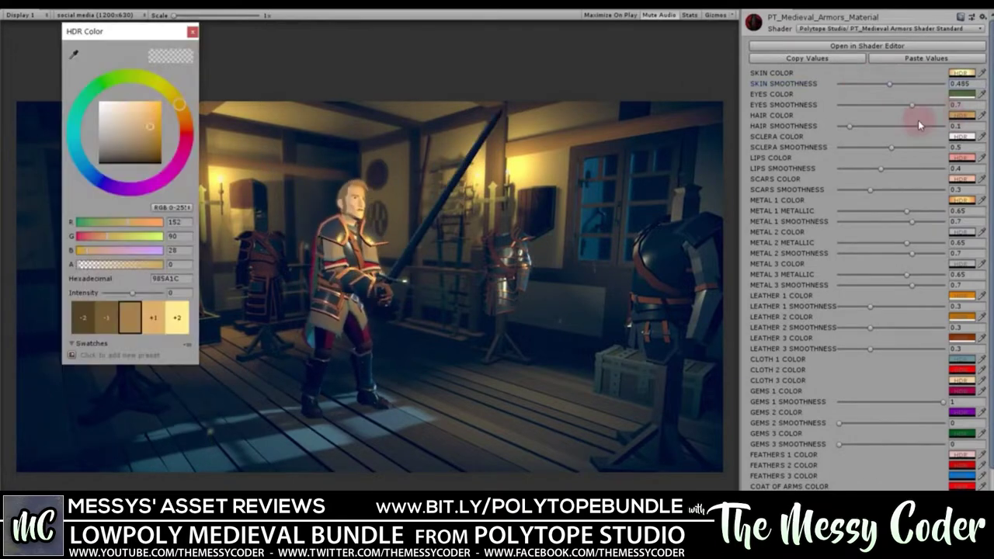
mouse_move(156, 134)
mouse_down()
mouse_move(124, 154)
mouse_move(142, 160)
mouse_up()
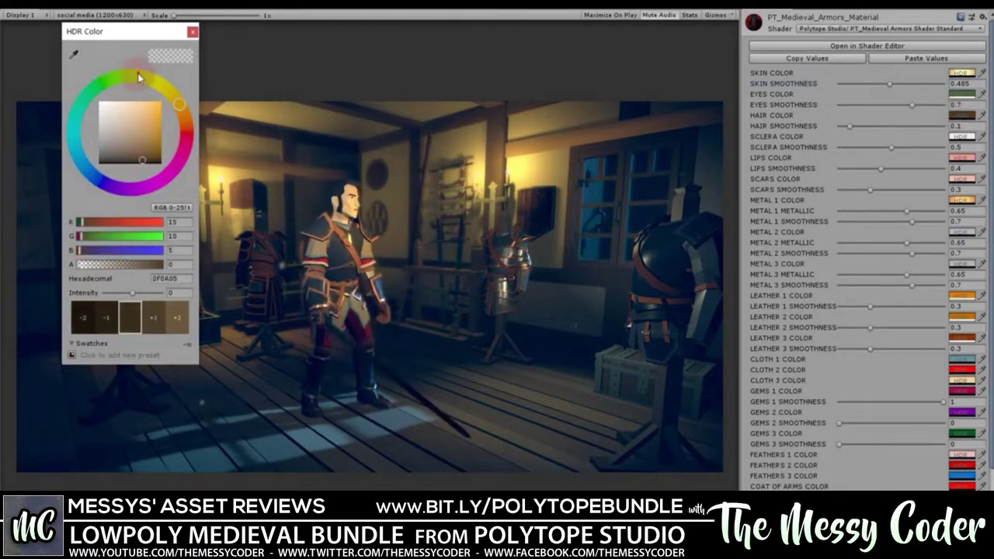
mouse_move(138, 73)
mouse_down()
mouse_move(87, 92)
mouse_move(74, 144)
mouse_move(108, 186)
mouse_move(174, 176)
mouse_move(186, 160)
mouse_move(165, 129)
mouse_move(143, 55)
mouse_move(88, 55)
mouse_up()
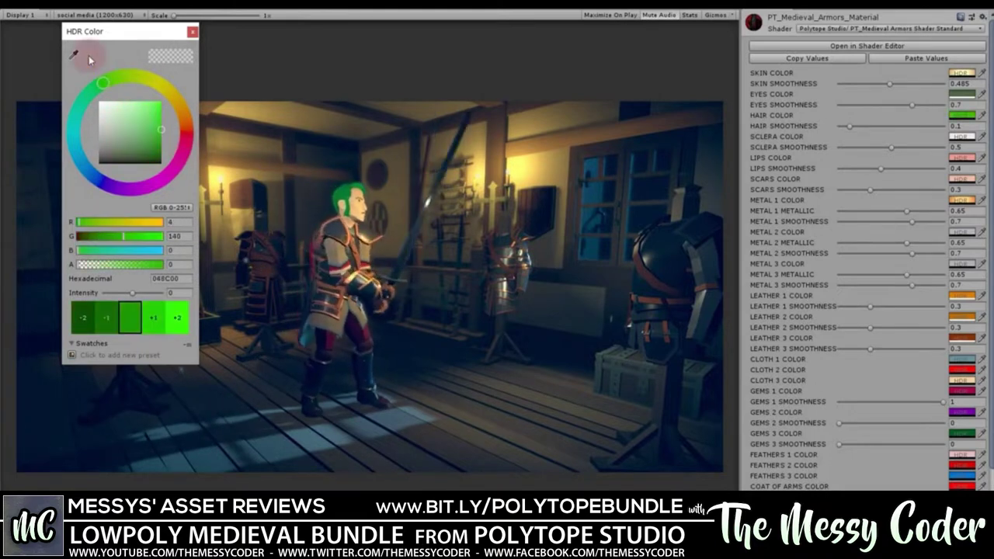
drag(160, 130, 153, 139)
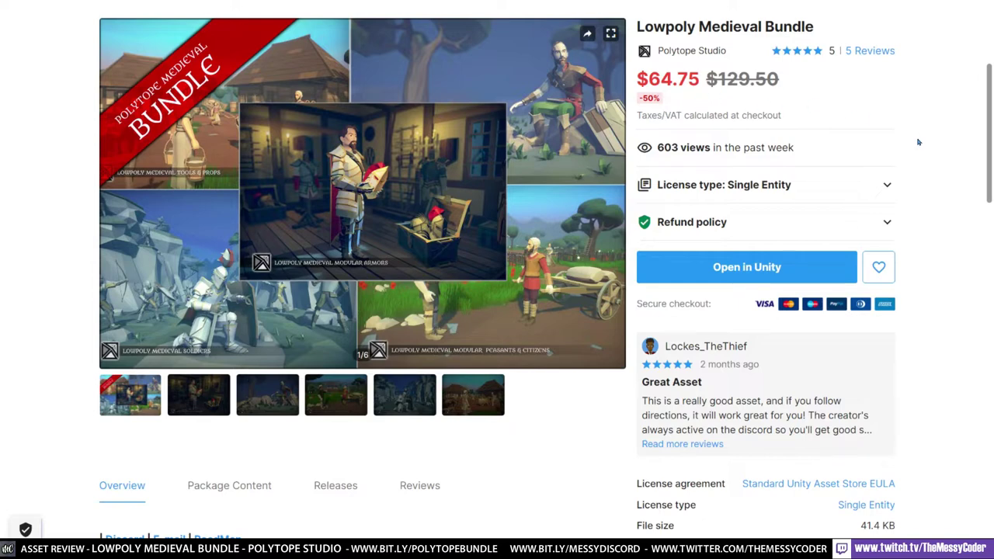
Step: Read the Lowpoly Medieval Bundle's store overview and its list of included packs
scroll(916, 177, down, 4)
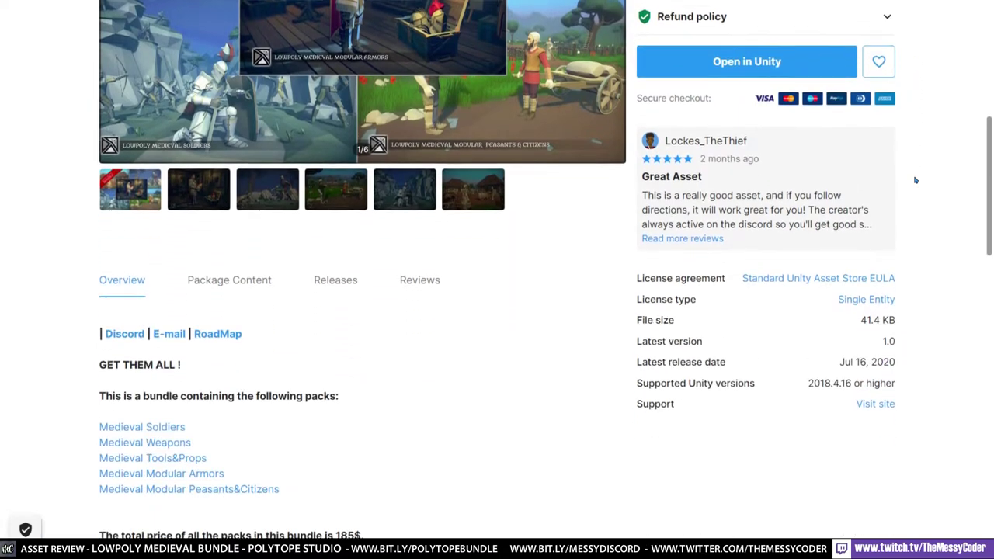
scroll(913, 177, down, 1)
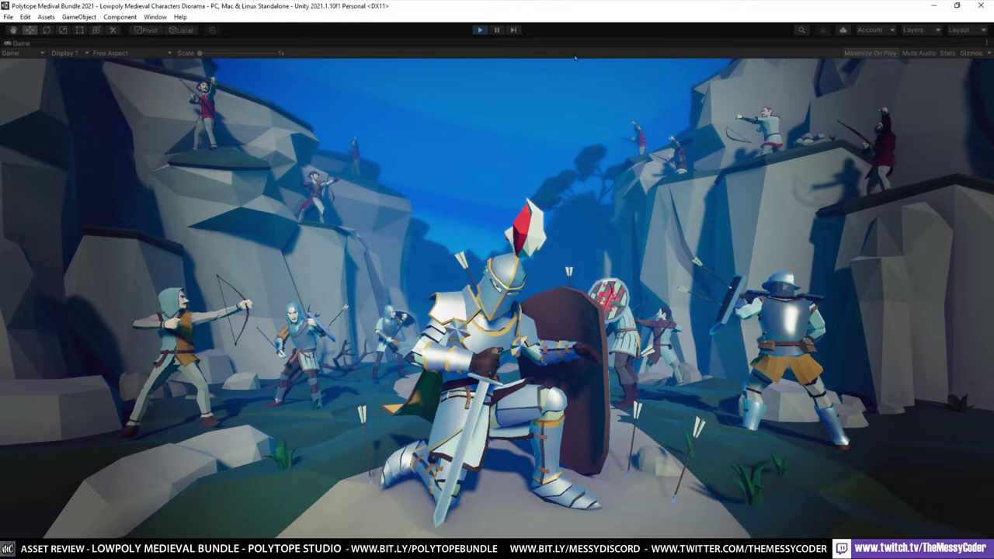
Step: In Unity, stop play mode and open the Characters_demo scene with an enlarged Game view
key(ctrl+p)
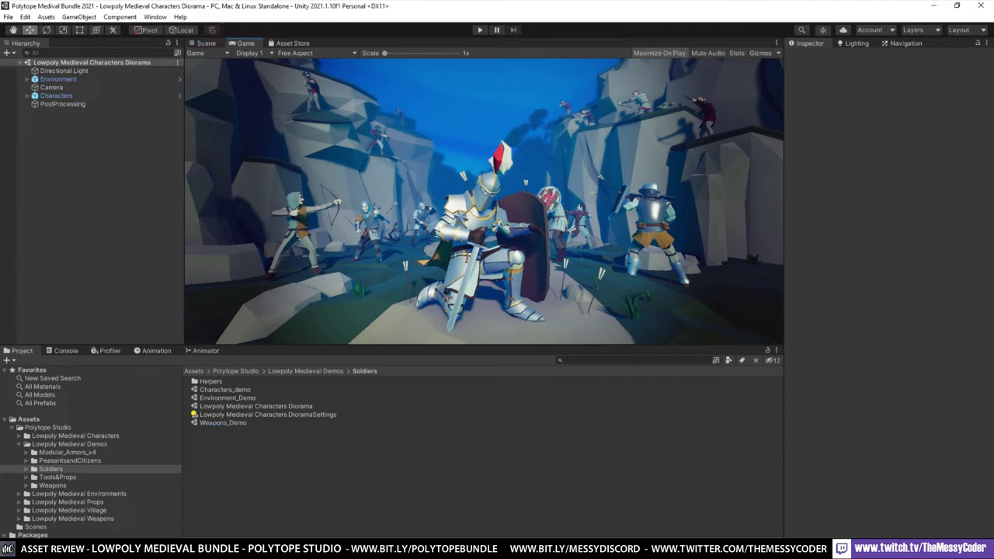
double_click(229, 392)
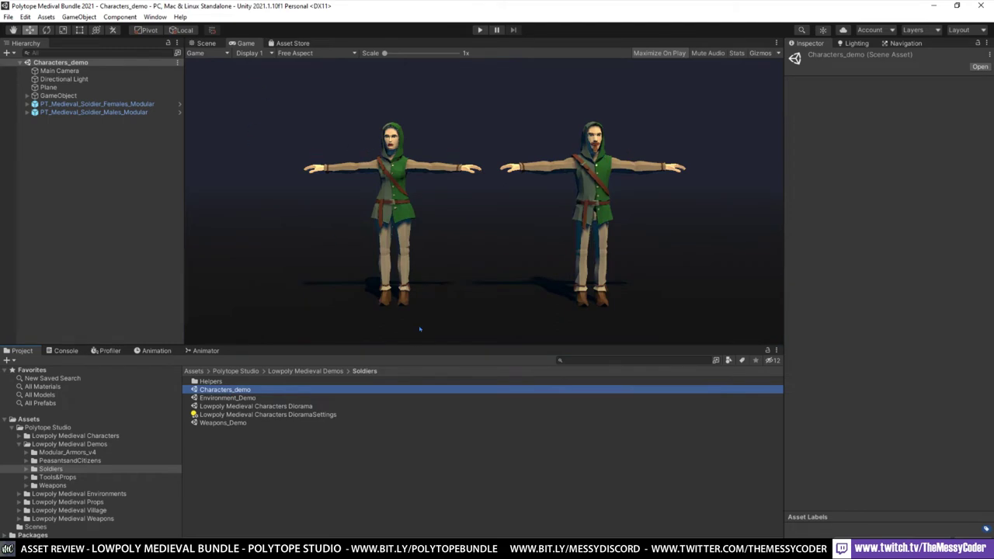
drag(414, 340, 414, 406)
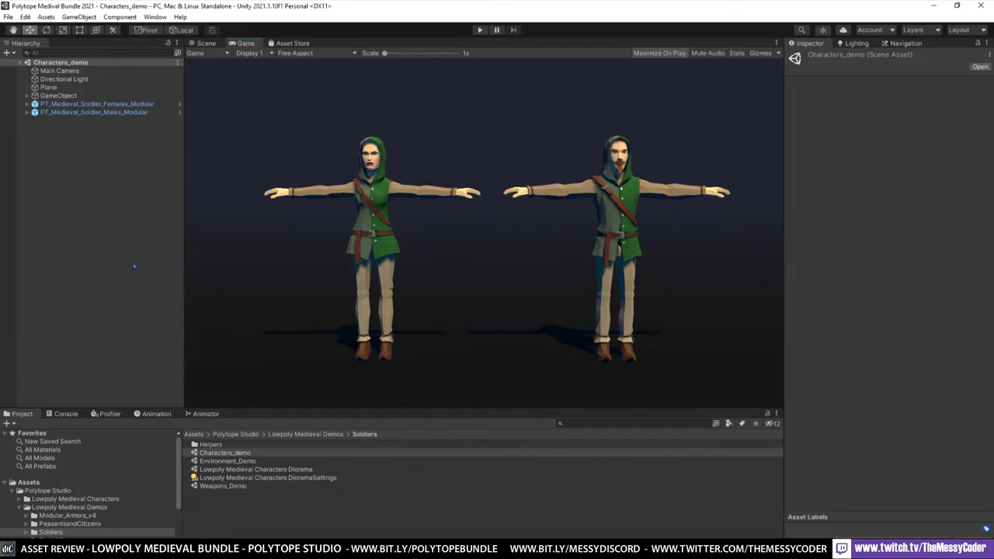
Step: Cycle through the head meshes of PT_Medieval_Soldier_Females_Modular and settle on the open-faced metal helmet with the mail coif
click(70, 105)
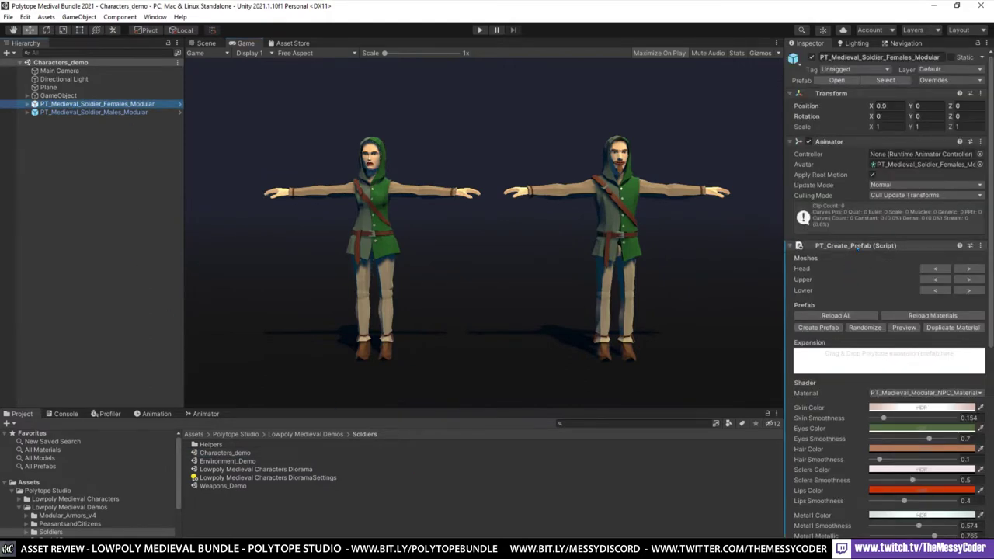
scroll(869, 268, down, 5)
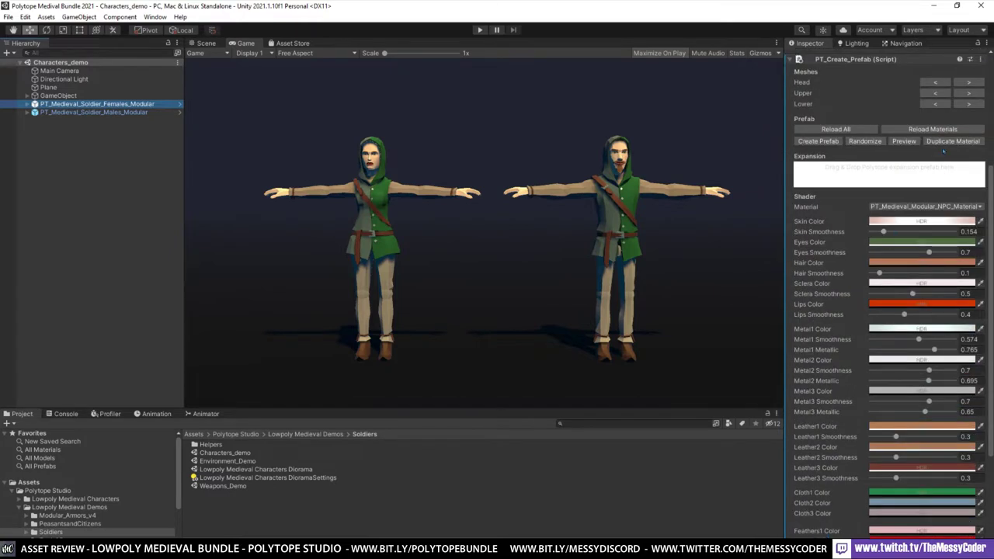
click(968, 82)
click(968, 83)
click(968, 82)
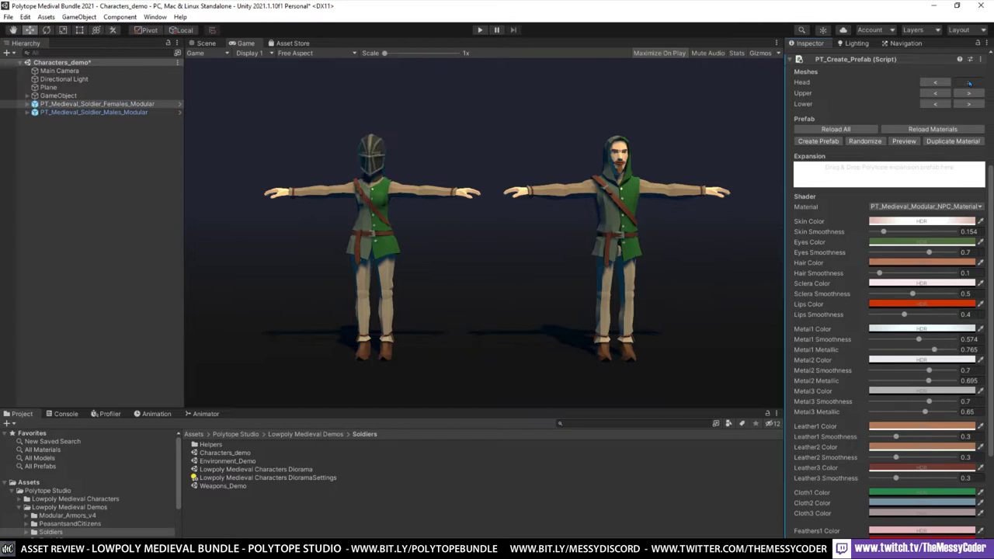
click(968, 82)
click(968, 82)
click(968, 83)
click(969, 82)
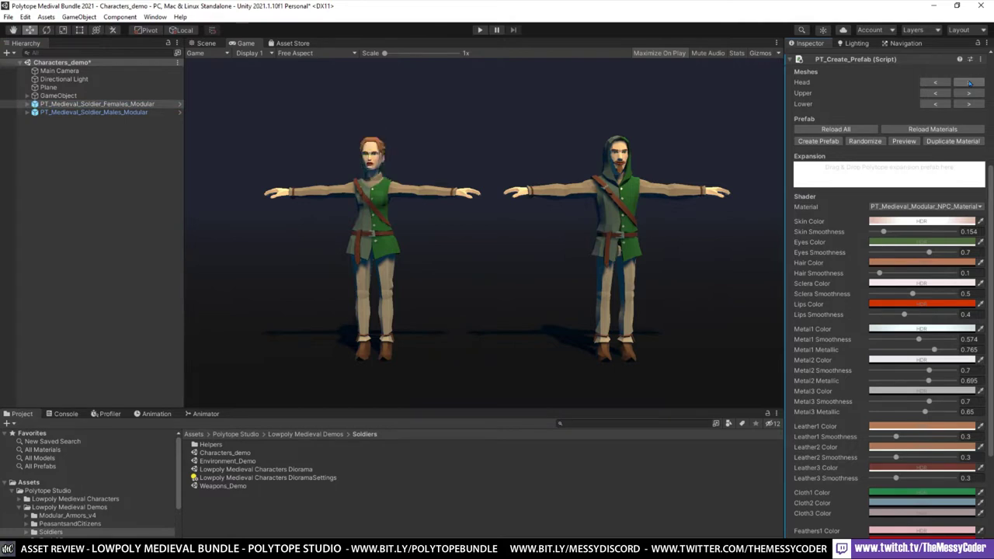
click(969, 82)
click(934, 83)
click(935, 83)
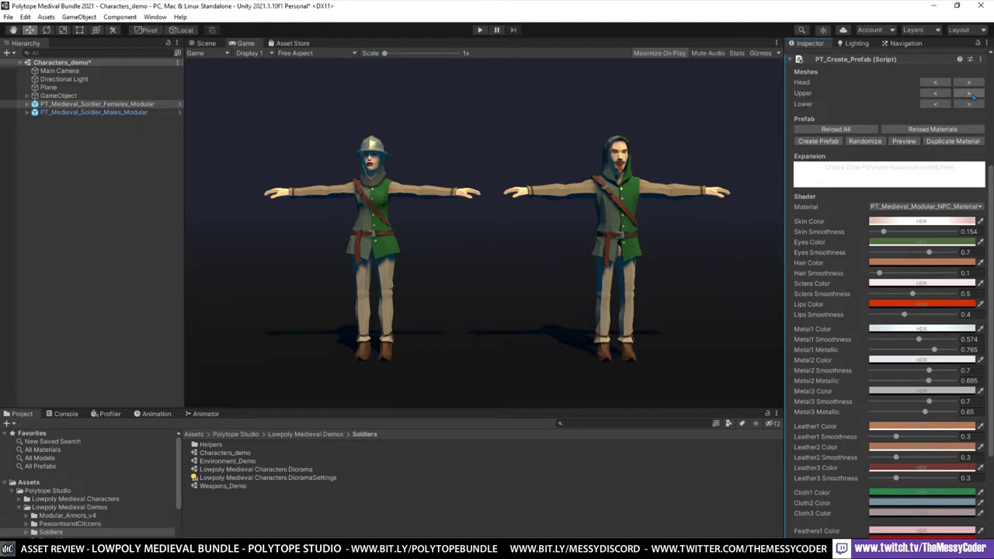
Step: Cycle the female soldier's upper mesh to the grey armour with a metal collar and green belted skirt
click(969, 93)
click(969, 93)
click(969, 93)
click(969, 94)
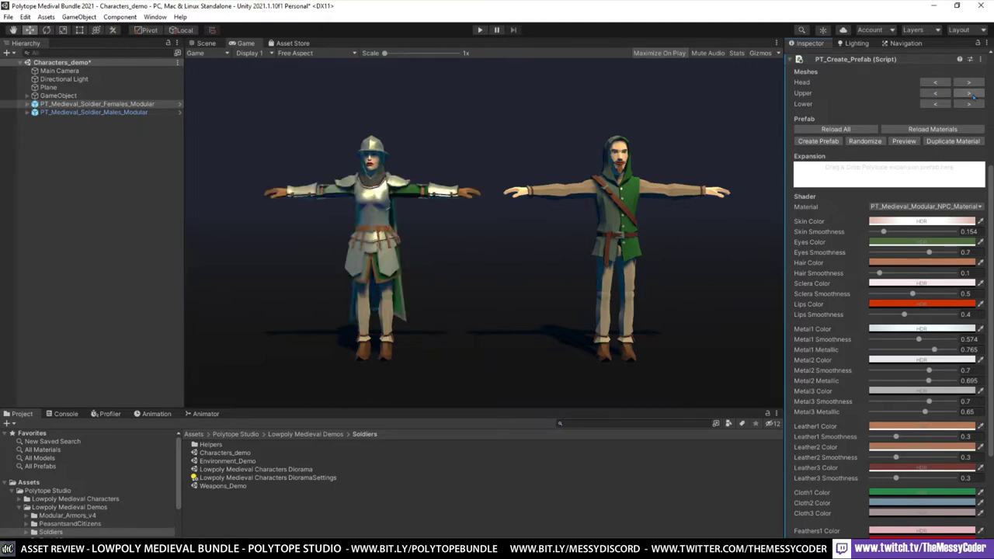
click(969, 93)
click(969, 93)
click(969, 93)
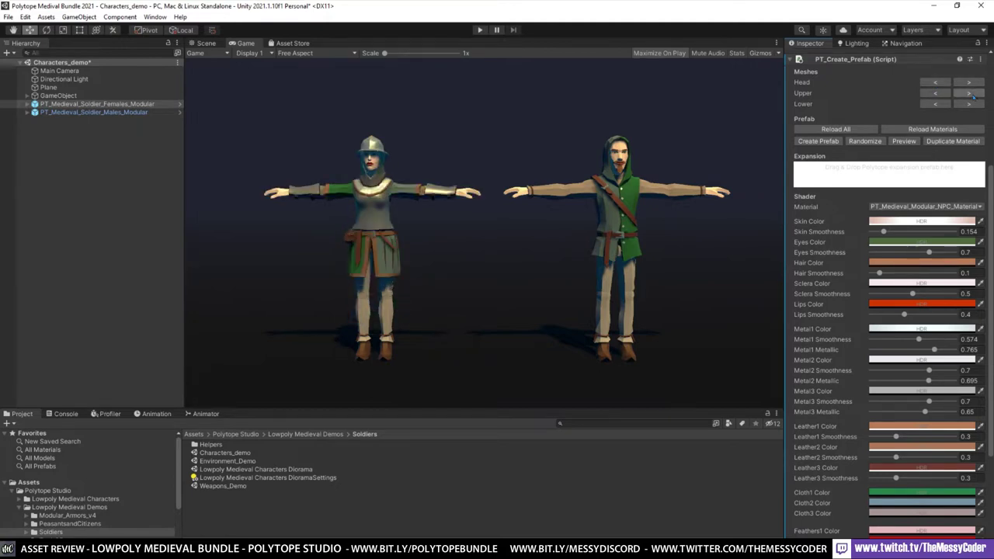
Step: Cycle the female soldier's lower mesh to the metal knee and shin guards with brown shoes
click(969, 104)
click(969, 104)
click(969, 104)
click(969, 104)
click(969, 104)
click(969, 104)
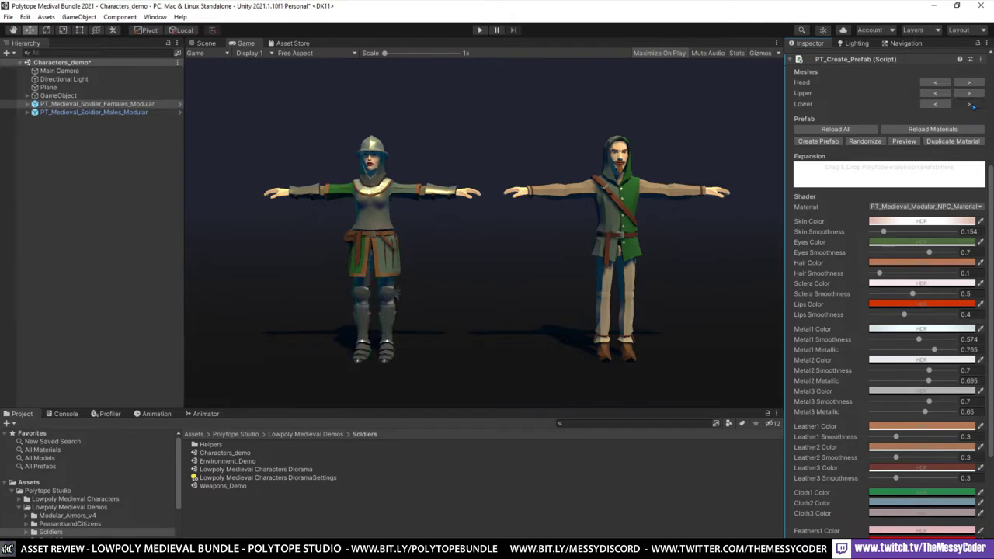
click(969, 104)
click(969, 104)
click(968, 104)
click(969, 104)
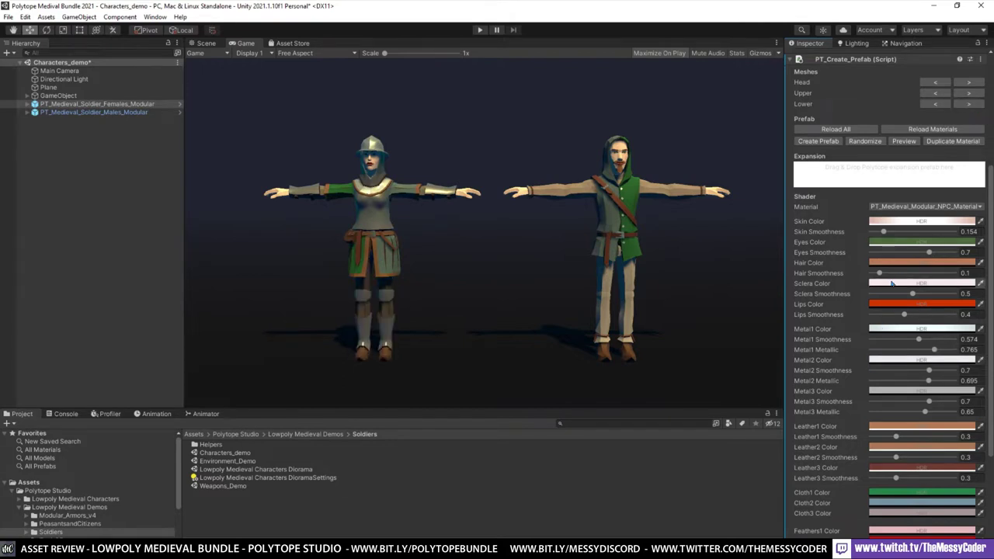
Step: Change the head mesh of PT_Medieval_Soldier_Males_Modular to the closed knight helmet with a red plume
scroll(892, 284, down, 3)
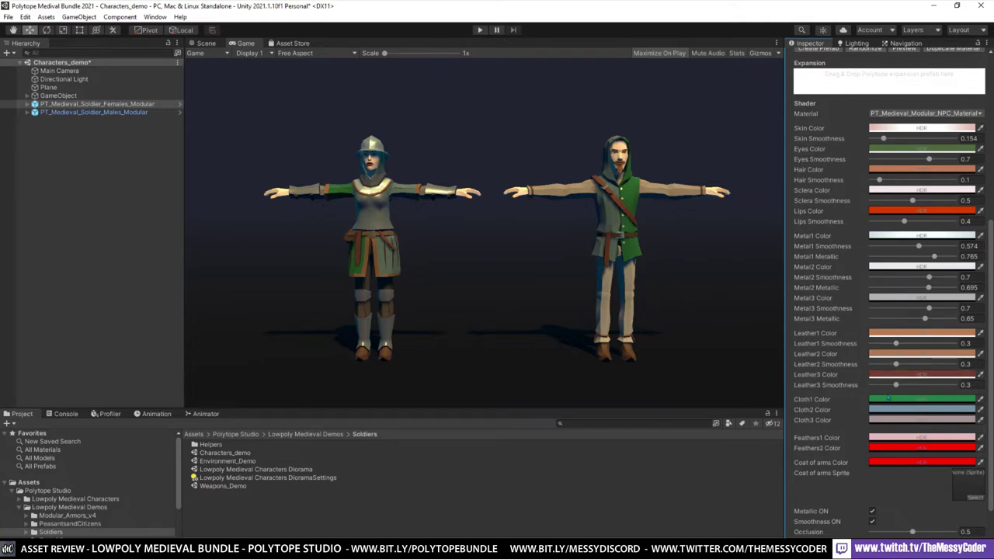
scroll(888, 397, down, 2)
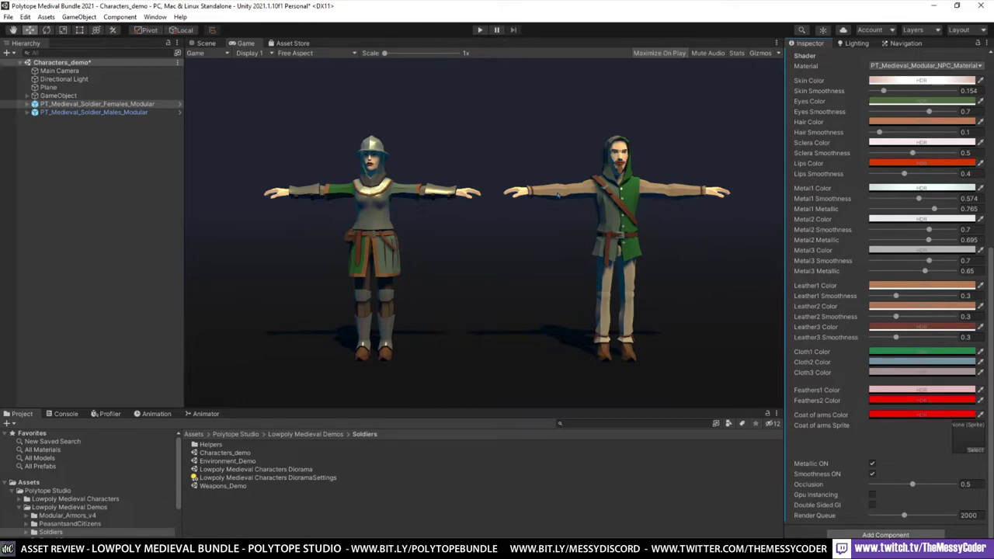
click(86, 113)
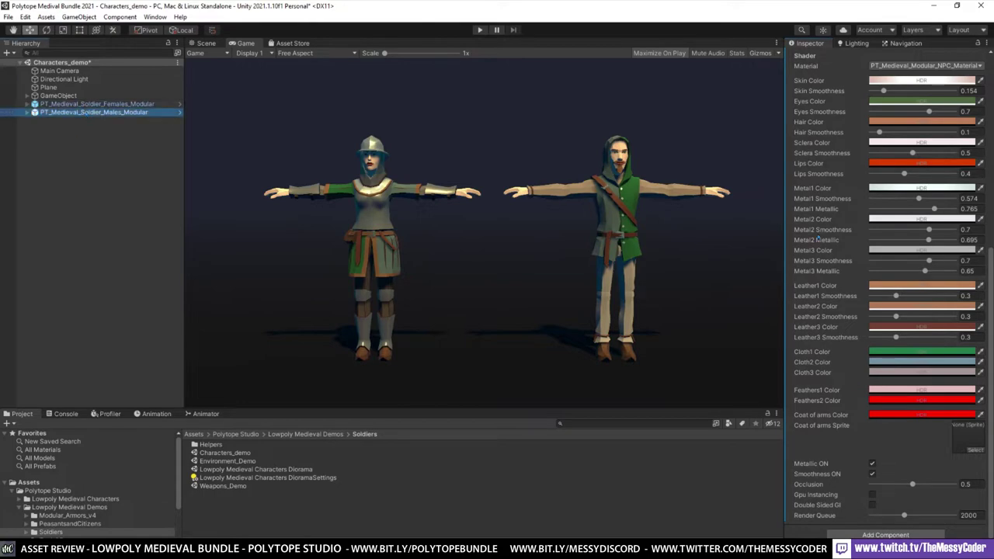
scroll(817, 239, up, 10)
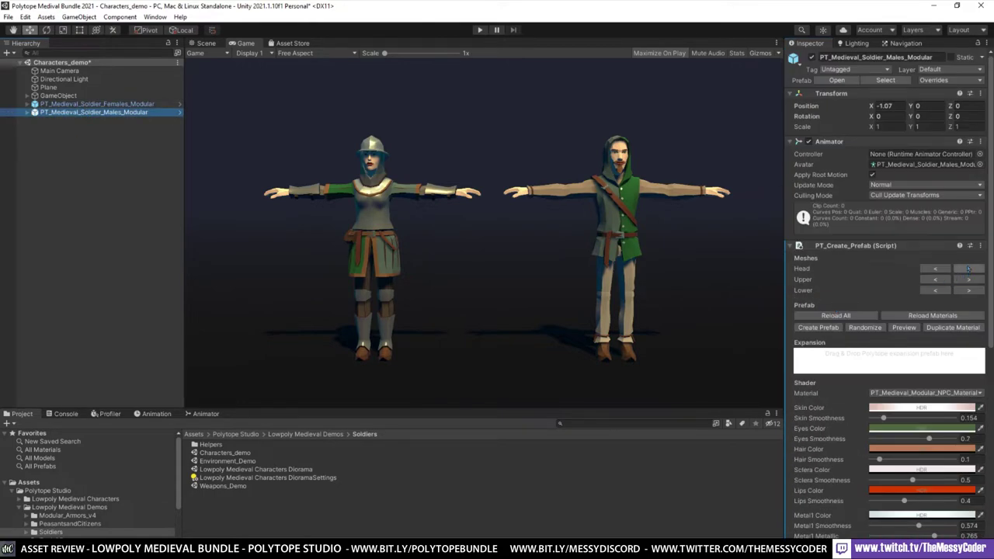
click(968, 269)
click(968, 269)
click(968, 269)
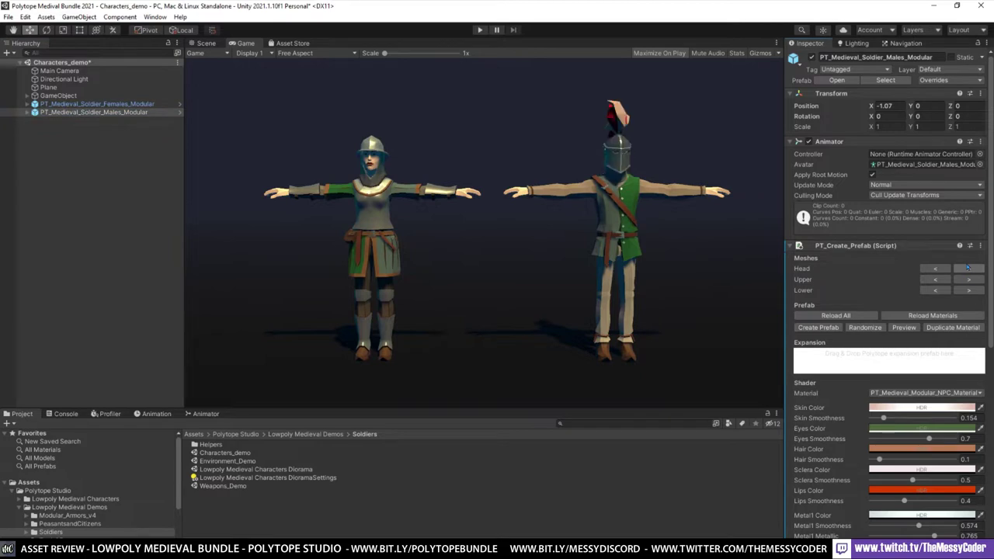
Step: Change the male soldier's upper mesh to the dark caped armour and the lower mesh to tall brown boots
click(968, 280)
click(968, 280)
click(968, 279)
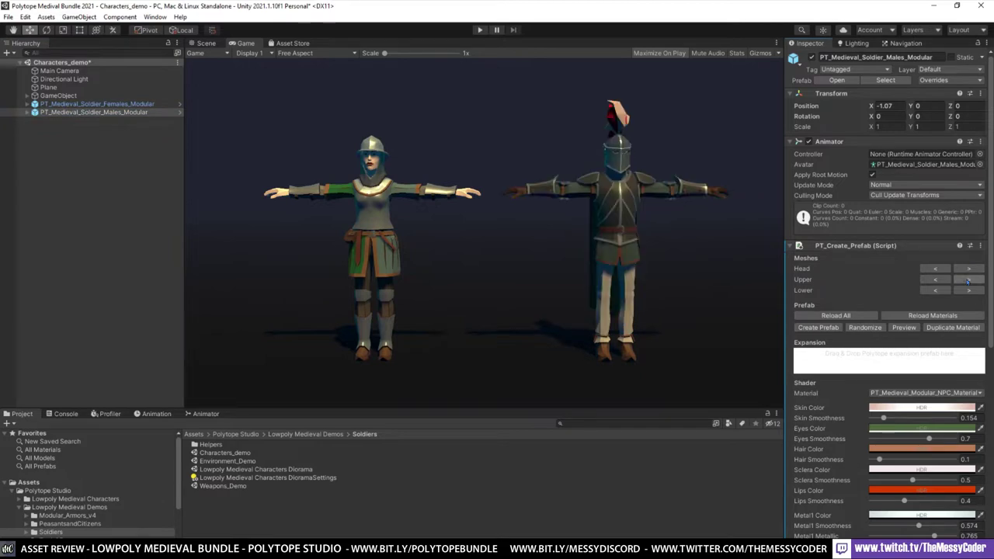
click(969, 290)
click(969, 291)
click(969, 290)
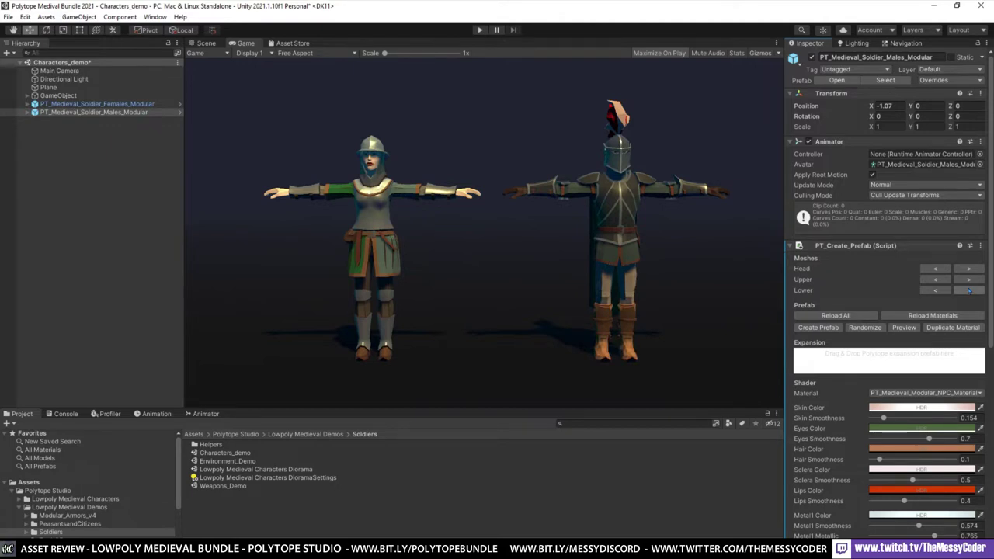
Step: Randomize the male soldier's outfit repeatedly and run the automatic Preview of mesh combinations for a while
scroll(823, 317, down, 3)
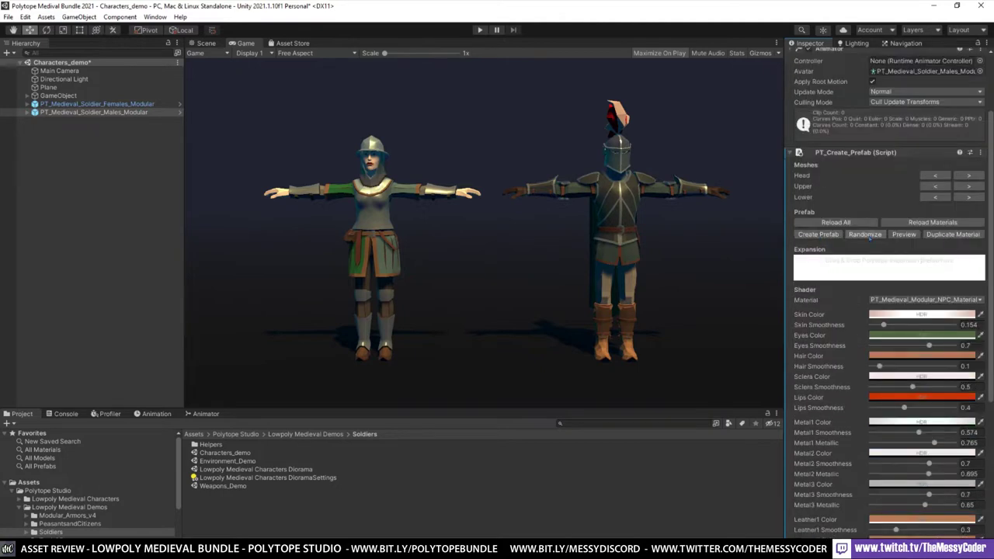
click(865, 234)
click(865, 234)
click(865, 235)
click(865, 234)
click(865, 234)
click(865, 234)
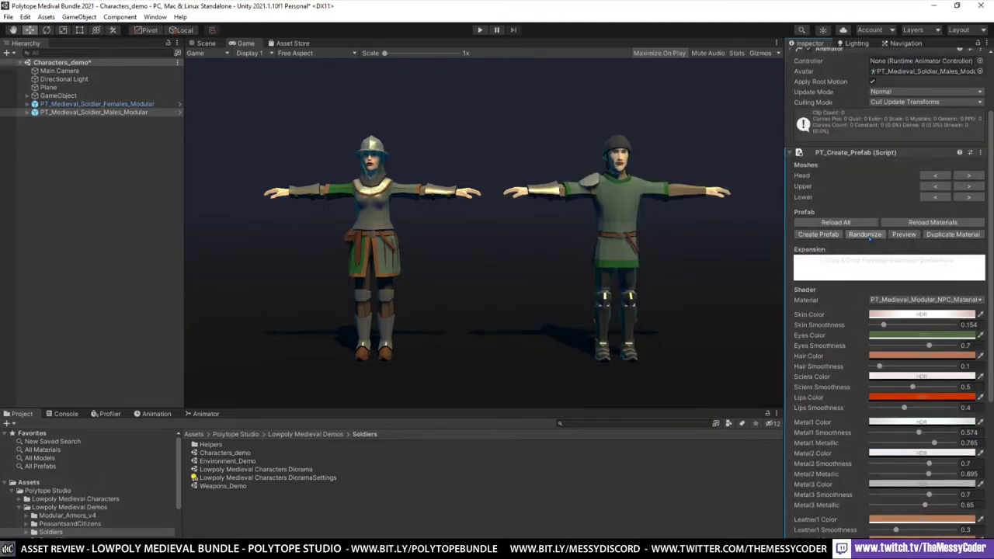
click(865, 234)
click(865, 234)
click(902, 235)
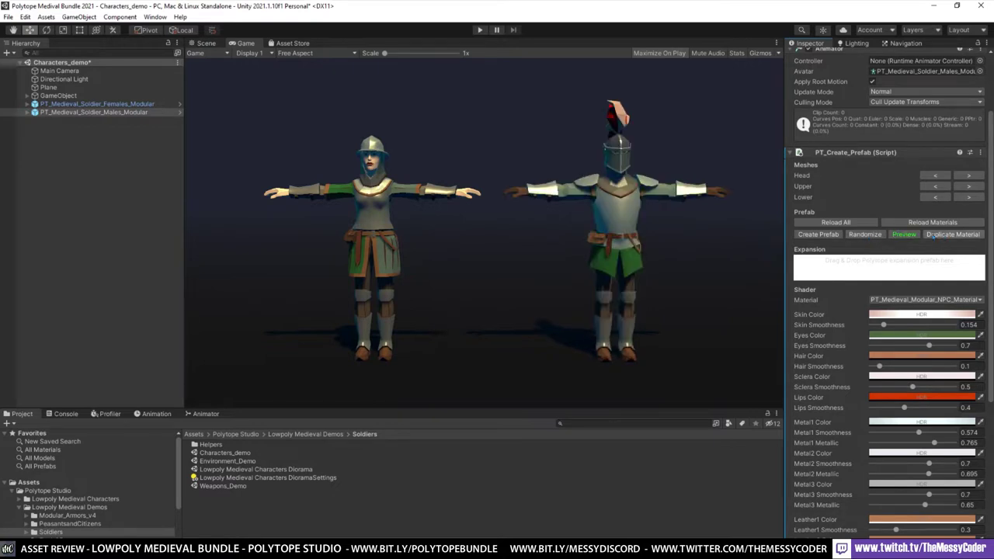
click(904, 234)
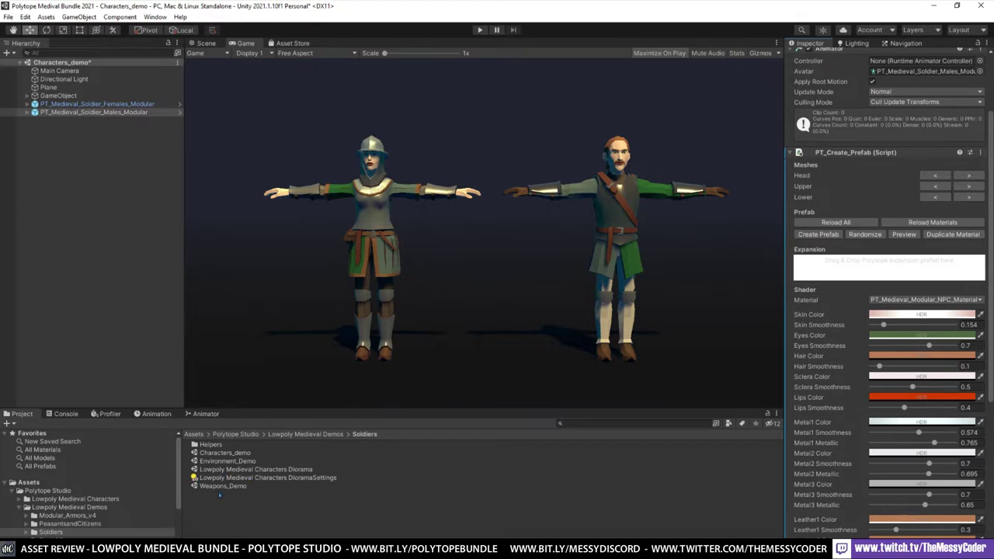
Step: Open the Environment_Demo scene without saving the Characters_demo changes and look around its props in the Scene view
double_click(222, 462)
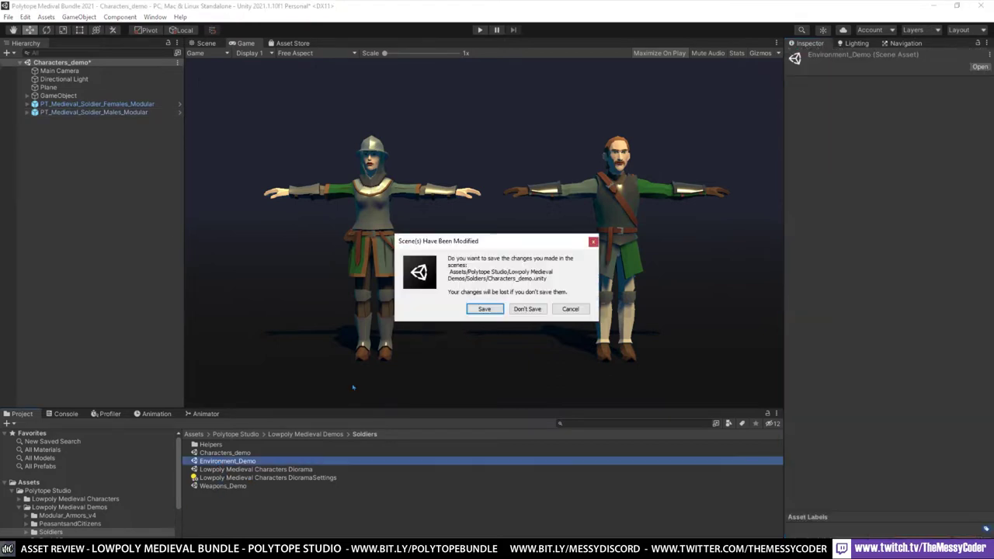
click(522, 309)
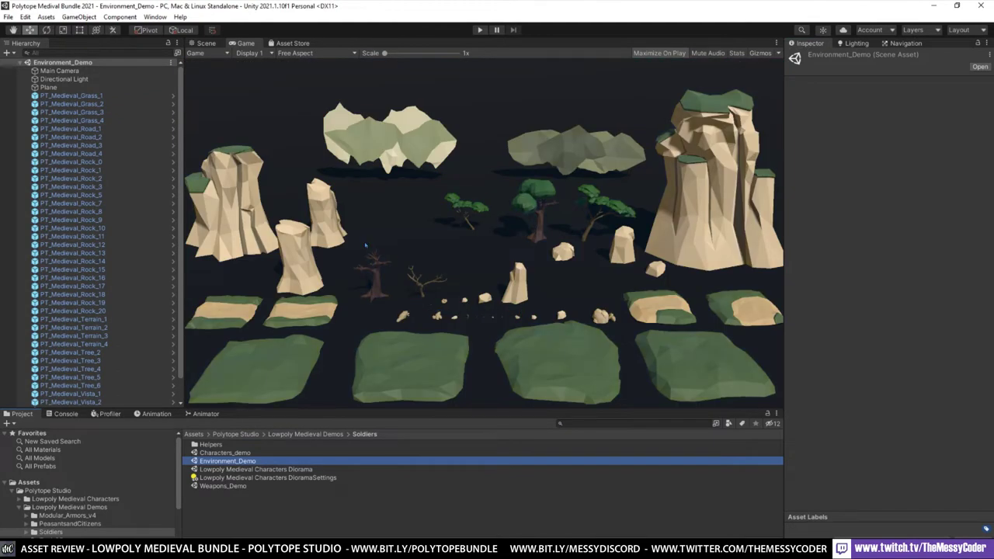
click(206, 43)
right_drag(515, 246, 267, 310)
Step: Open the Weapons_Demo scene from the Soldiers demo folder
double_click(230, 486)
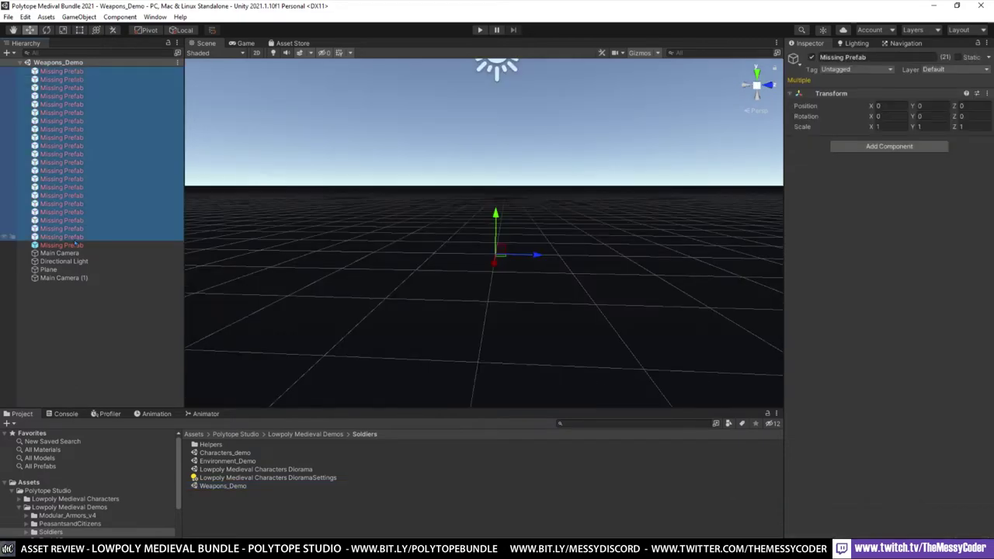
Step: Open the Modular_Armors prefabs folder of the Lowpoly Medieval Characters package after looking through its character prefabs
scroll(78, 489, down, 2)
click(76, 468)
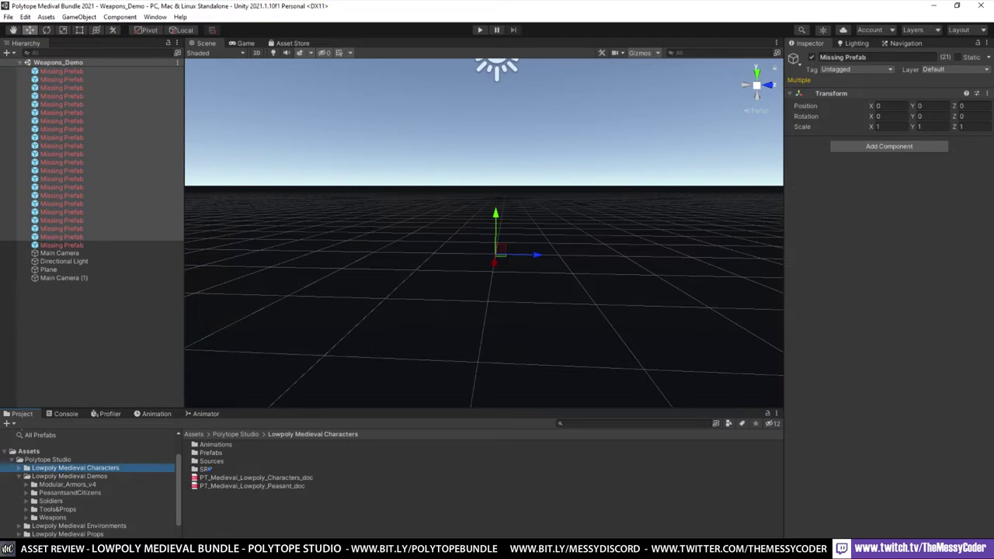
double_click(208, 453)
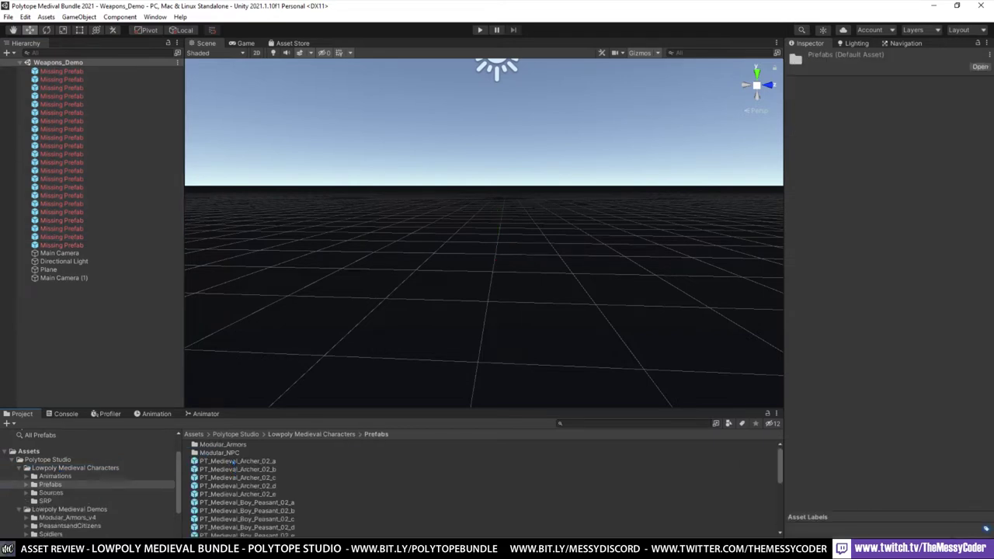
scroll(250, 464, down, 5)
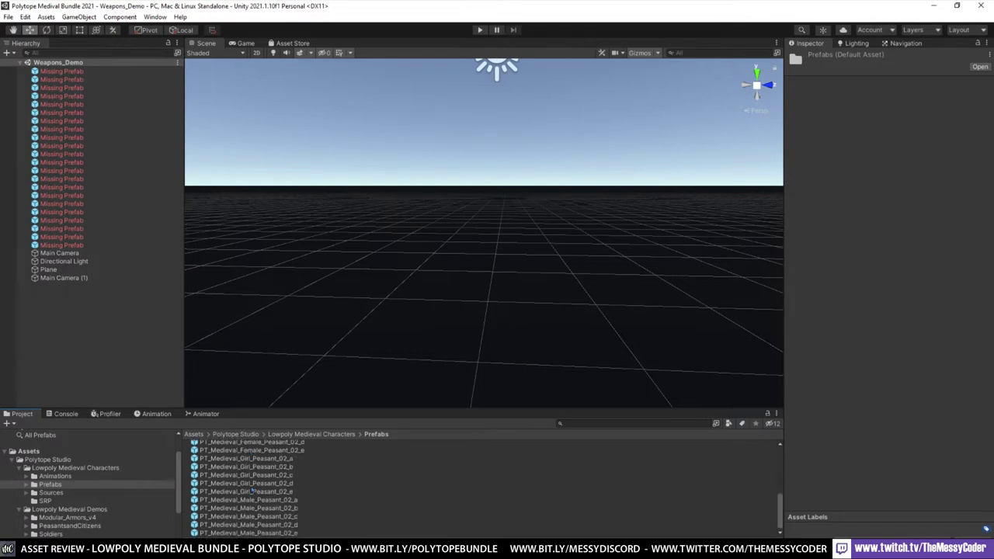
scroll(252, 490, up, 5)
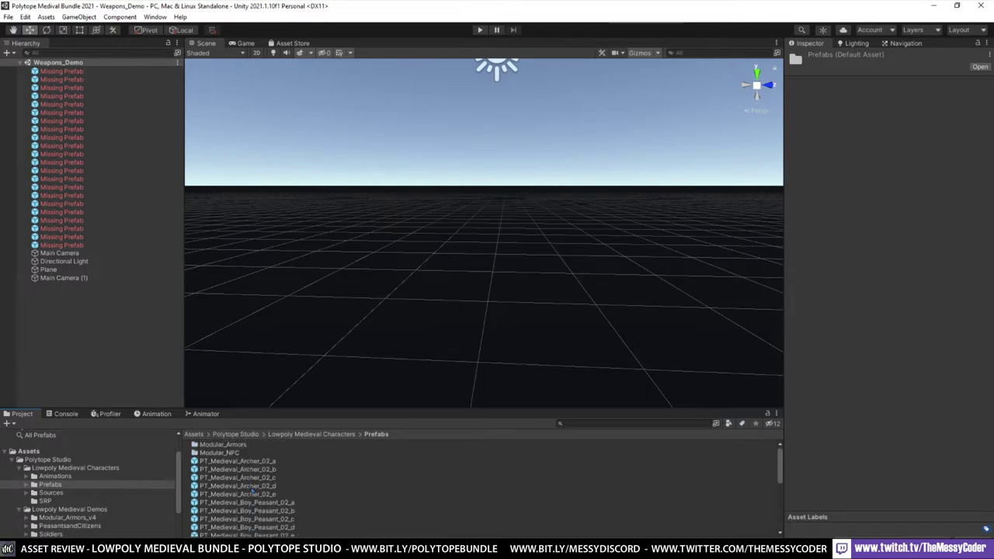
double_click(225, 445)
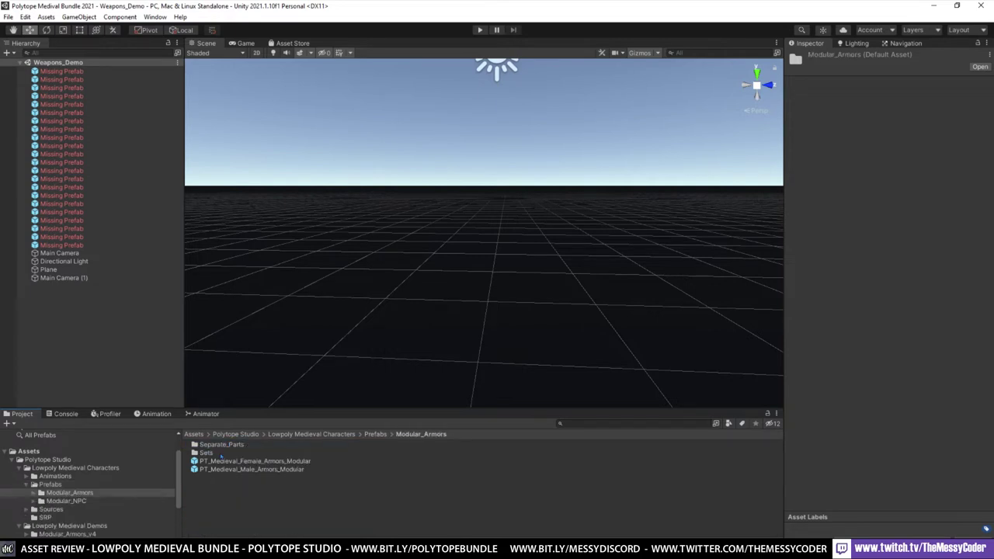
Step: Create a new scene from the Basic (Built-in) template
click(7, 18)
click(17, 29)
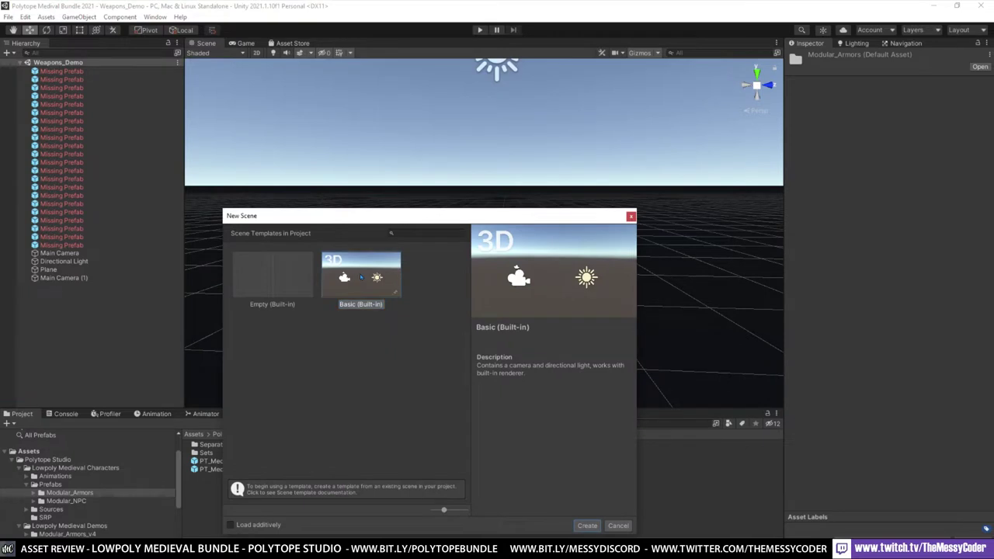
double_click(360, 275)
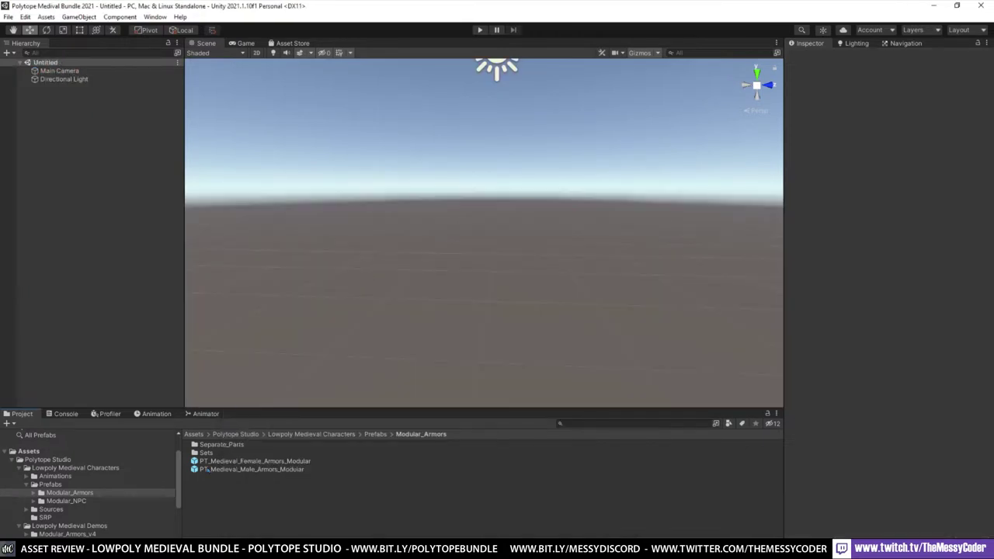
Step: Add the PT_Medieval_Male_Armors_Modular prefab to the scene and view its upper body from the front
drag(249, 469, 84, 92)
double_click(84, 90)
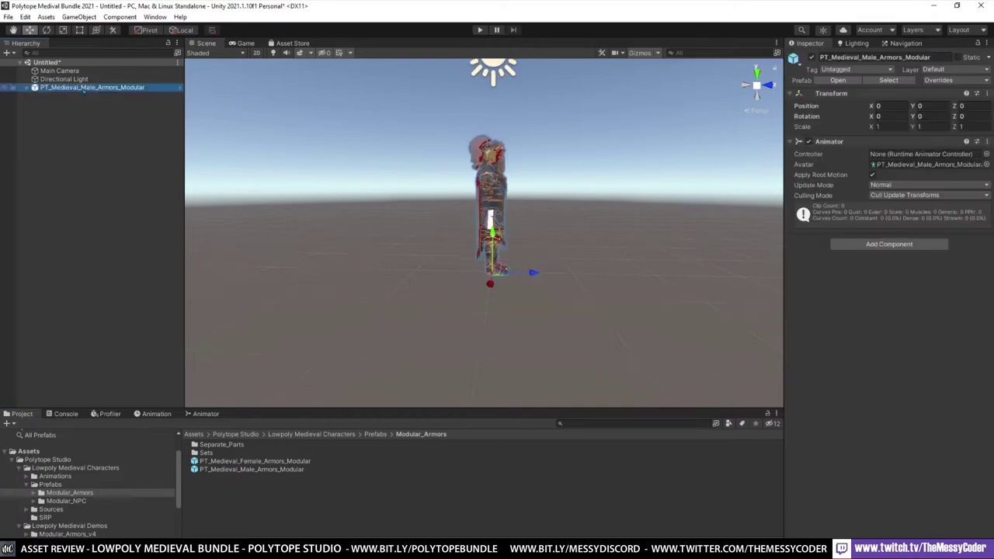
right_drag(675, 265, 462, 235)
key(d)
key(d)
key(w)
key(s)
key(d)
alt+drag(463, 236, 473, 168)
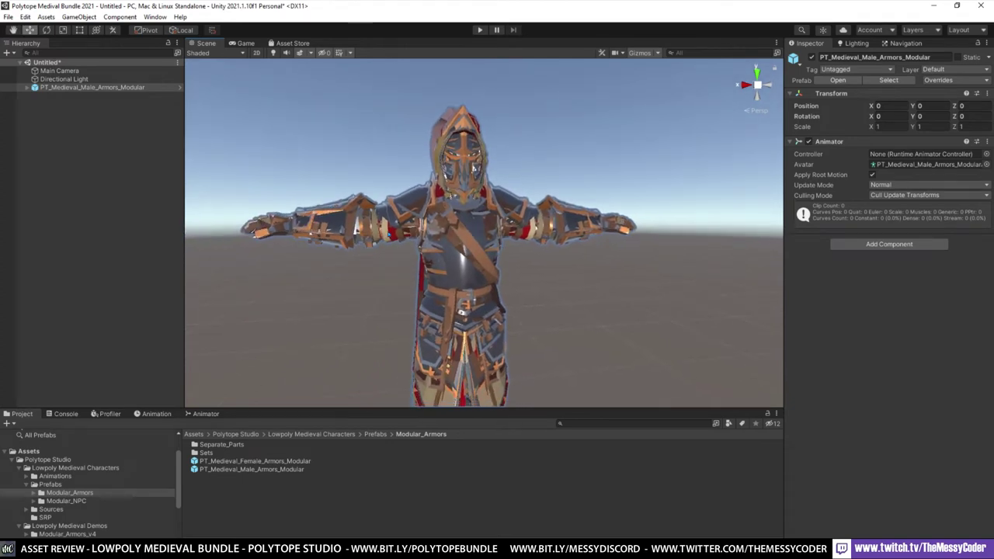
Step: Toggle the mesh renderers and active state of the male armor parts from 01_A_body to 04_A_legs off and on again
click(94, 87)
click(27, 87)
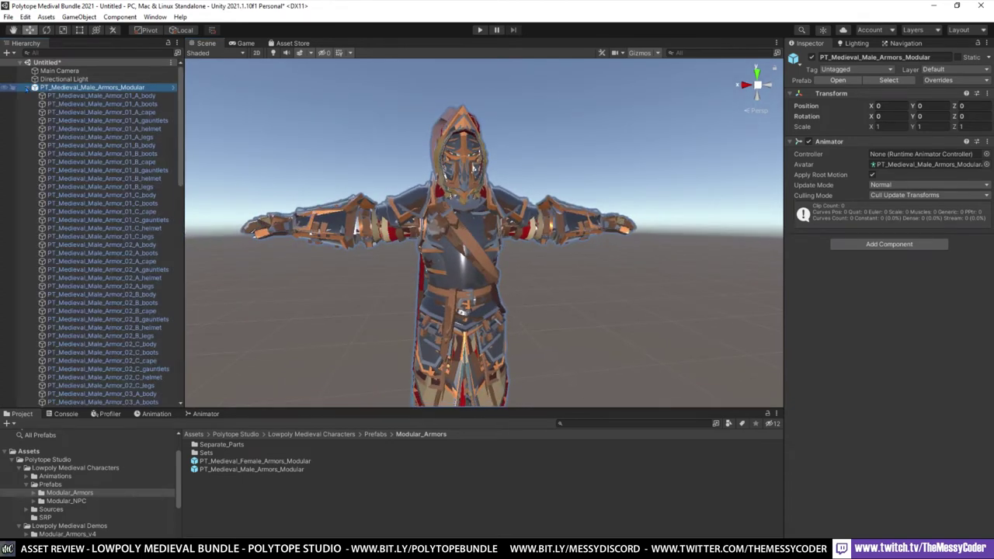
click(86, 96)
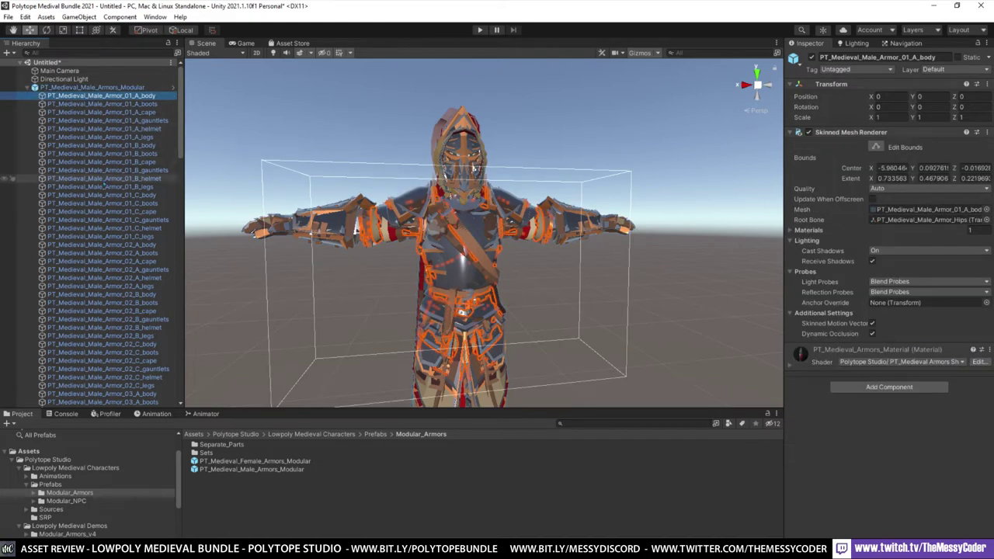
scroll(104, 184, down, 2)
scroll(104, 173, up, 2)
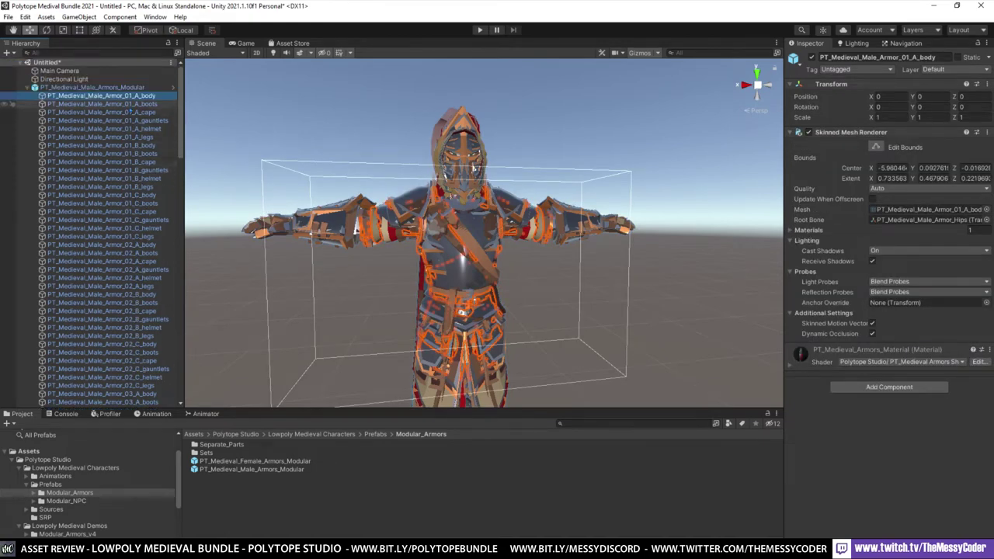
scroll(101, 233, down, 10)
shift+click(100, 273)
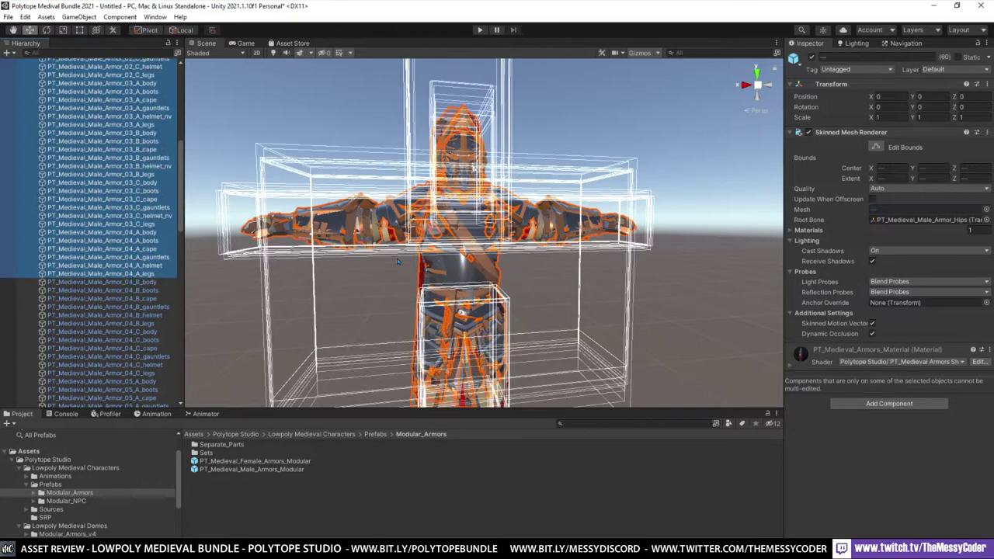
click(808, 133)
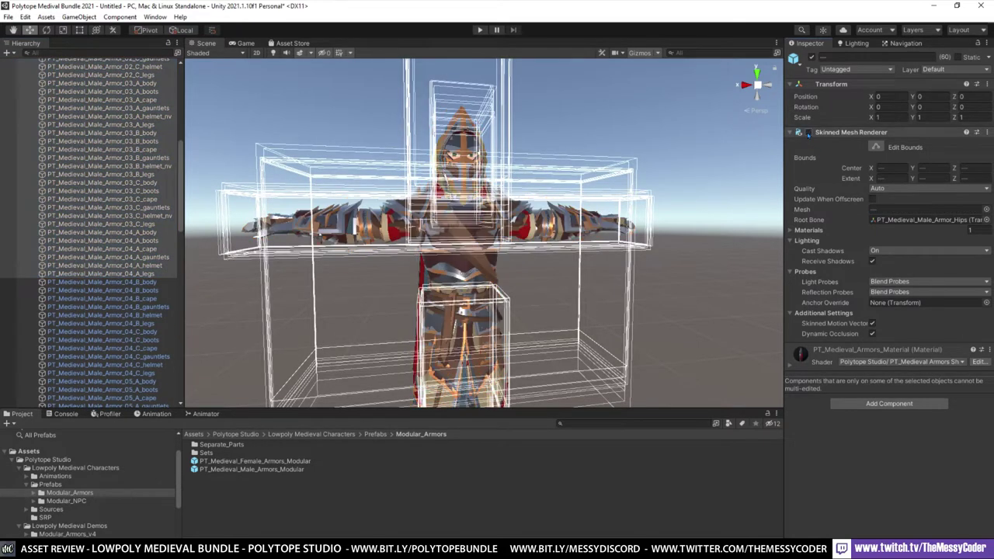
click(808, 132)
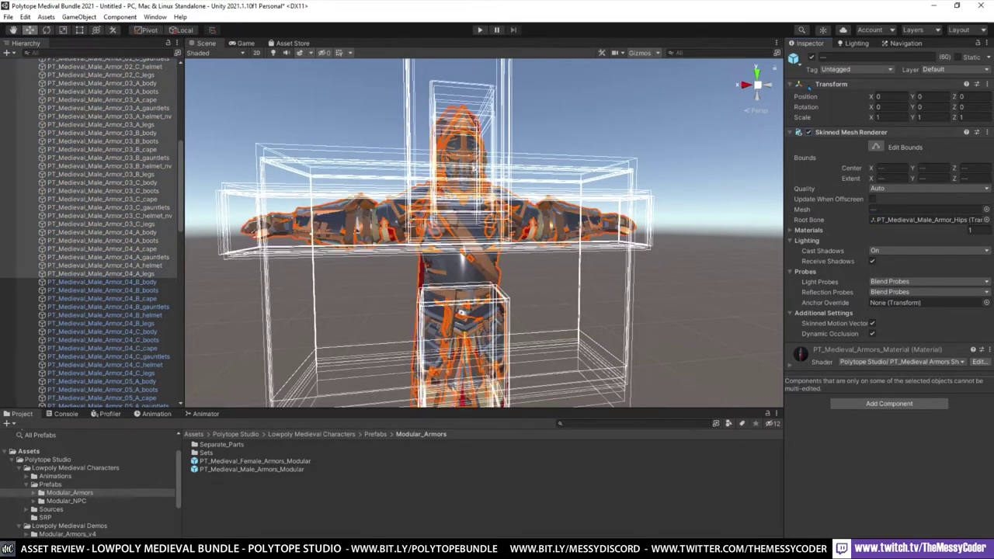
click(810, 57)
click(810, 57)
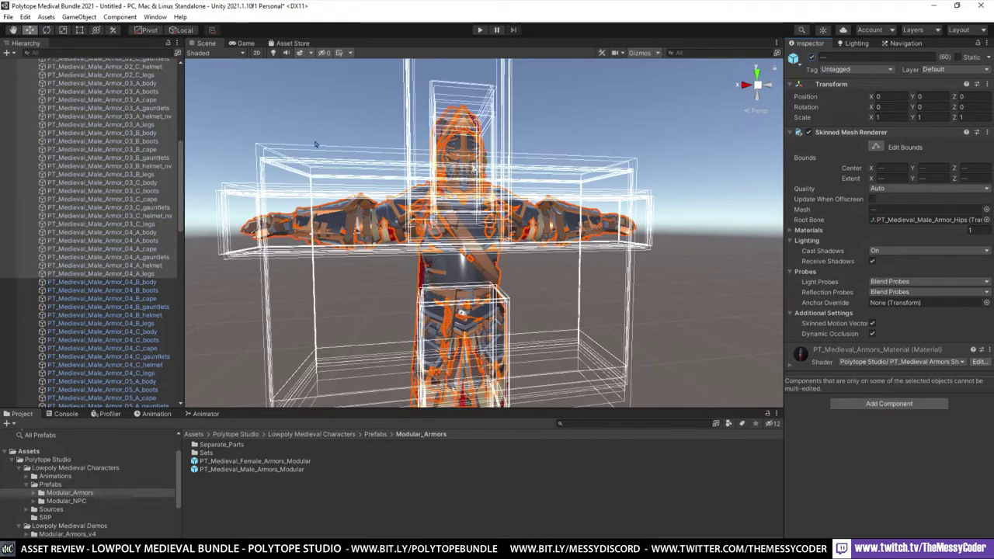
click(12, 207)
Step: Delete the PT_Medieval_Male_Armors_Modular object from the scene
scroll(116, 293, up, 10)
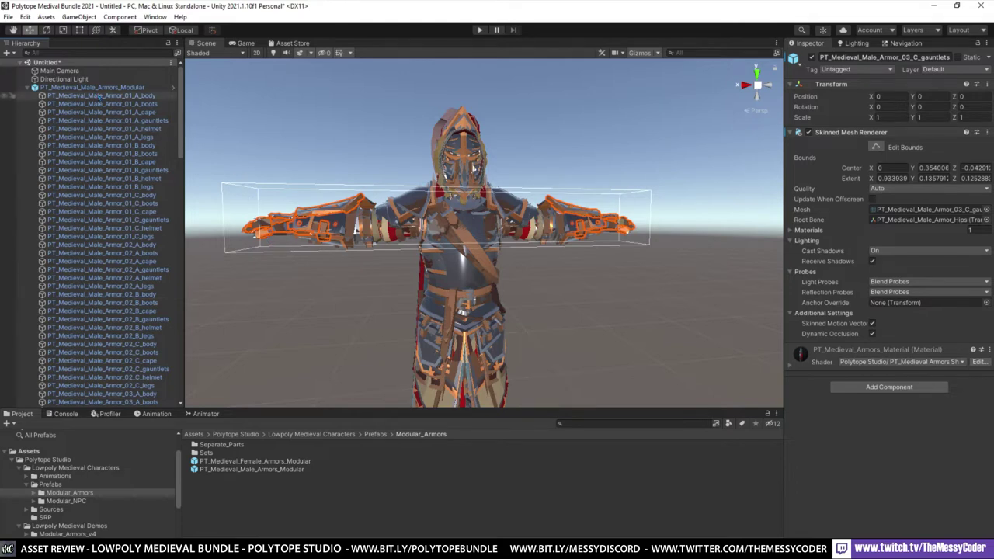
click(93, 87)
right_click(93, 87)
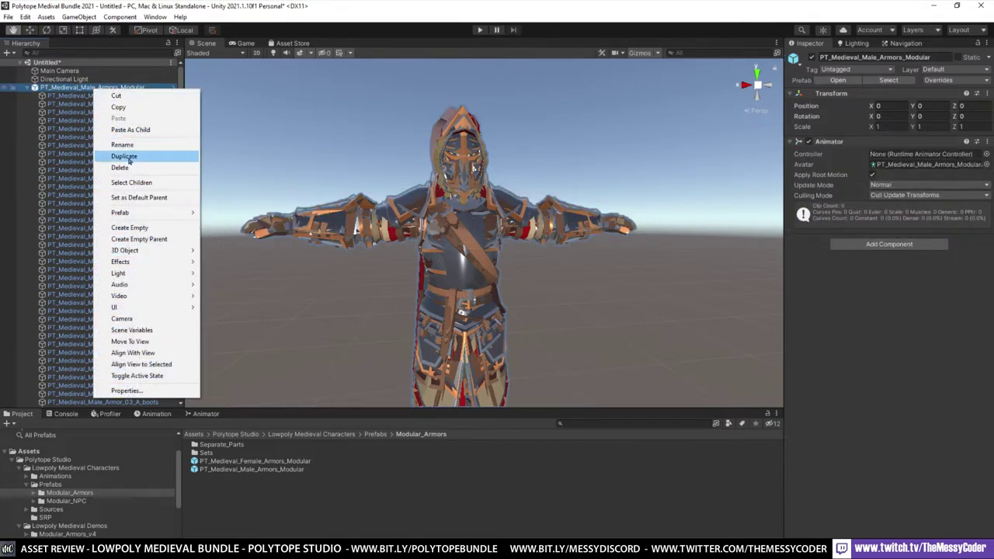
click(88, 145)
click(81, 88)
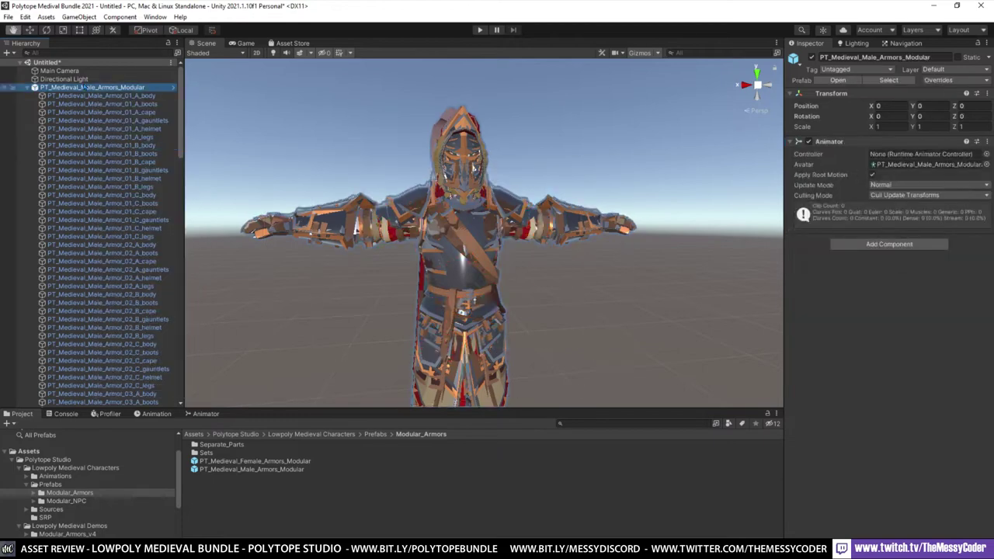
right_click(82, 87)
click(124, 162)
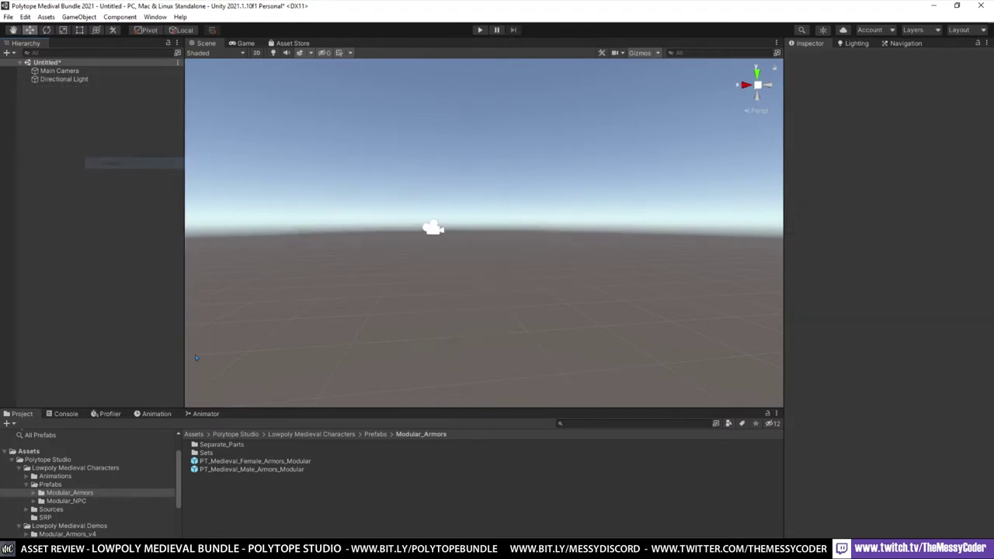
Step: Open the Separate_Parts prefabs folder and show its armor pieces as large thumbnails in a taller asset browser
double_click(208, 446)
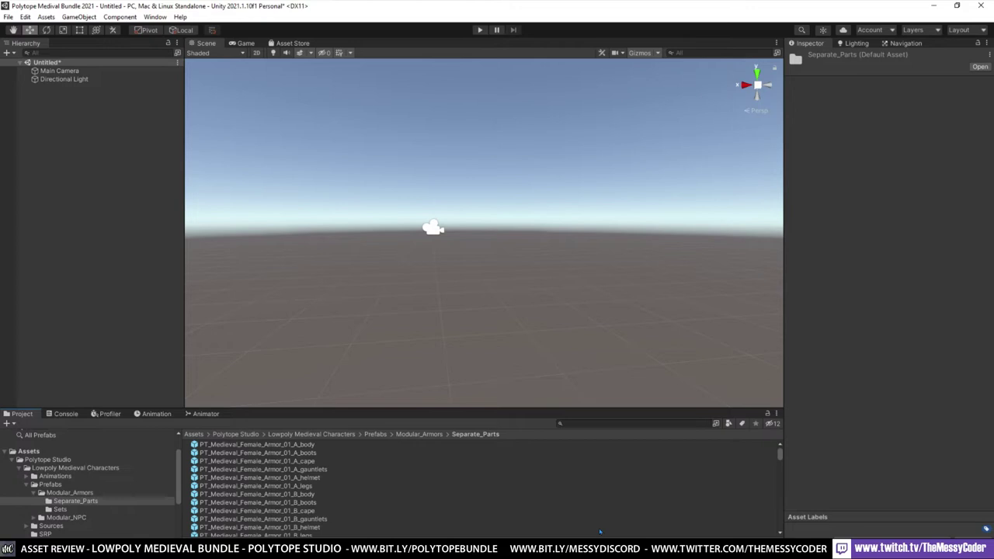
ctrl+scroll(389, 423, up, 5)
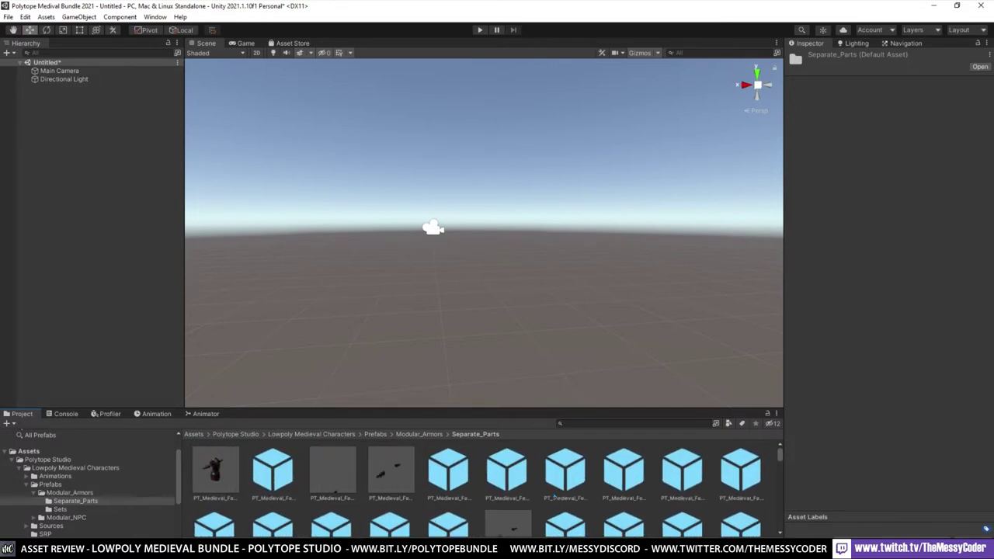
drag(388, 419, 386, 217)
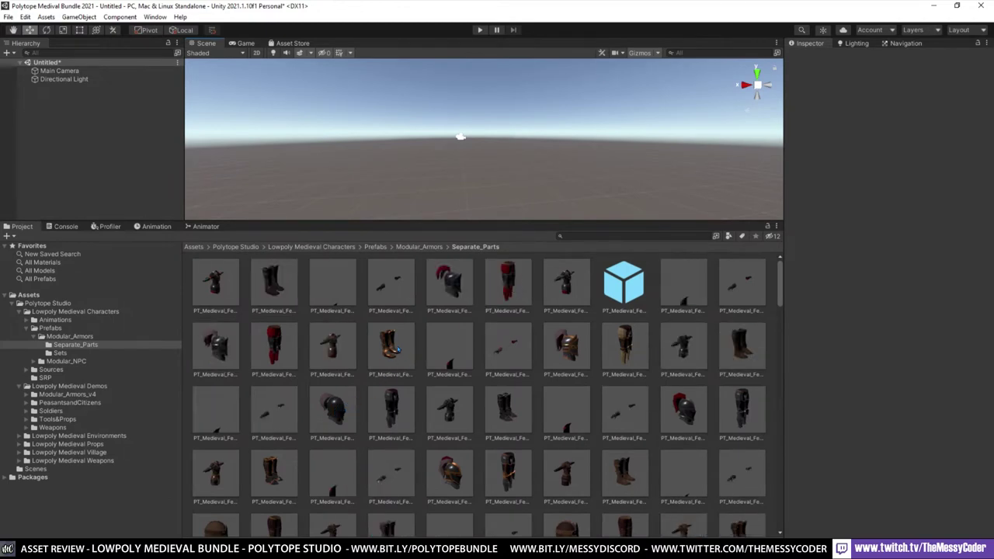
Step: Add the PT_Medieval_Female_Armor_01_C_boots prefab to the scene and frame it in an angled close-up
drag(397, 349, 79, 137)
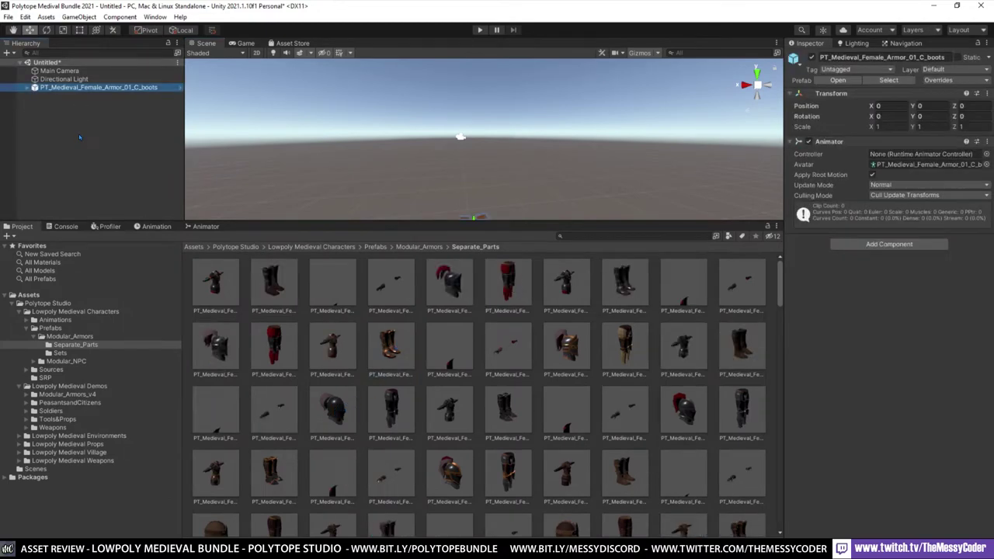
double_click(72, 88)
alt+drag(440, 171, 538, 130)
scroll(533, 116, up, 10)
scroll(534, 121, down, 8)
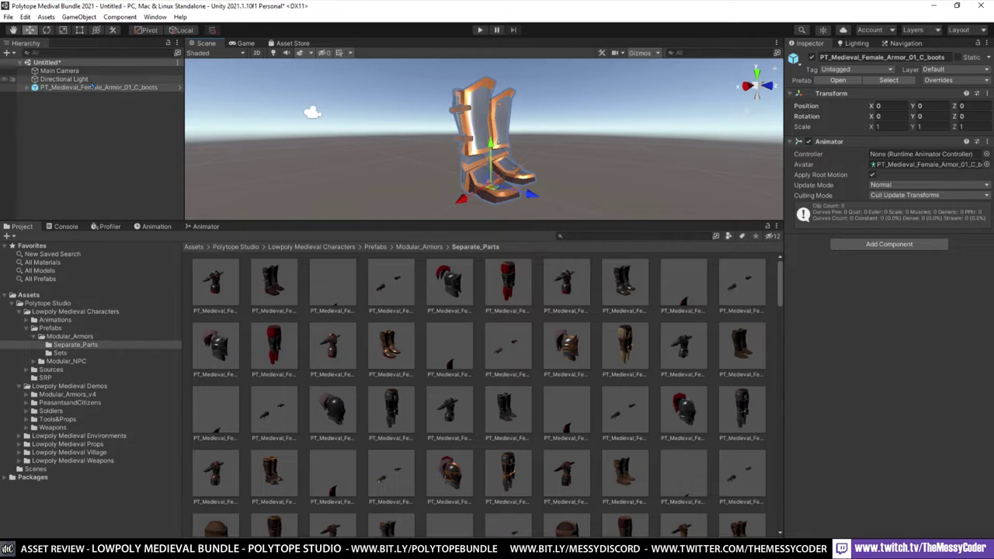
Step: Locate the source mesh of the female 01_C boots and examine its wireframe in an enlarged, rotated preview
click(28, 87)
click(101, 95)
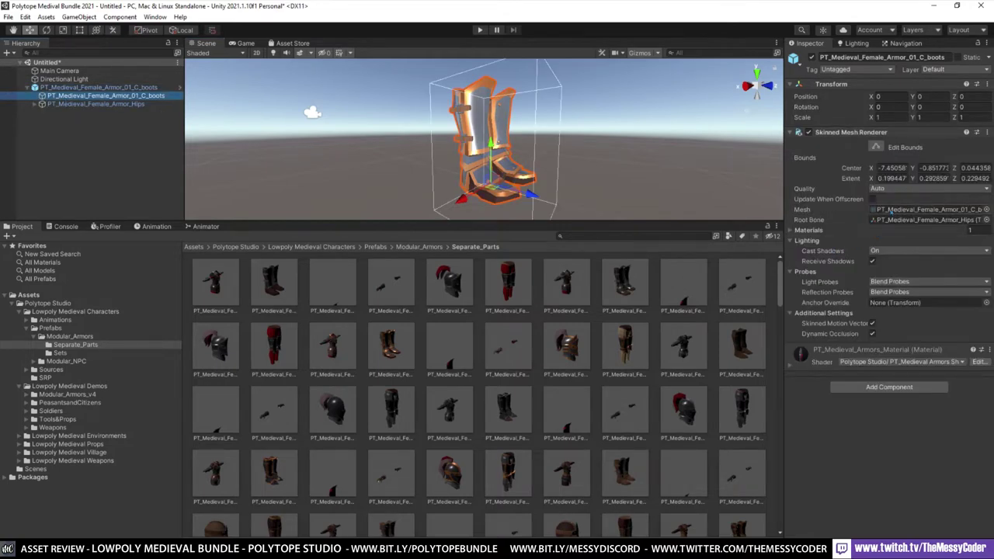
double_click(889, 209)
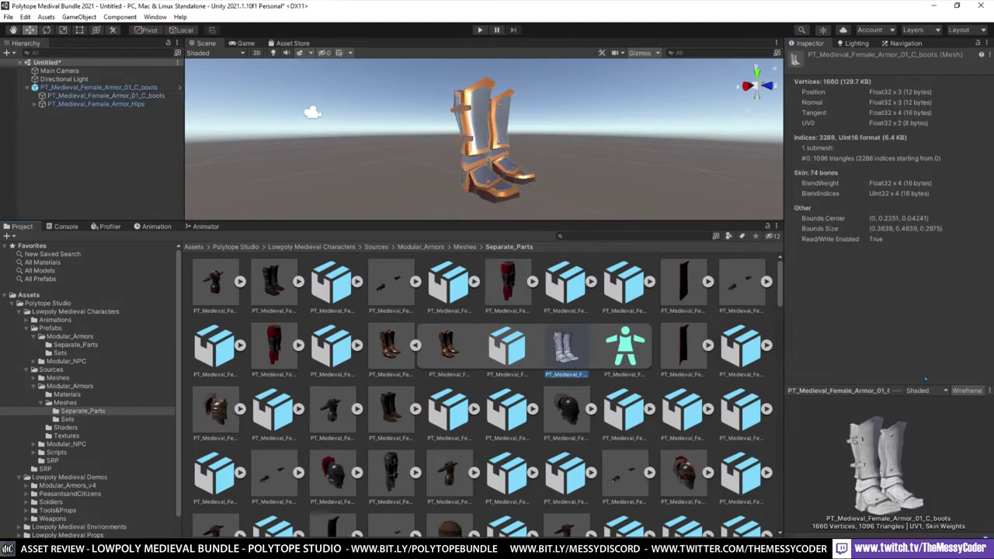
drag(926, 382, 866, 240)
drag(903, 393, 899, 438)
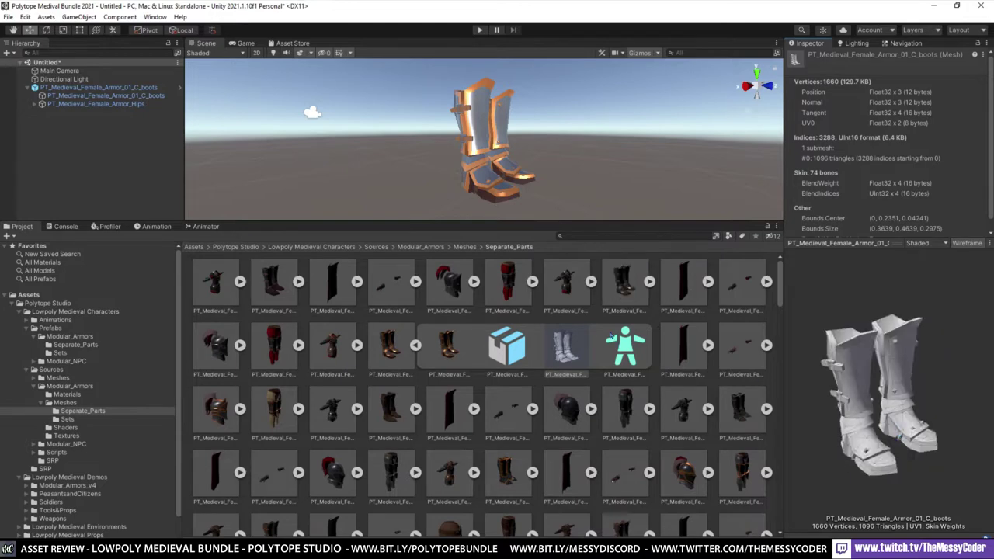
Step: Examine the PT_Medieval_Female_Armor_01_A_legs mesh and its geometry details in the rotated preview
click(532, 281)
click(683, 284)
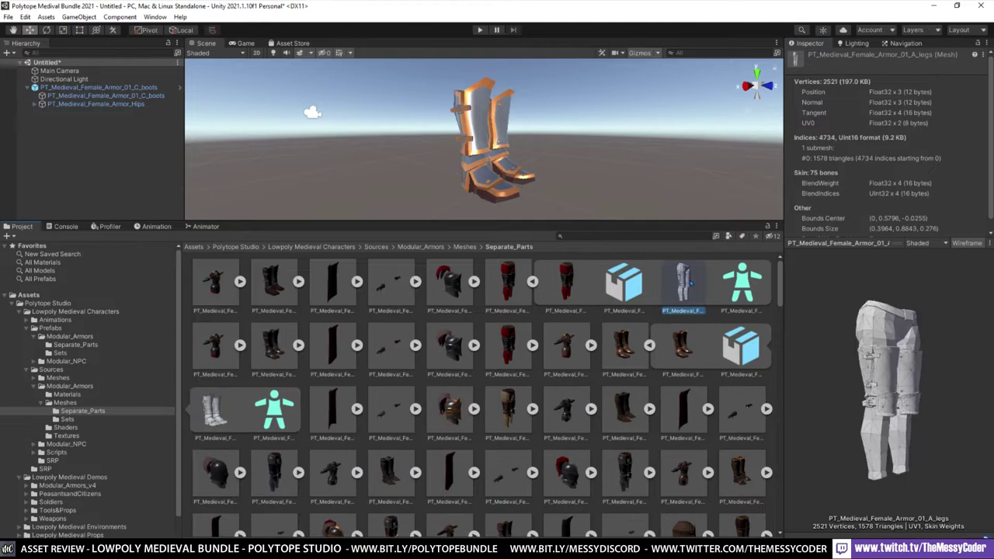
drag(868, 400, 901, 393)
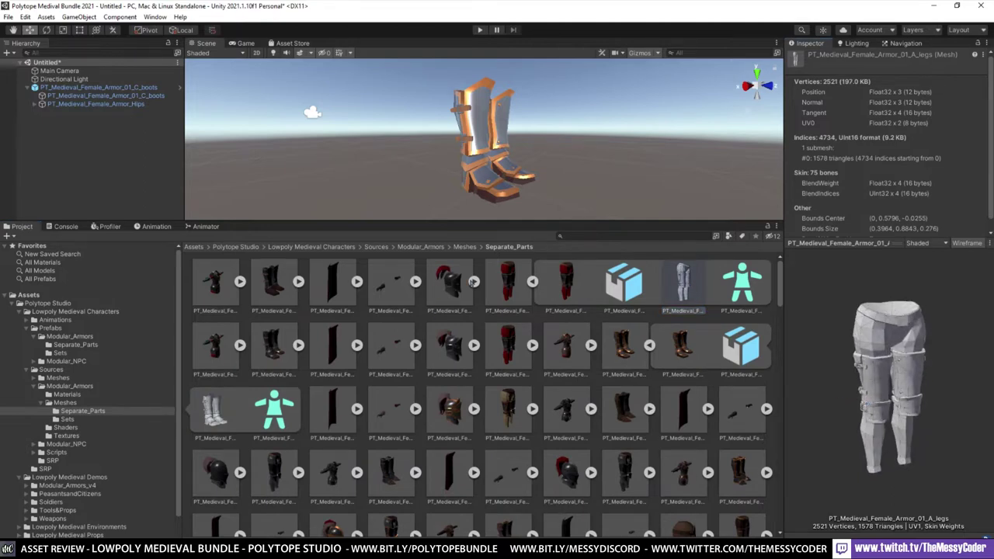
Step: Examine the PT_Medieval_Female_Armor_01_A_helmet mesh from several angles, including its geometry details
click(472, 281)
click(626, 287)
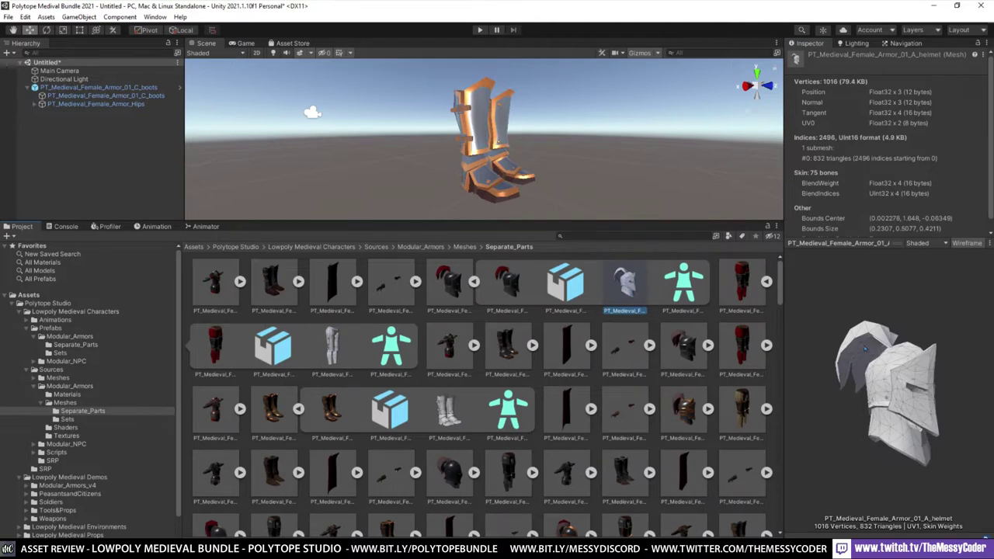
drag(866, 348, 867, 371)
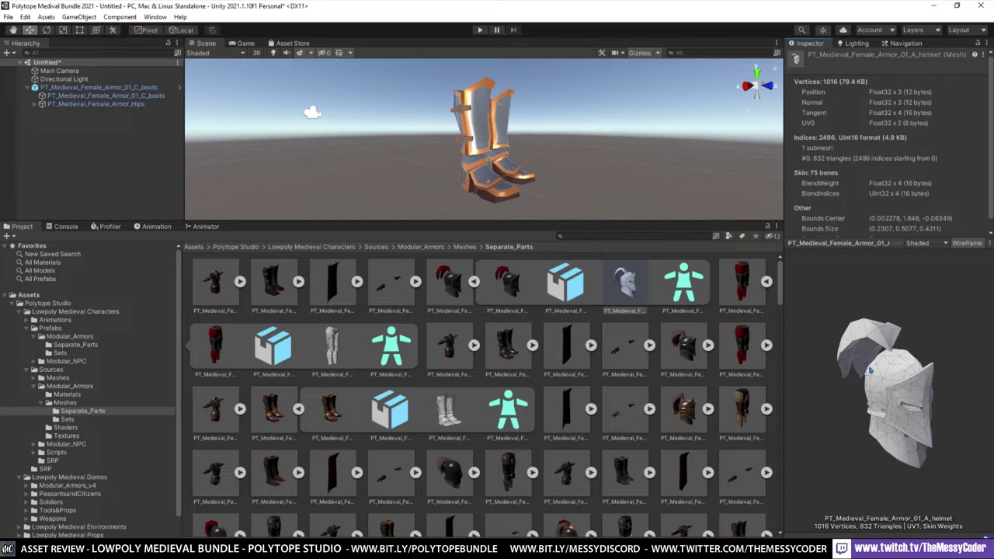
drag(889, 380, 932, 425)
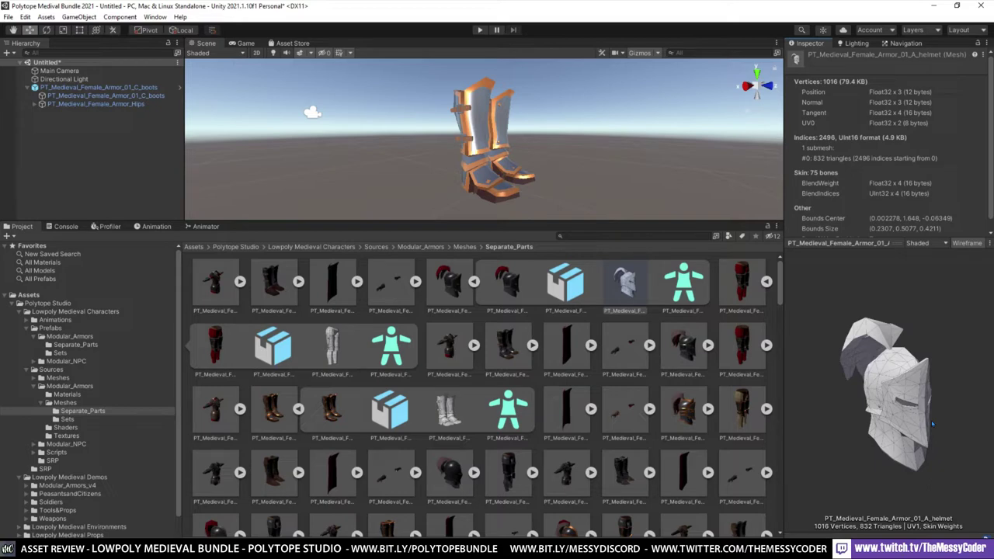
drag(905, 422, 911, 443)
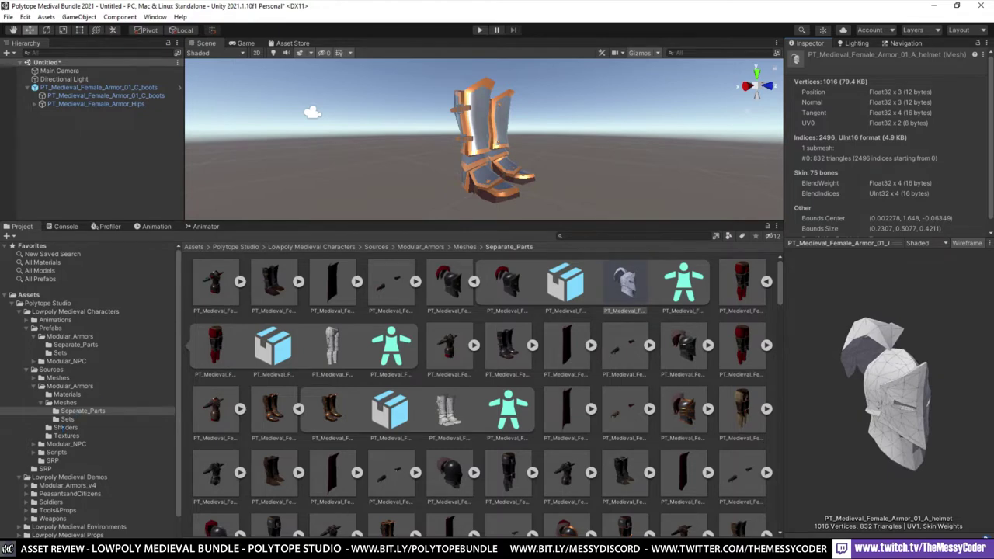
Step: Open the modular armor set meshes and examine PT_Medieval_Female_Armor_05_B and PT_Medieval_Female_Armor_cloth_00 in rotated previews
click(65, 419)
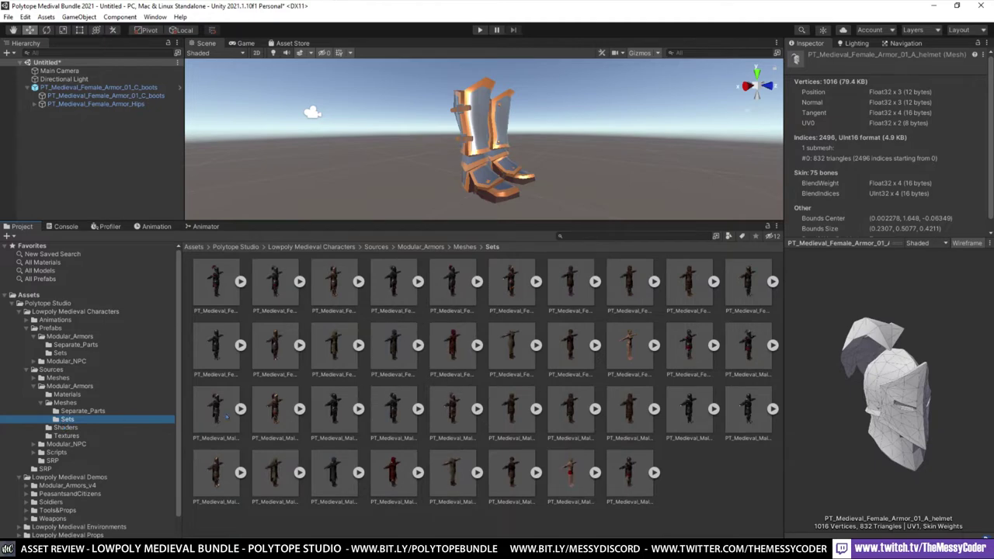
click(382, 351)
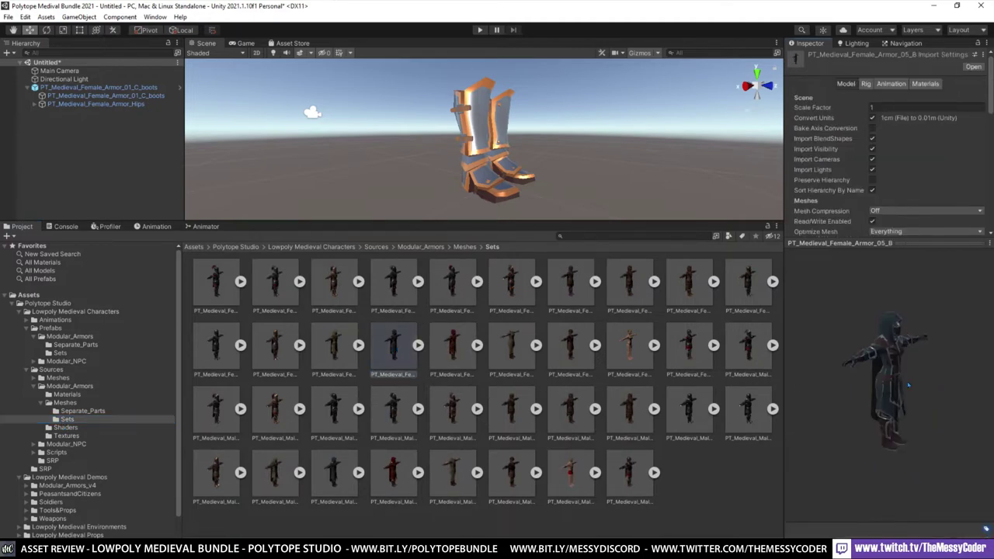
drag(835, 367, 888, 367)
click(512, 348)
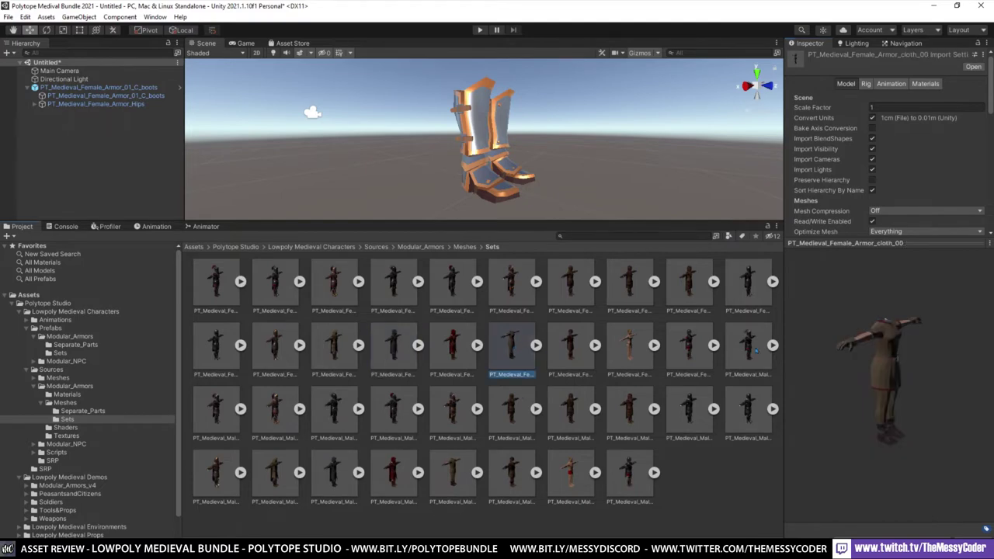
drag(899, 350, 871, 348)
Step: Add the PT_Medieval_Female_Armor_leather_00 set mesh to the scene and inspect its helmet and upper body from the front and an angle
click(570, 350)
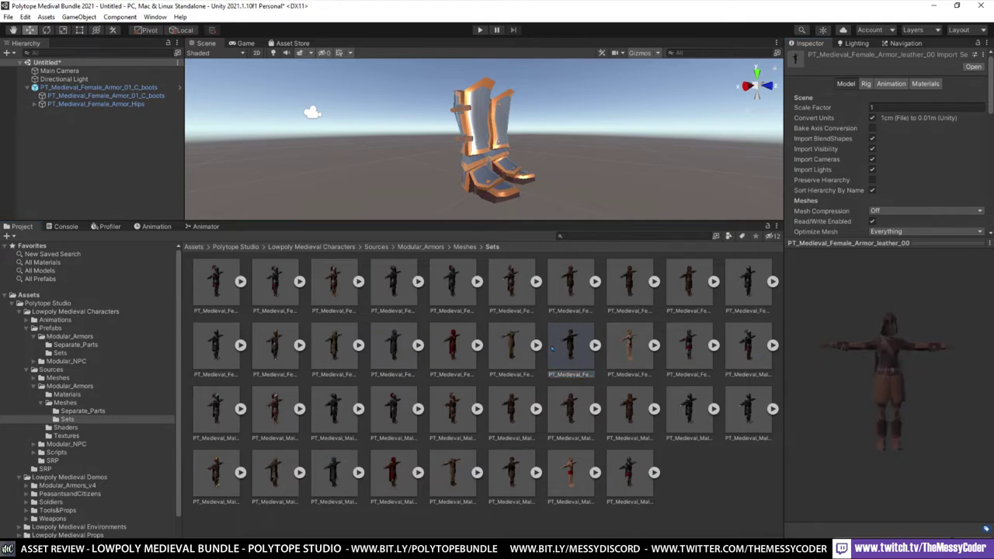
drag(552, 349, 130, 175)
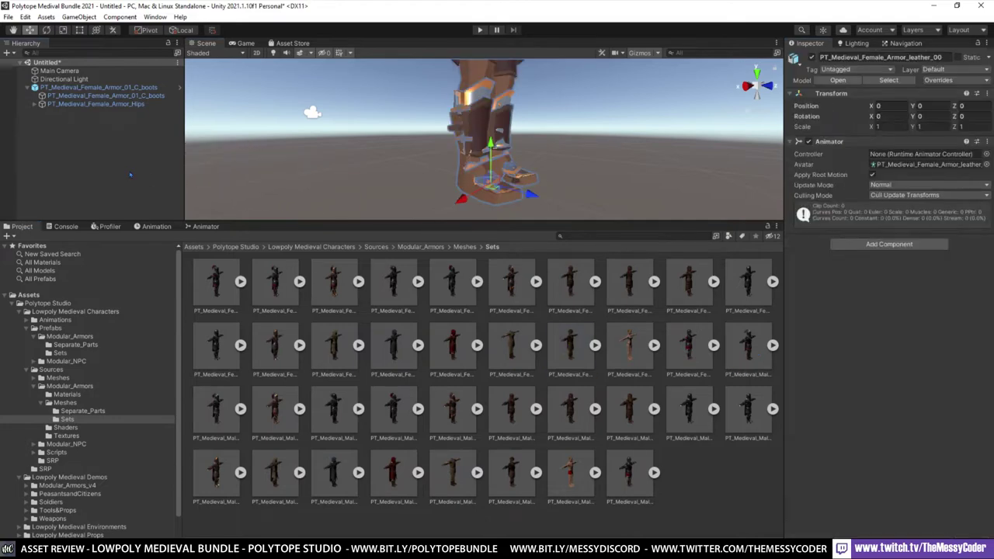
middle_drag(558, 168, 505, 276)
scroll(456, 127, down, 3)
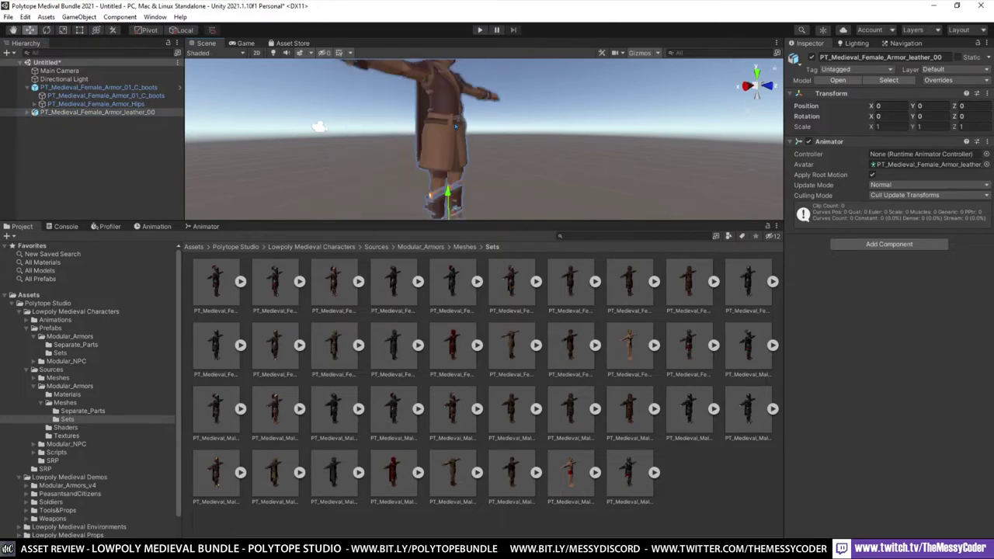
middle_drag(455, 127, 438, 170)
scroll(438, 170, up, 2)
alt+drag(483, 143, 409, 141)
middle_drag(409, 140, 408, 140)
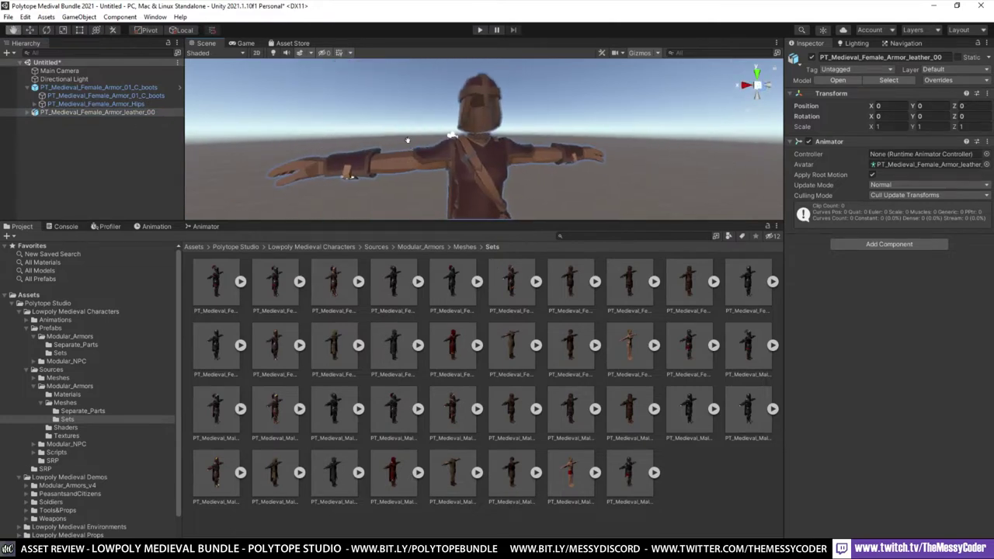
alt+drag(452, 135, 401, 153)
mouse_move(401, 153)
middle_down()
mouse_move(448, 133)
mouse_move(414, 155)
middle_up()
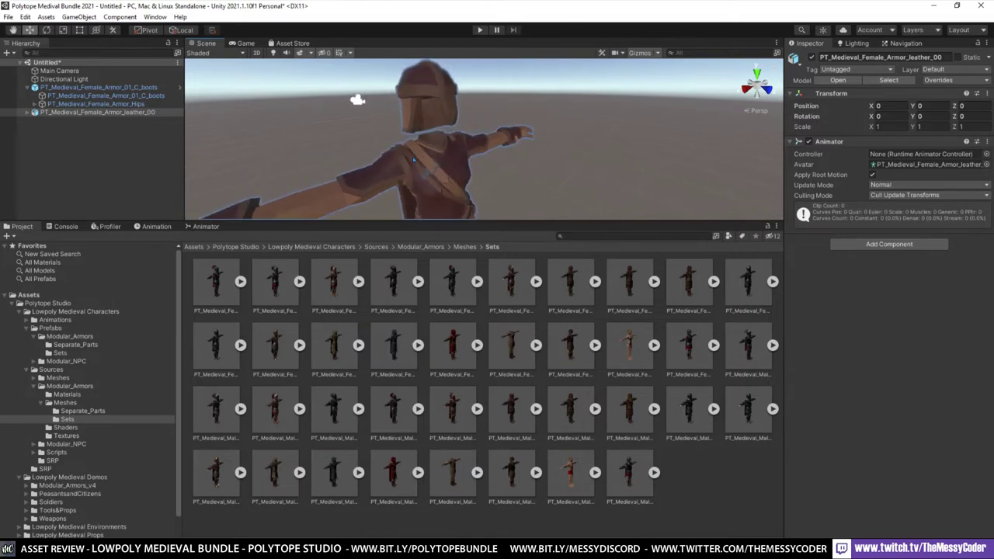
Step: Compare previews of the PT_Medieval_Male_Armor_02_A and PT_Medieval_Female_Armor_01_B set meshes
click(335, 407)
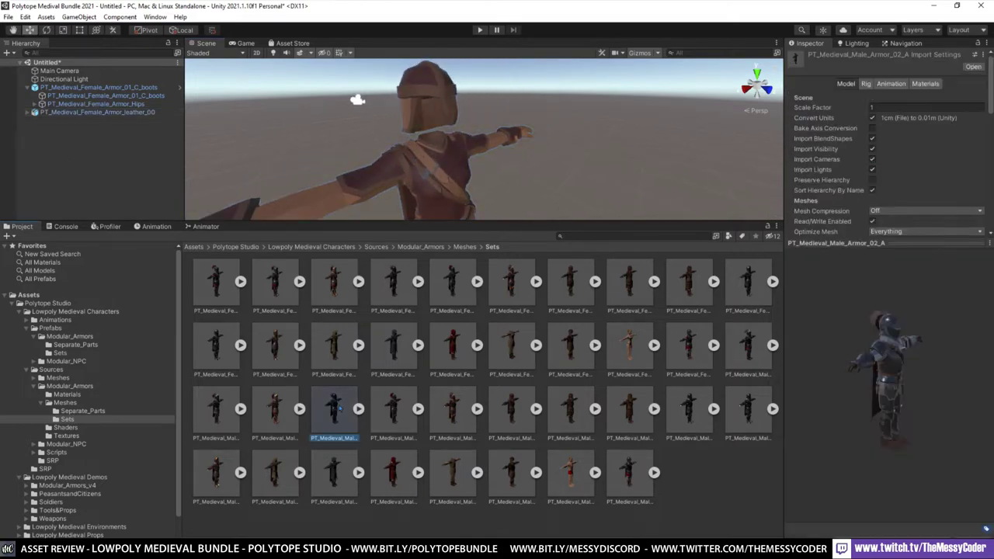
drag(877, 388, 846, 385)
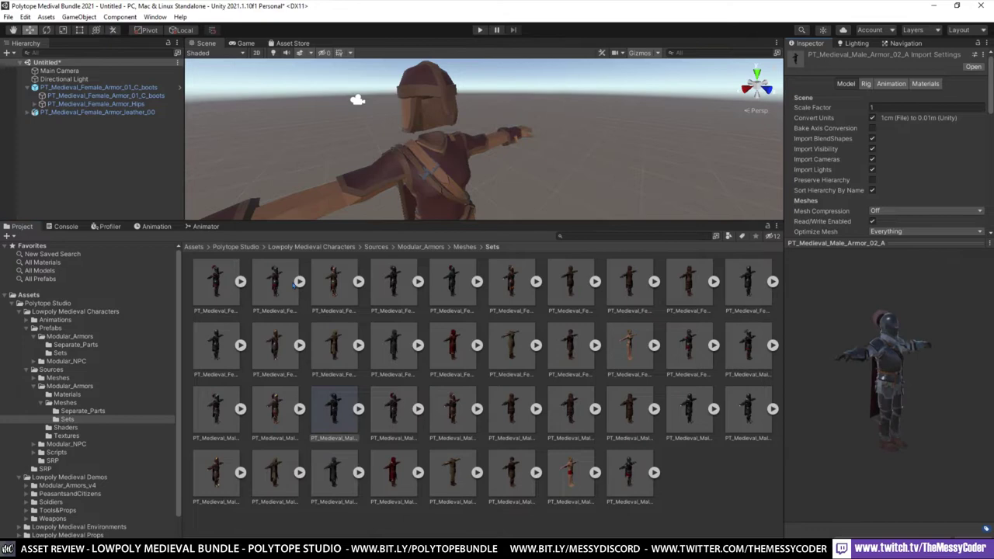
click(281, 288)
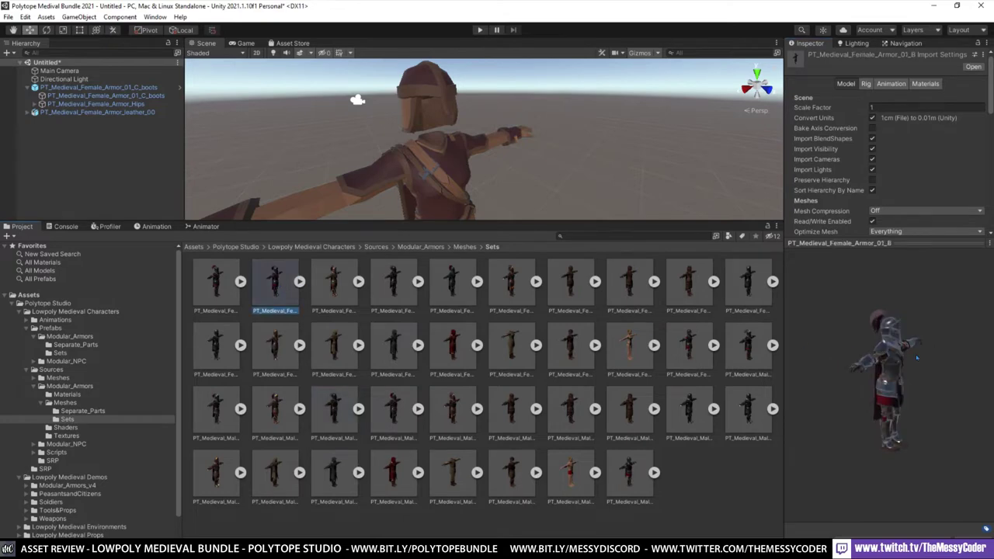
Step: Delete the PT_Medieval_Female_Armor_leather_00 and PT_Medieval_Female_Armor_01_C_boots objects from the scene
click(126, 113)
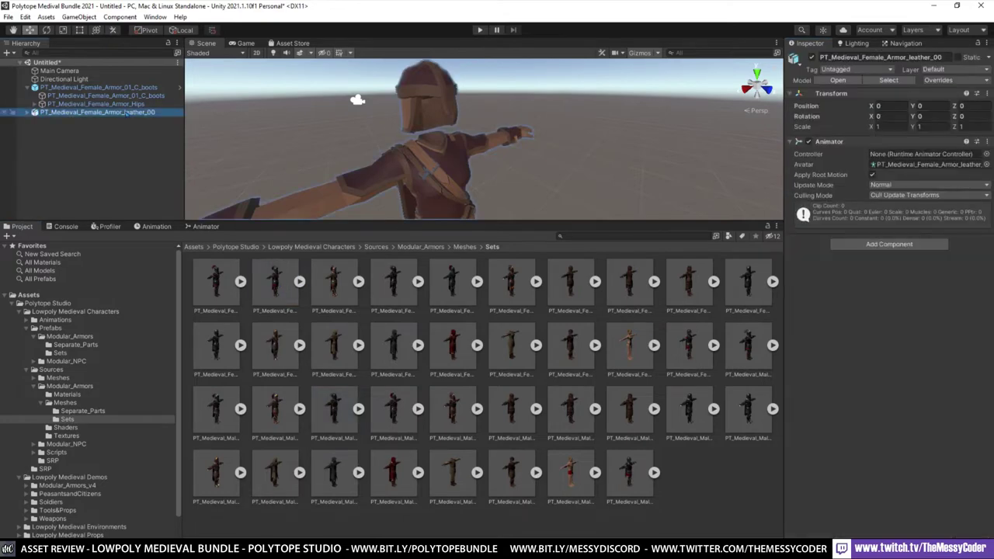
right_click(118, 113)
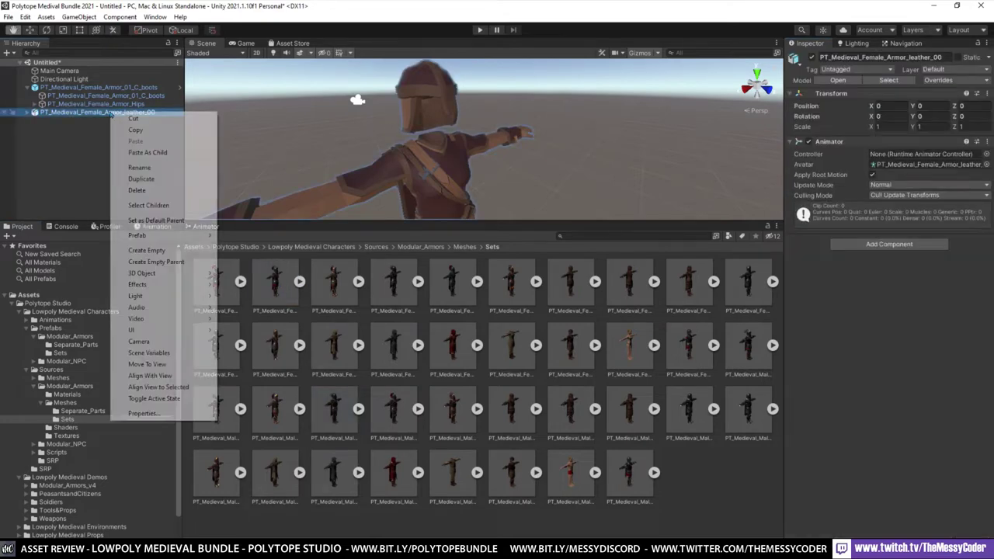
click(139, 191)
right_click(65, 87)
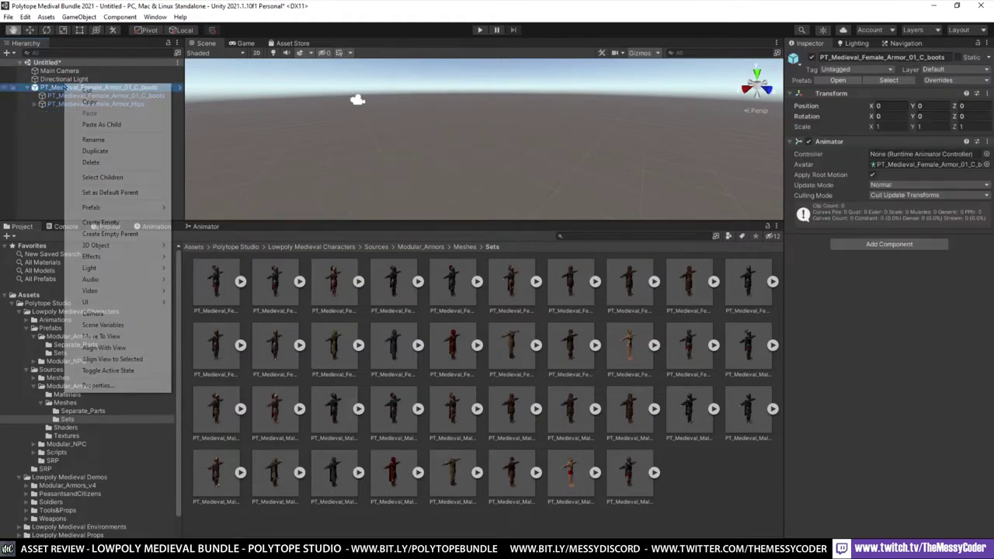
click(92, 162)
Step: Examine the color, smoothness and metallic settings of the modular armors' PT_Medieval_Armors_Material, and rotate its preview
scroll(93, 373, down, 1)
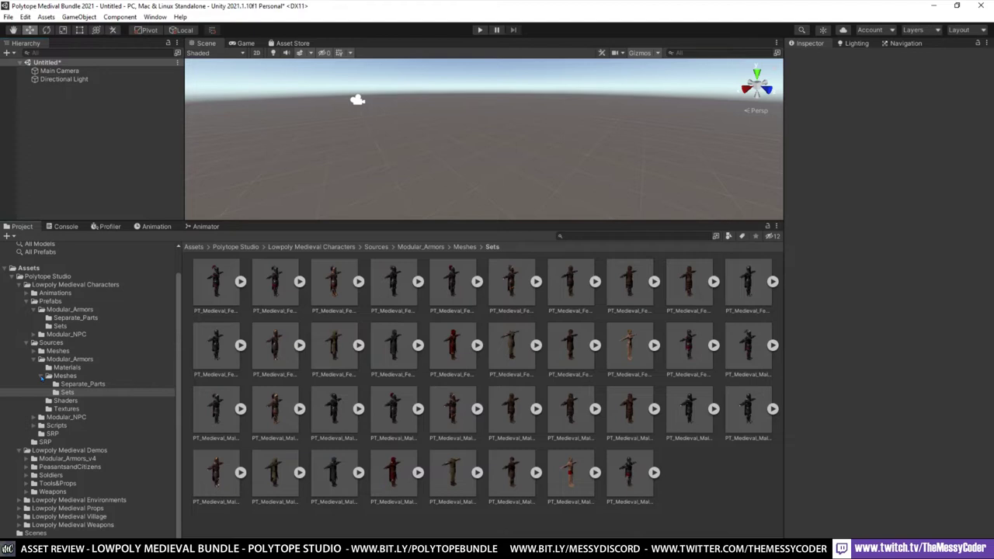
click(42, 378)
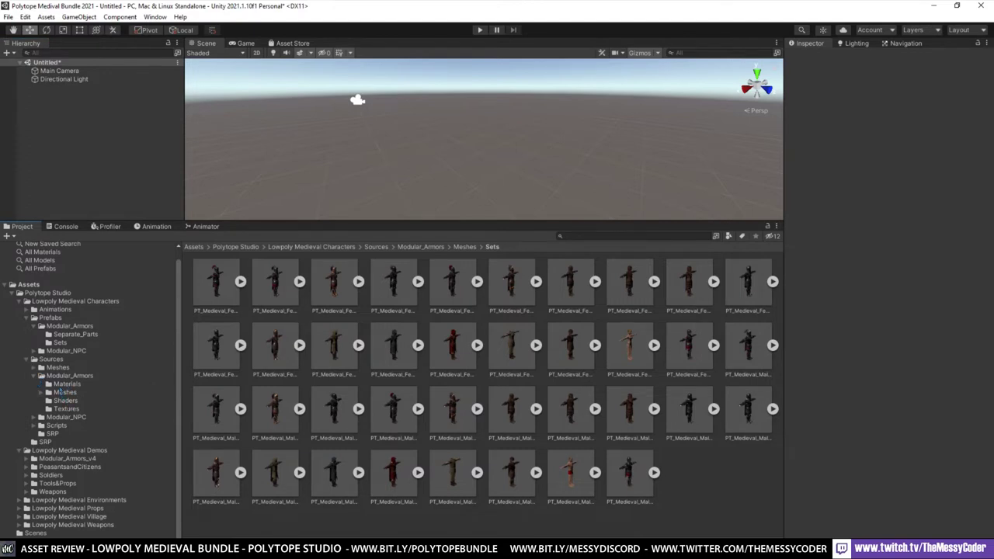
click(62, 386)
click(224, 284)
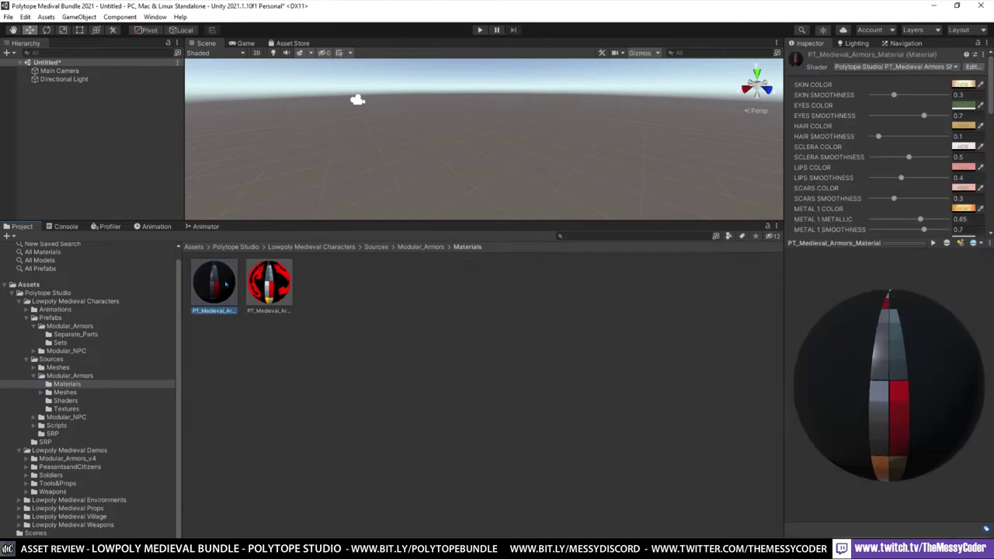
click(856, 243)
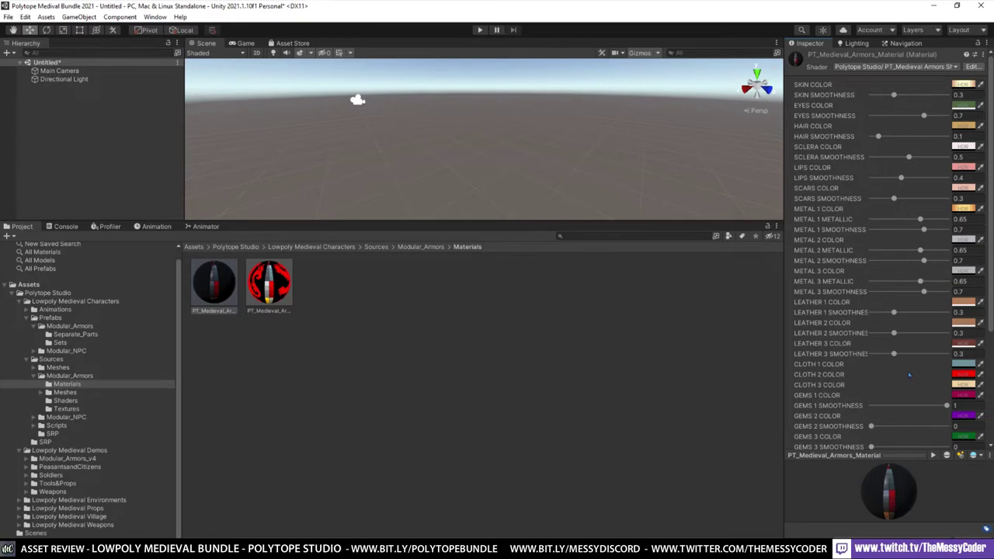
drag(902, 455, 886, 404)
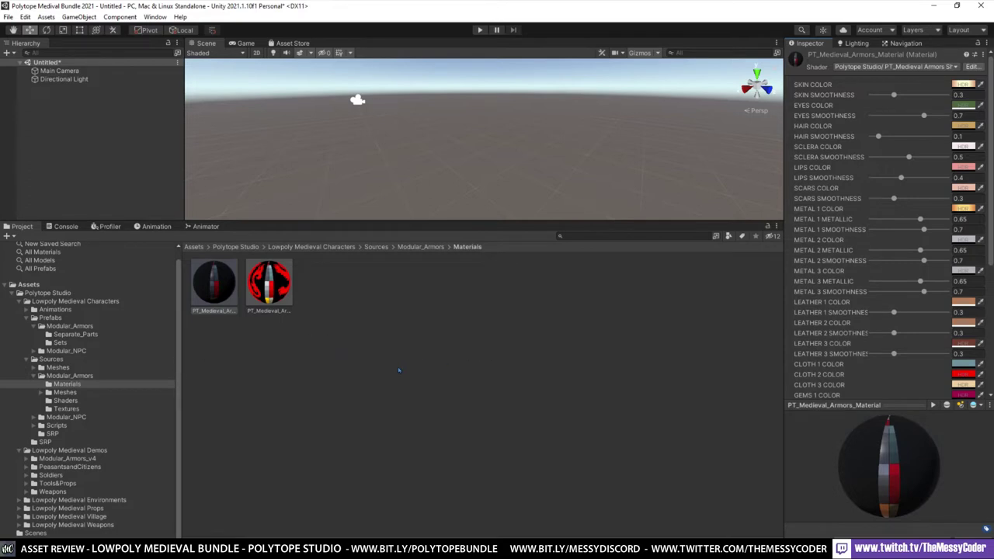
drag(911, 462, 889, 465)
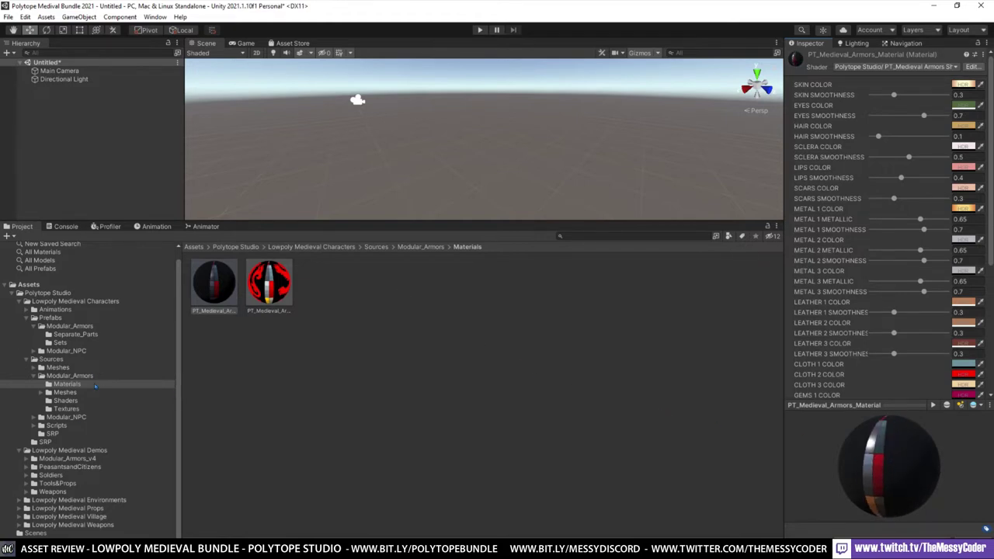
Step: Expand the Modular_NPC folders under Sources and Prefabs, and open the Peasants_Citizens prefab folder
click(64, 417)
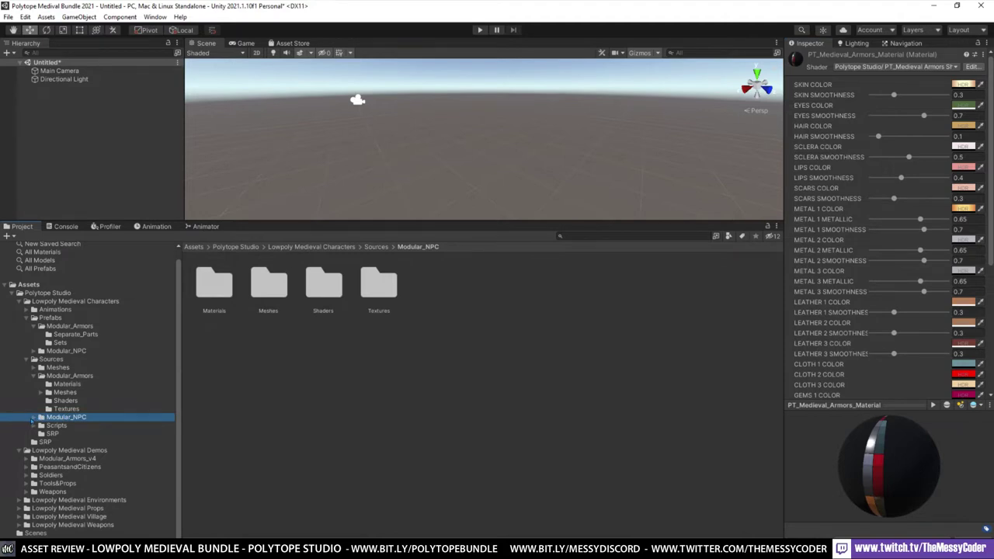
click(32, 417)
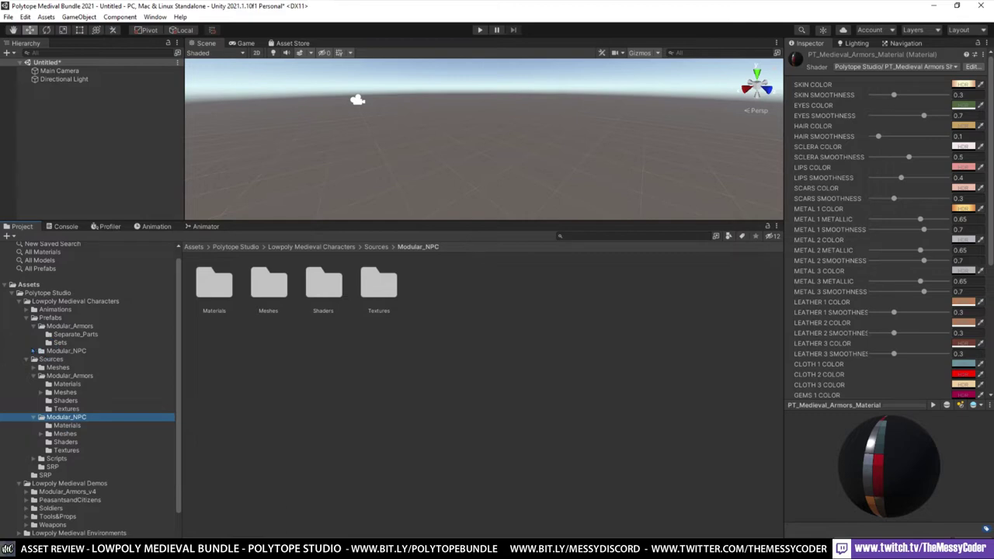
click(34, 352)
click(57, 359)
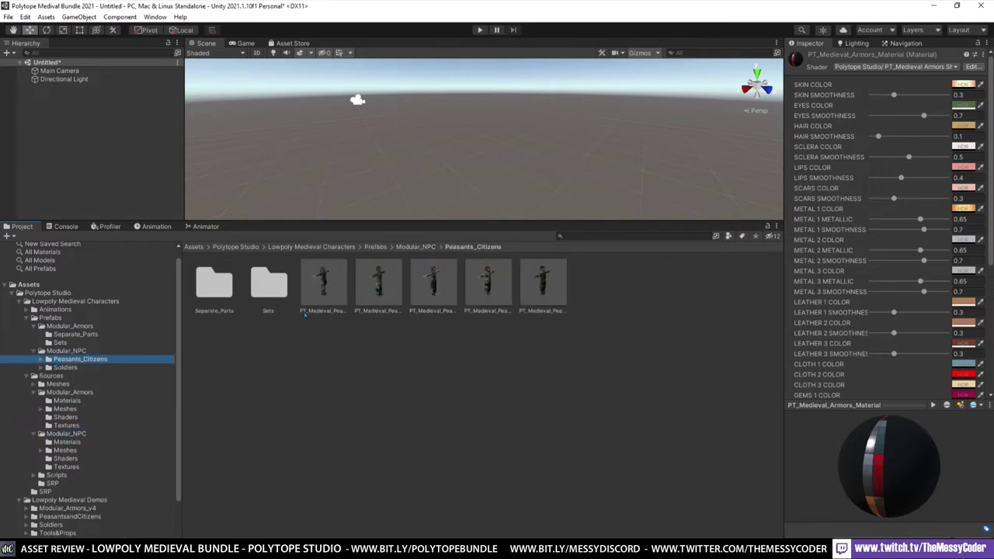
Step: Enlarge the scene view and add the PT_Medieval_Peasant_Boys_Modular prefab, framed at an angle
drag(392, 224, 373, 328)
drag(336, 387, 167, 226)
middle_drag(478, 258, 487, 140)
alt+drag(522, 215, 467, 192)
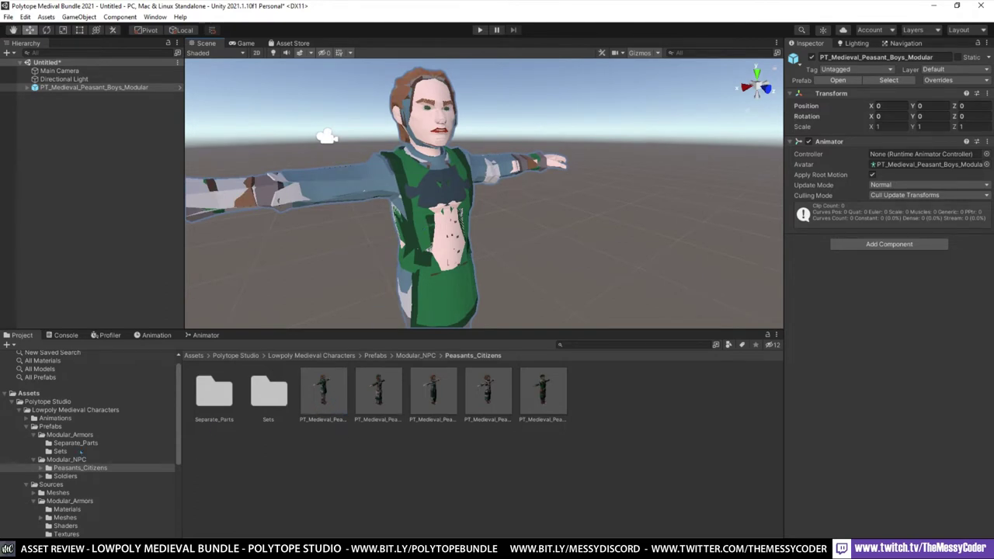
Step: Open the Sets folder of Peasants_Citizens and delete the PT_Medieval_Peasant_Boys_Modular object from the scene
click(41, 468)
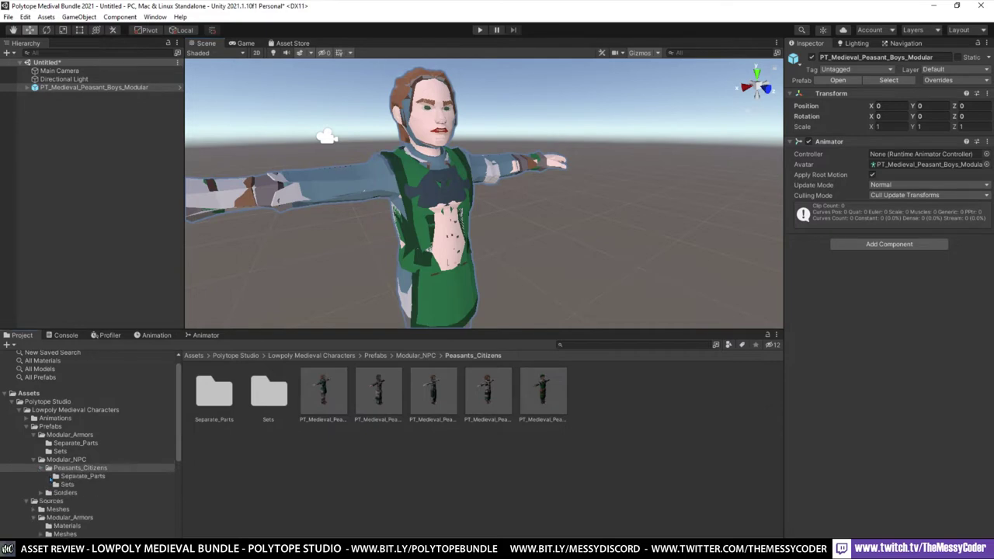
click(67, 484)
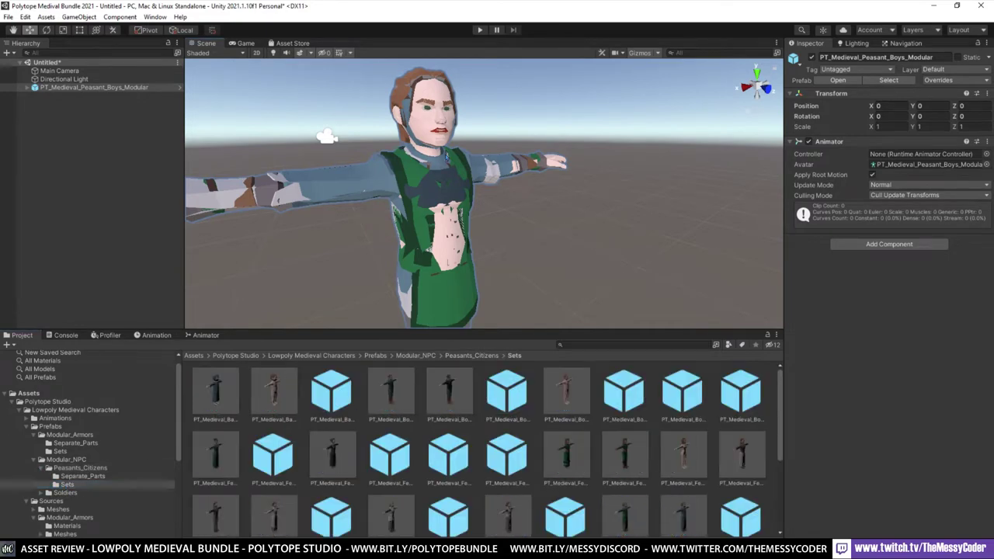
click(446, 155)
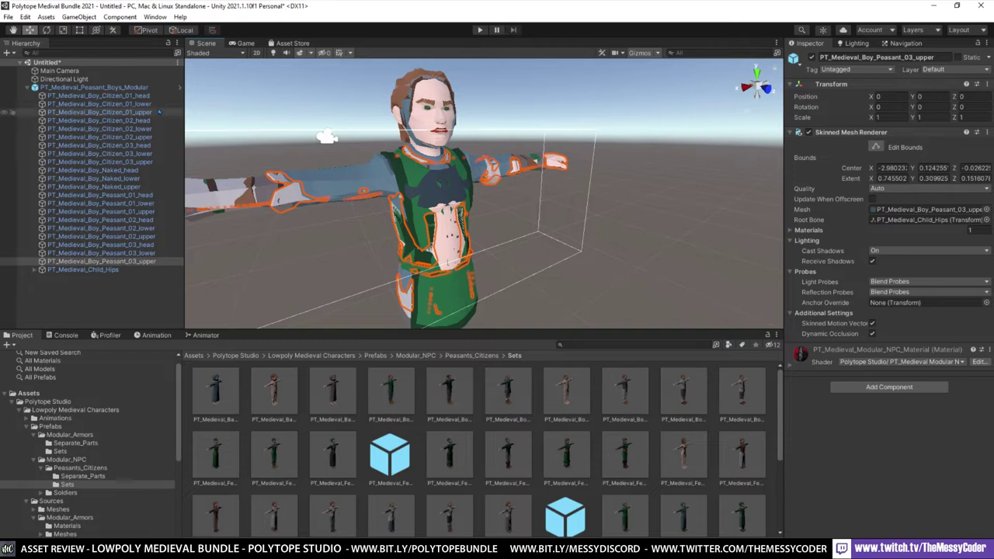
click(144, 88)
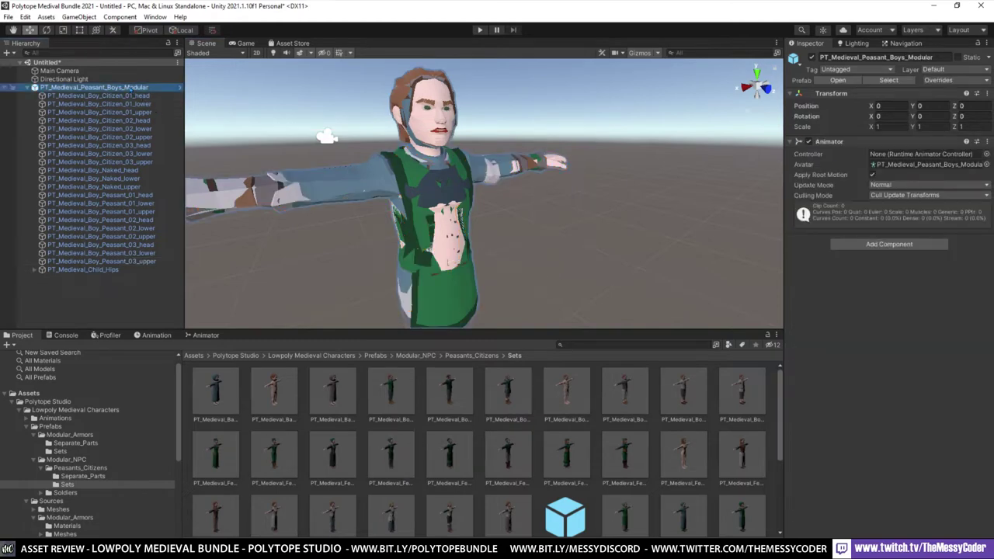
key(Delete)
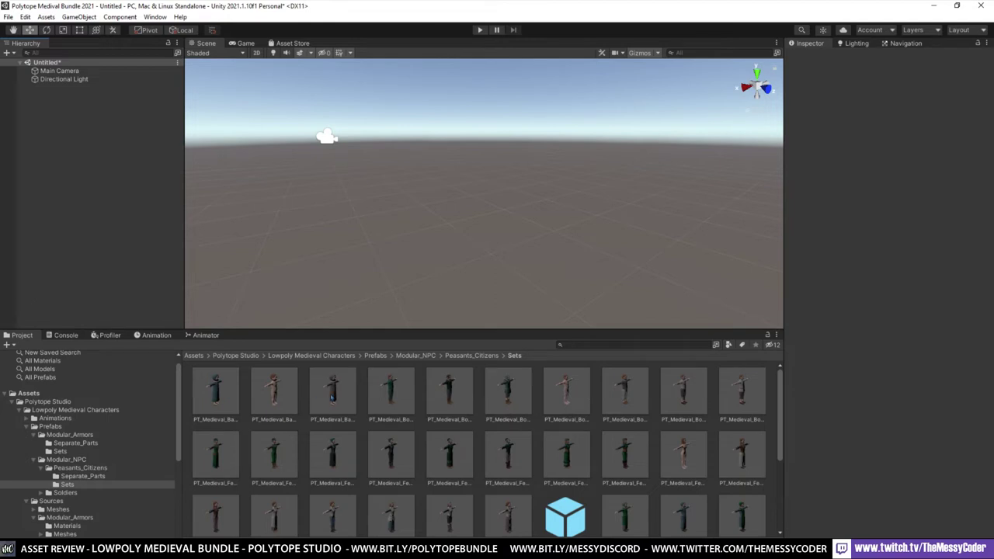
Step: Add the PT_Medieval_Baby_Peasant prefab to the scene and frame its full figure
drag(335, 397, 99, 206)
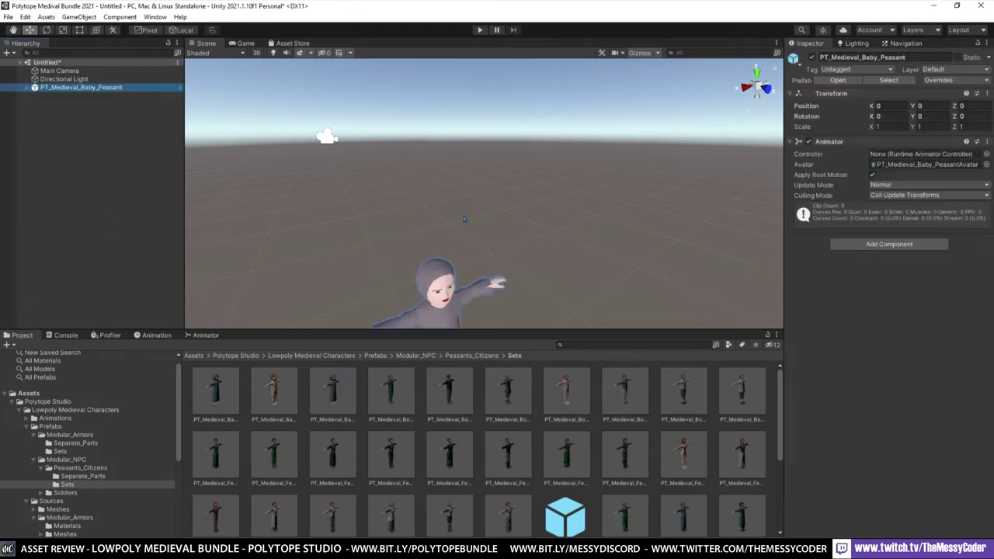
scroll(440, 165, down, 2)
scroll(440, 166, up, 2)
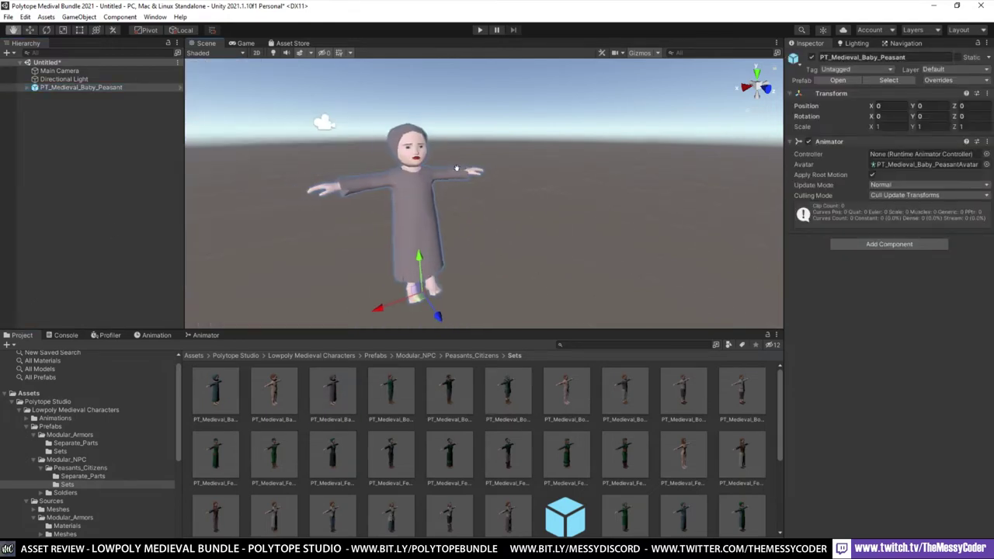
Step: Add the PT_Medieval_Boy_Citizen_01 prefab and move it beside the baby to about X -0.467, with both figures in view
drag(395, 396, 143, 238)
drag(385, 308, 475, 284)
middle_drag(420, 148, 327, 251)
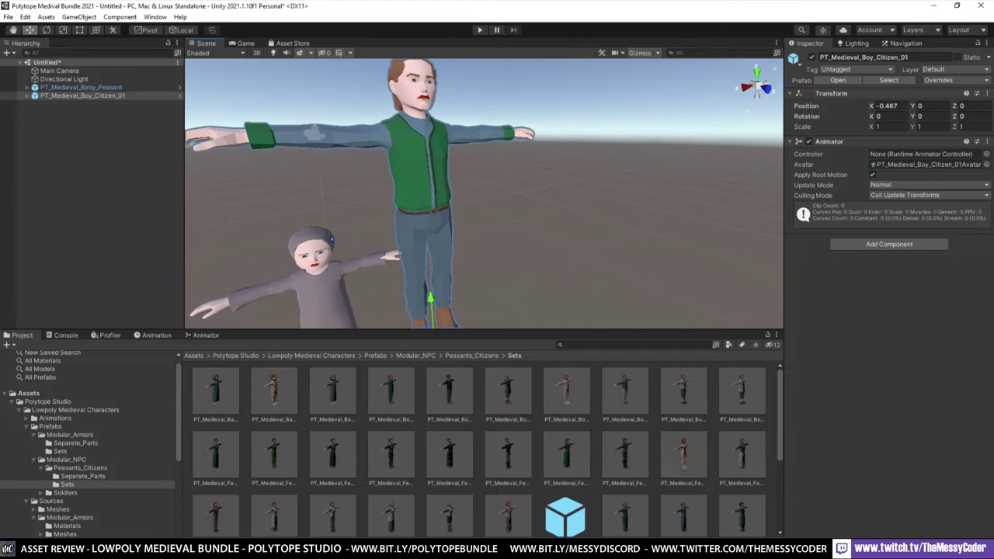
scroll(391, 196, down, 3)
middle_drag(436, 208, 326, 220)
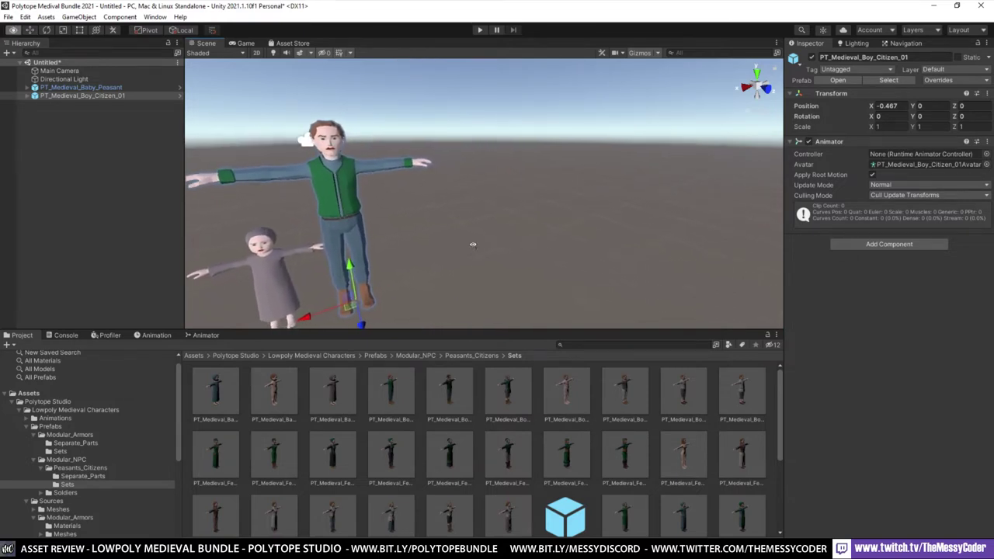
right_drag(472, 245, 448, 255)
scroll(449, 256, down, 1)
middle_drag(449, 257, 494, 244)
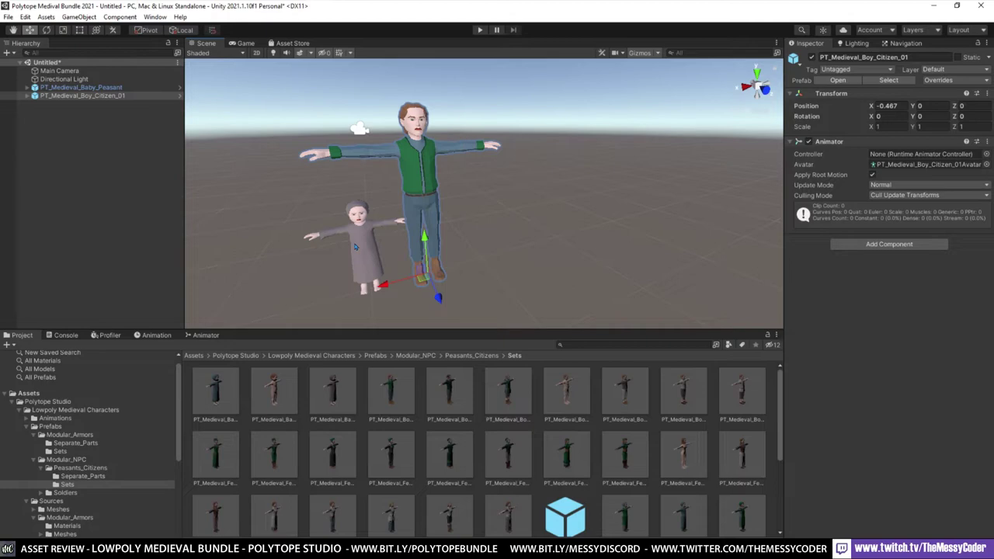
Step: Add the PT_Medieval_Boy_Peasant_01 prefab to the scene and move it beside the citizen boy to about X -1.297
click(570, 396)
click(621, 394)
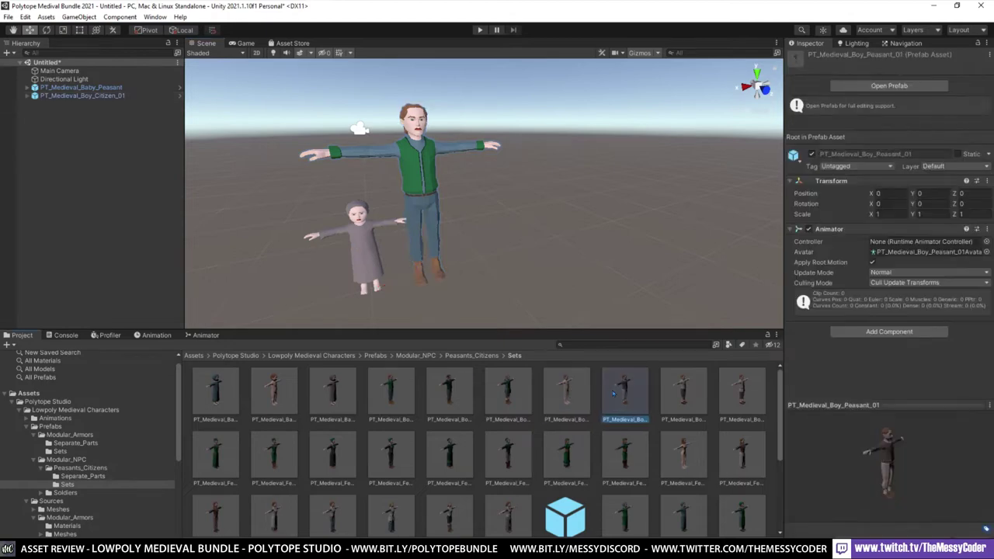
drag(625, 396, 105, 240)
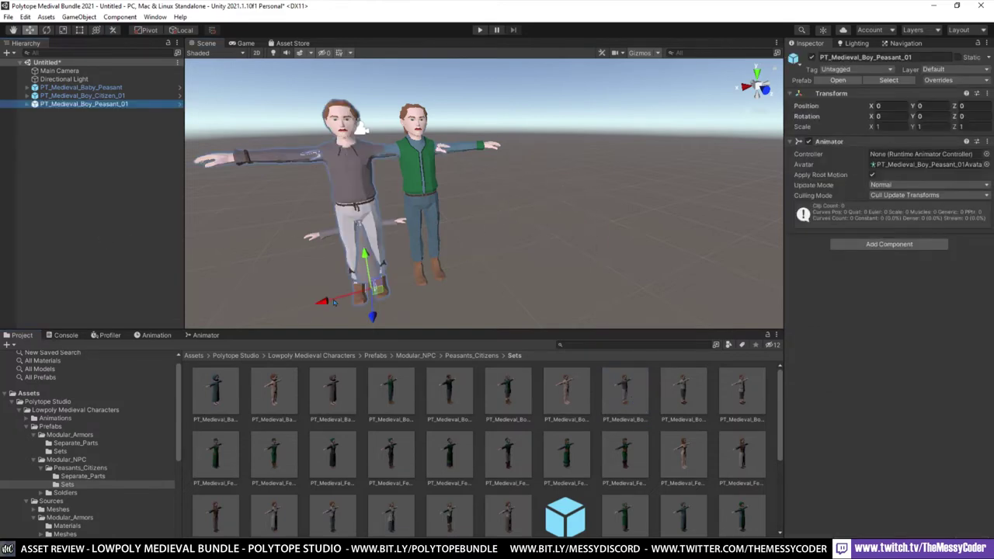
drag(336, 301, 477, 283)
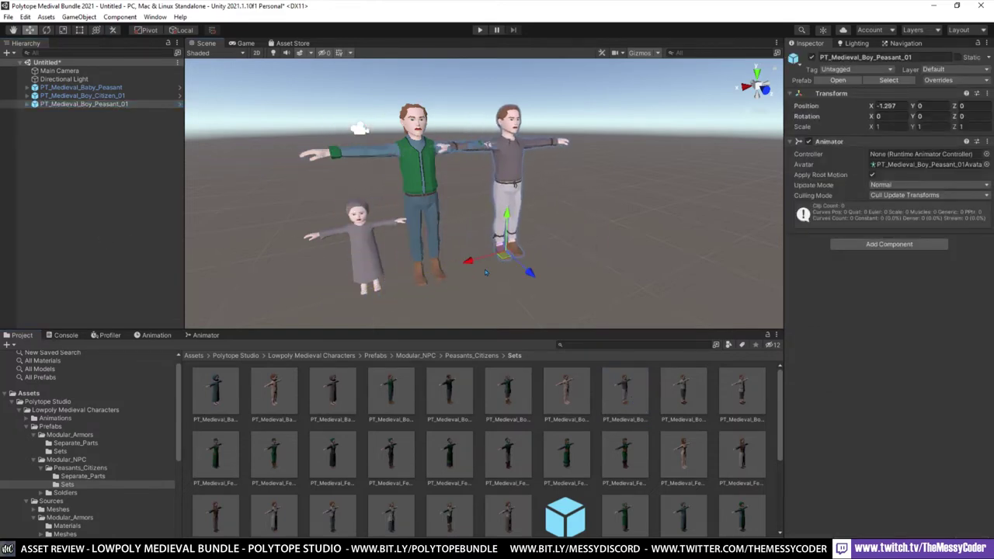
middle_drag(506, 257, 431, 257)
right_drag(487, 129, 447, 152)
middle_drag(509, 152, 435, 190)
Step: Add the PT_Medieval_Female_Peasant_04_a prefab and move it beside the peasant boy to about X -2.327
scroll(447, 479, down, 1)
scroll(448, 479, down, 3)
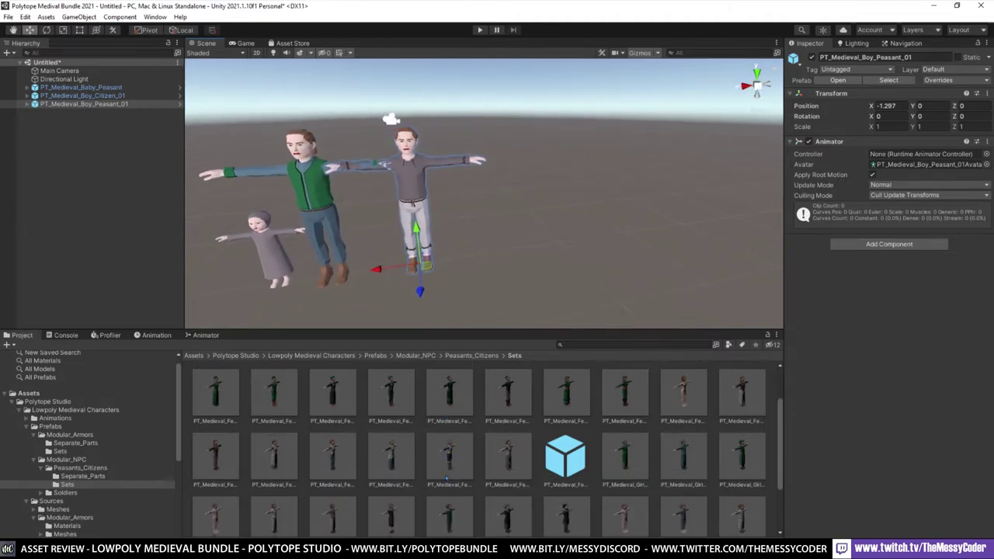
drag(498, 394, 100, 264)
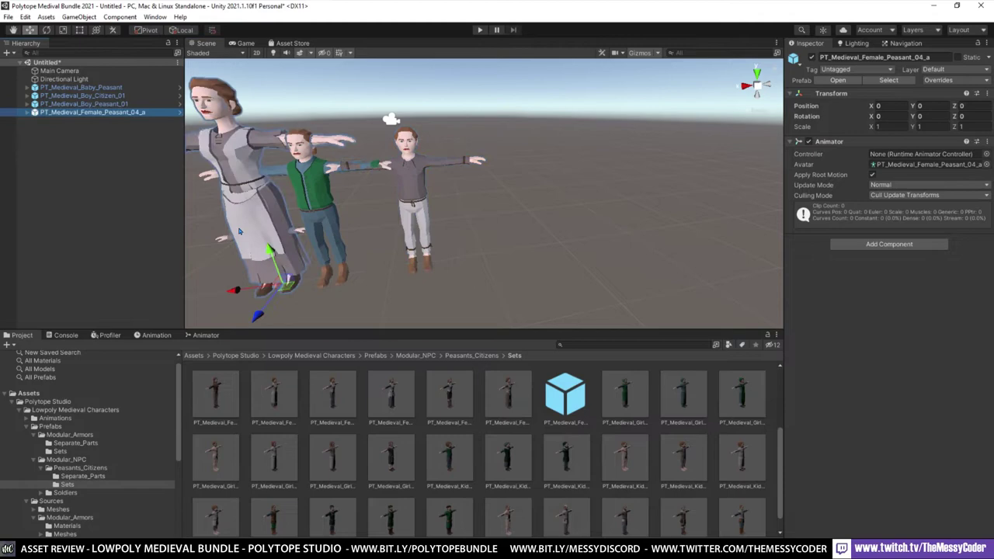
drag(239, 288, 472, 269)
Step: Add the PT_Medieval_Male_Peasant_01 prefab and move it past the woman to about X -4.132, with the row seen from his side
scroll(475, 478, down, 1)
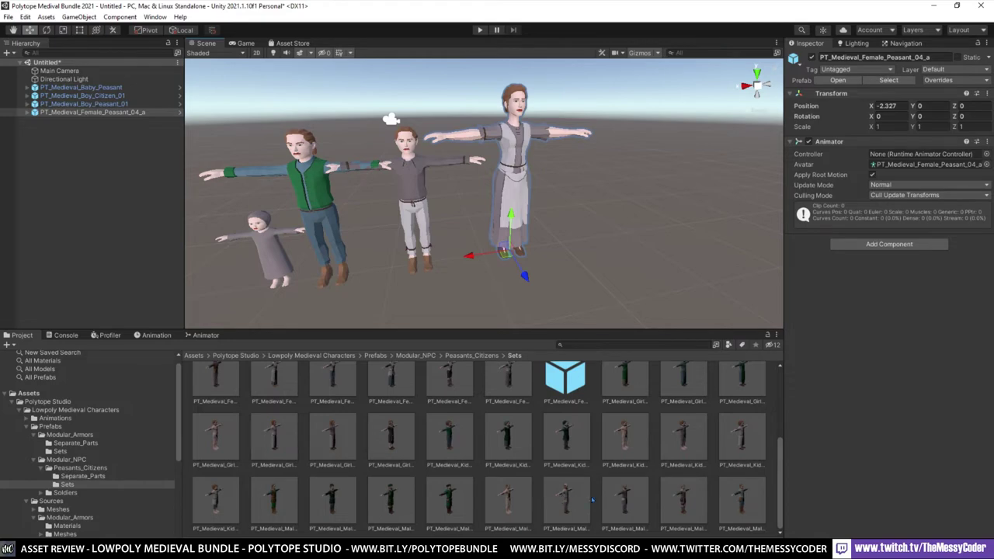
drag(575, 501, 85, 234)
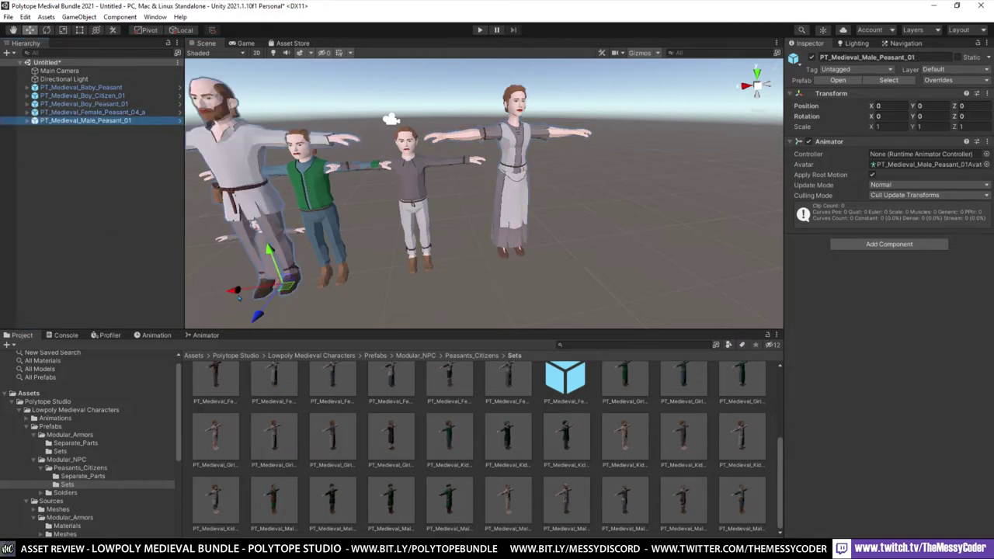
drag(237, 296, 603, 261)
middle_drag(618, 205, 383, 229)
right_drag(383, 230, 240, 230)
middle_drag(722, 310, 494, 240)
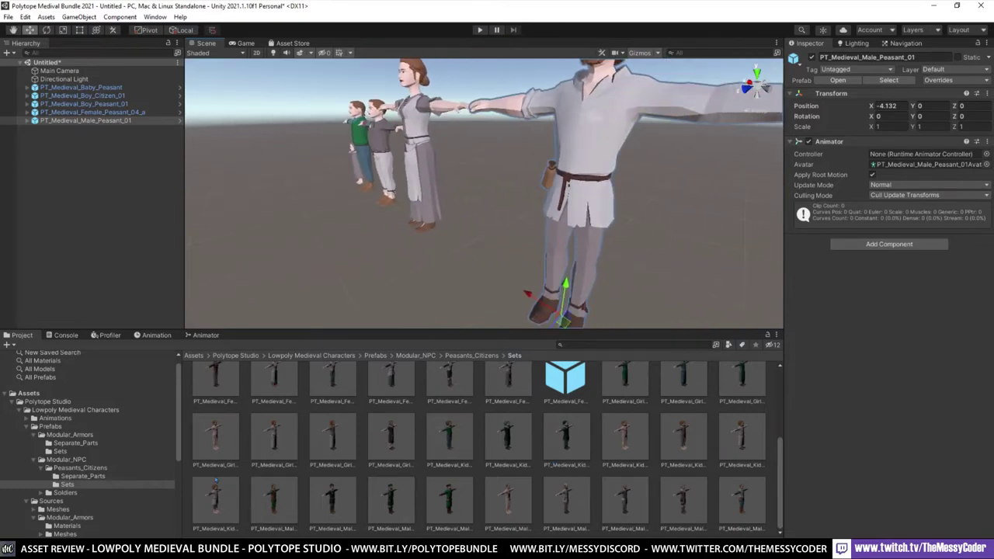
Step: Look through the separate head, body and leg prefabs in the Separate_Parts folder of Peasants_Citizens
click(81, 476)
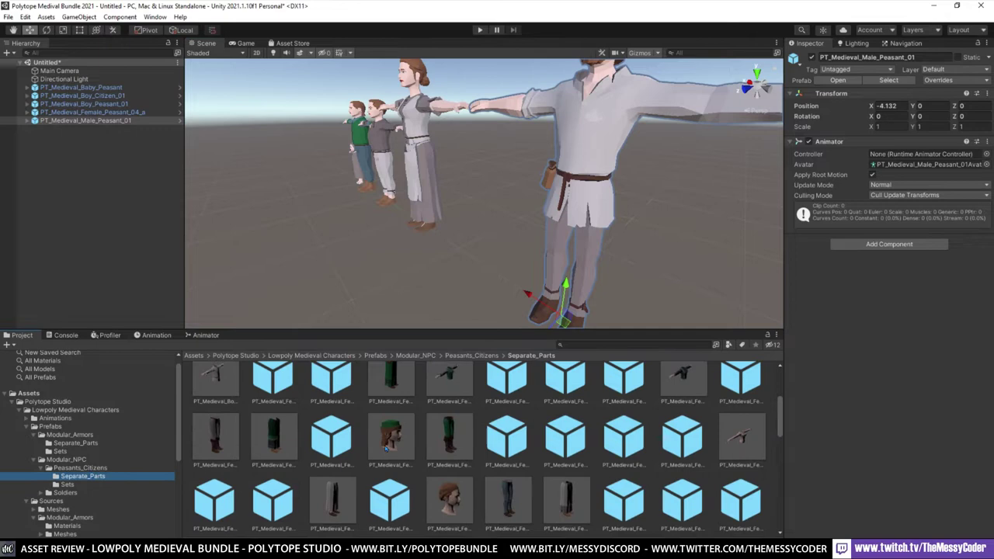
scroll(529, 457, up, 5)
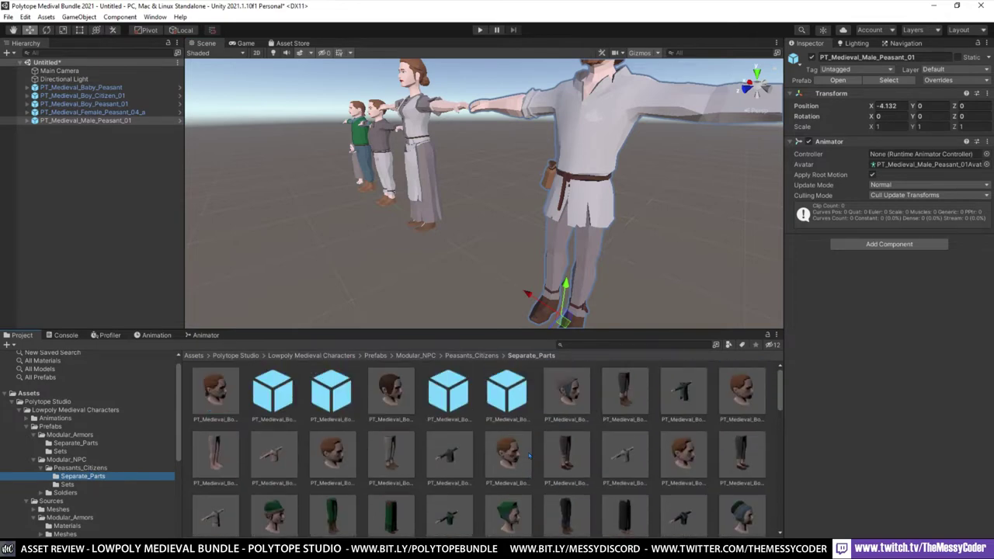
scroll(529, 457, down, 8)
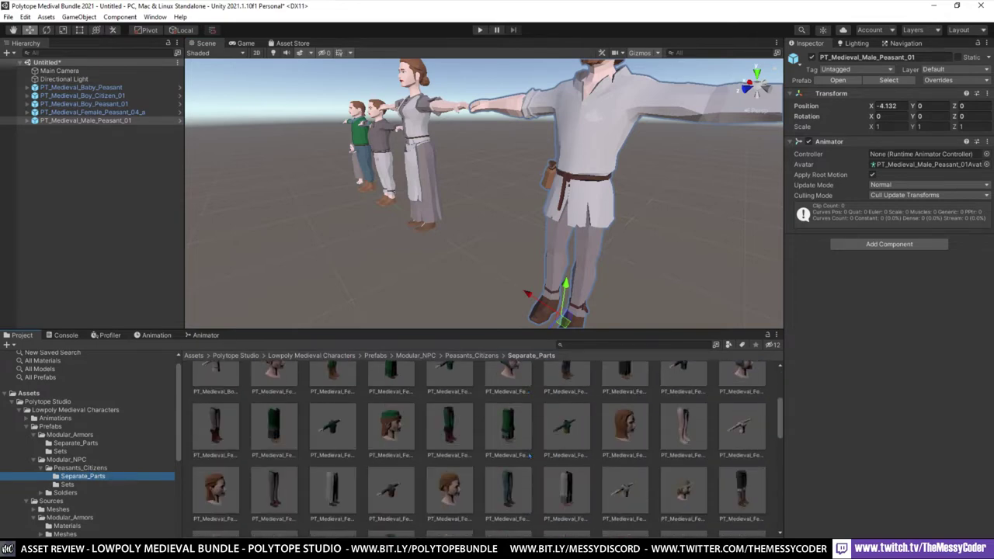
scroll(529, 457, down, 5)
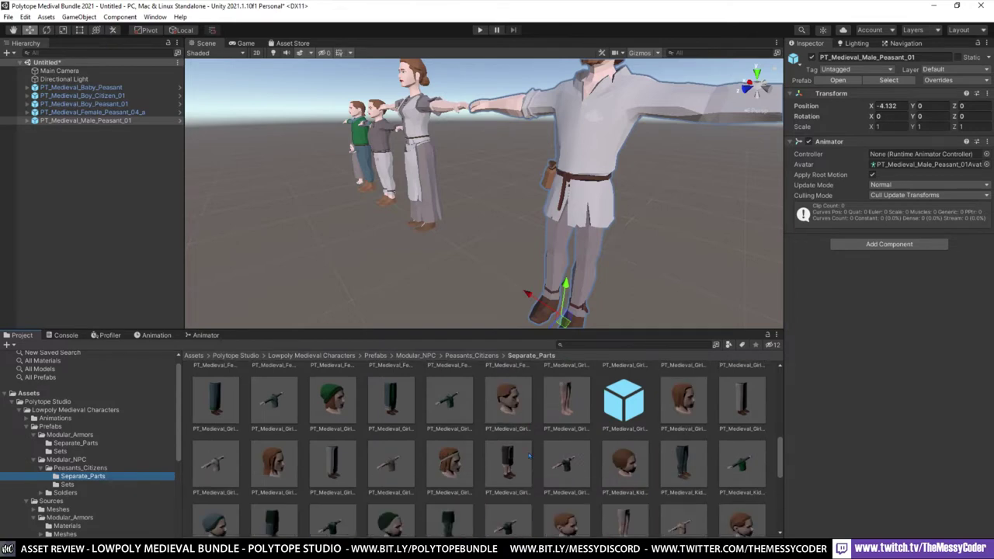
scroll(529, 456, down, 5)
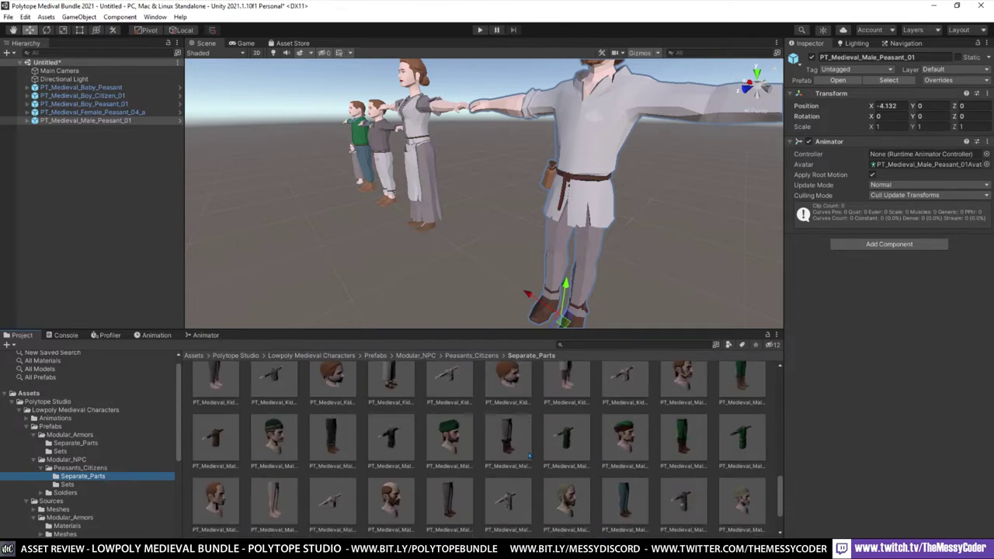
scroll(529, 456, down, 1)
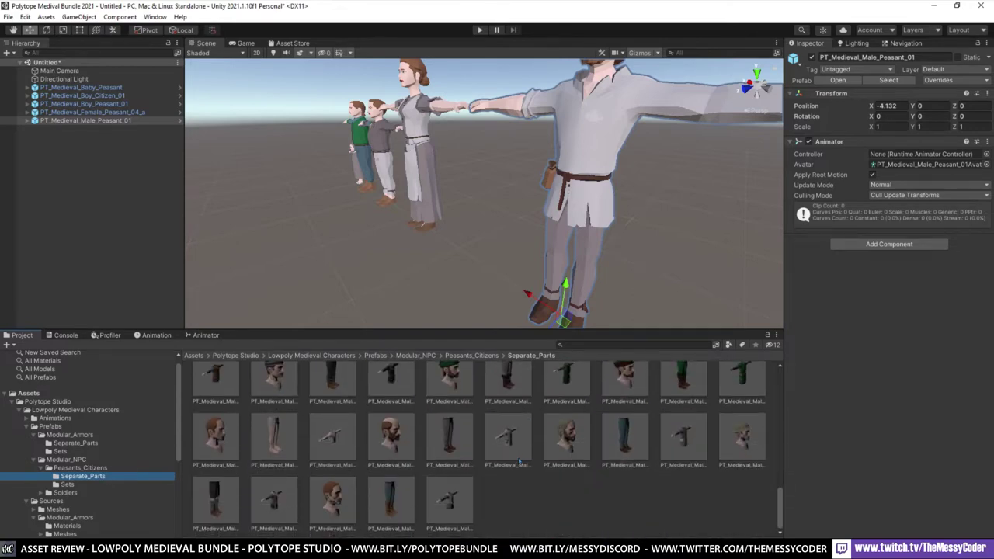
scroll(519, 460, up, 5)
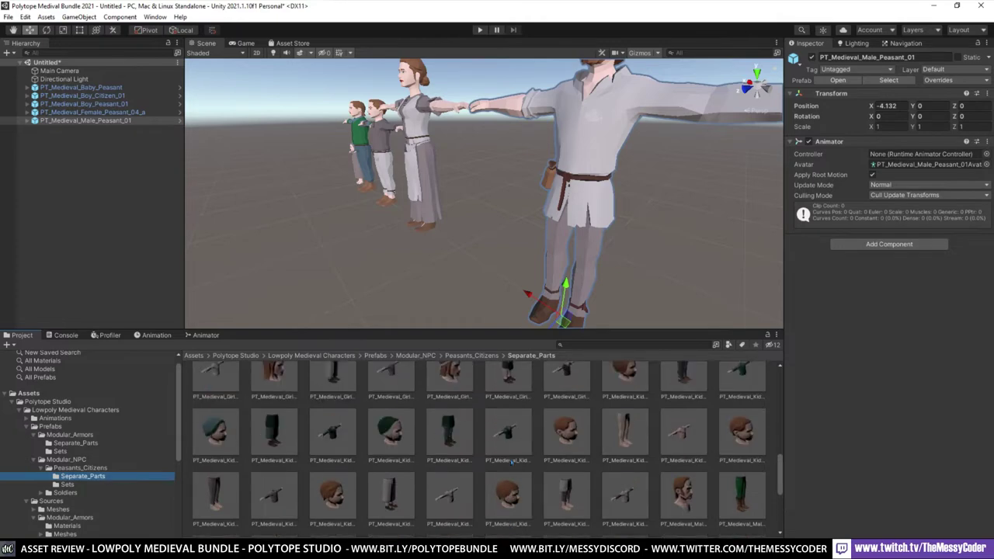
scroll(510, 460, up, 2)
scroll(511, 461, up, 1)
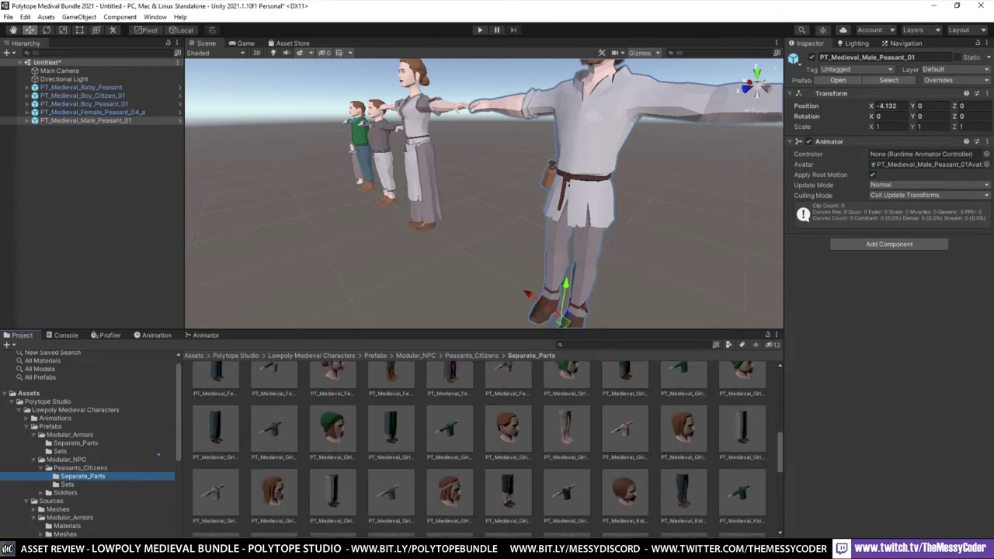
Step: Examine the Soldiers prefabs in the Separate Parts folder and open the Soldiers Sets folder
scroll(131, 463, down, 2)
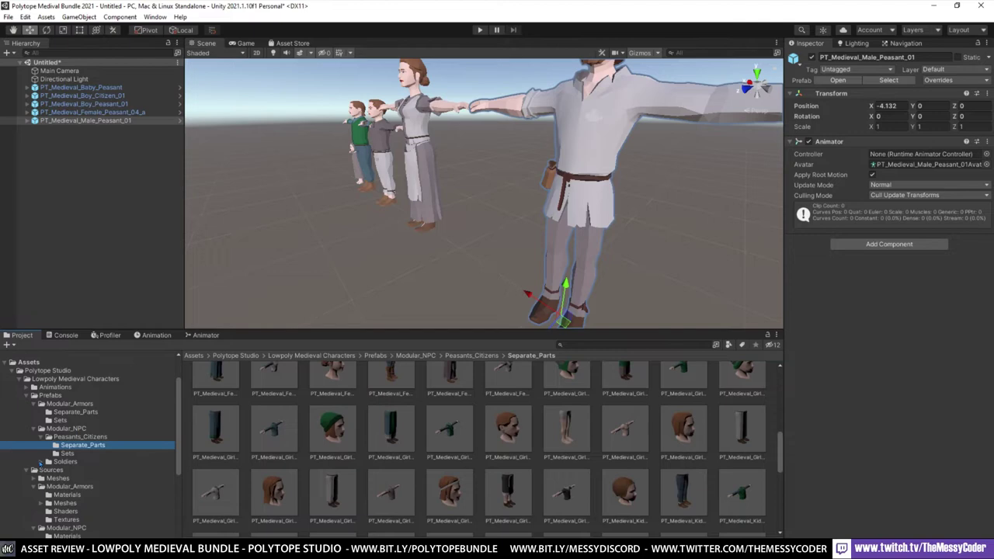
click(41, 461)
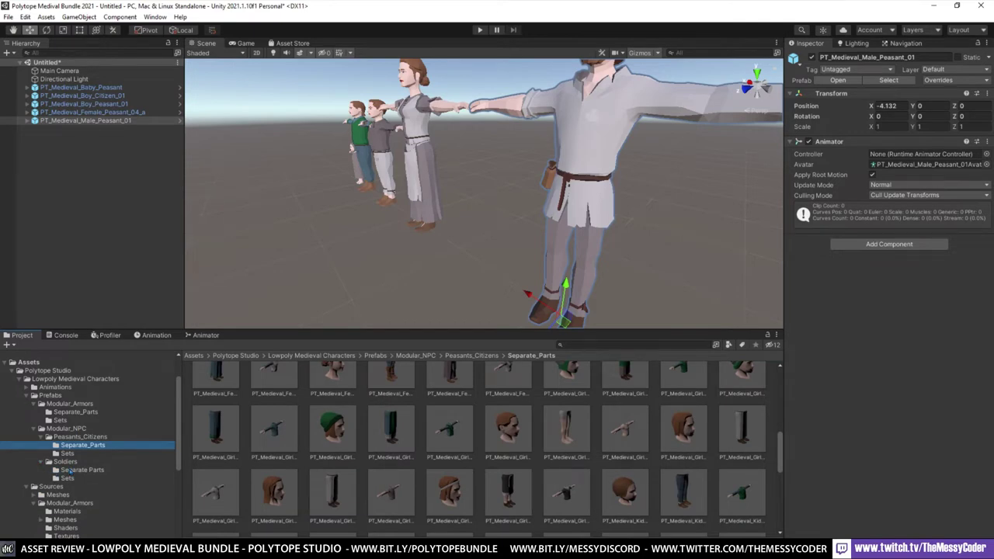
click(72, 470)
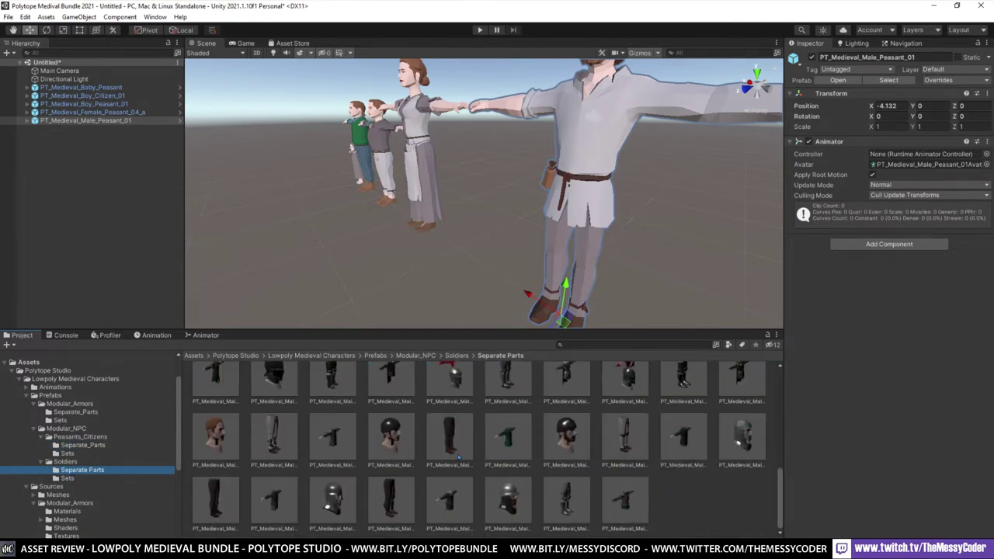
scroll(458, 458, up, 4)
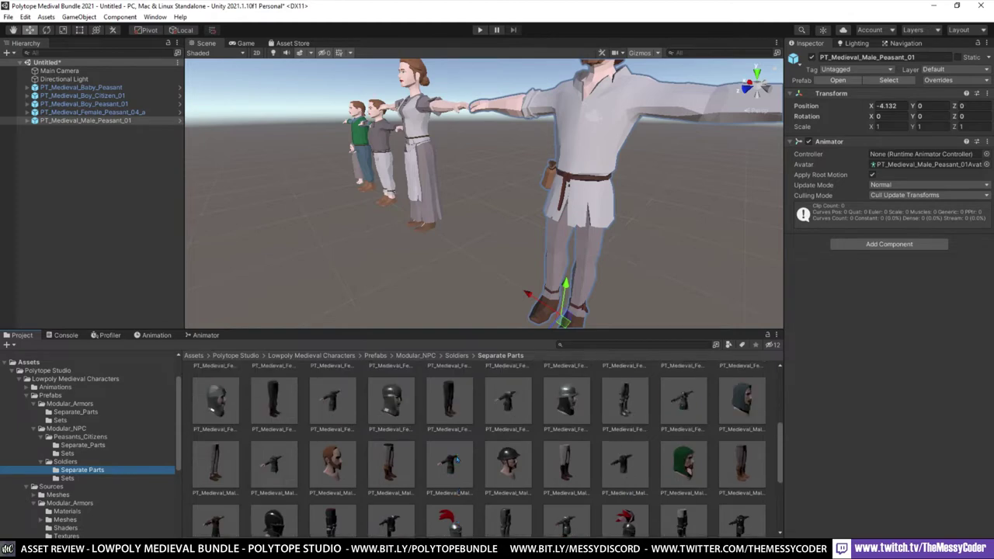
scroll(456, 460, up, 3)
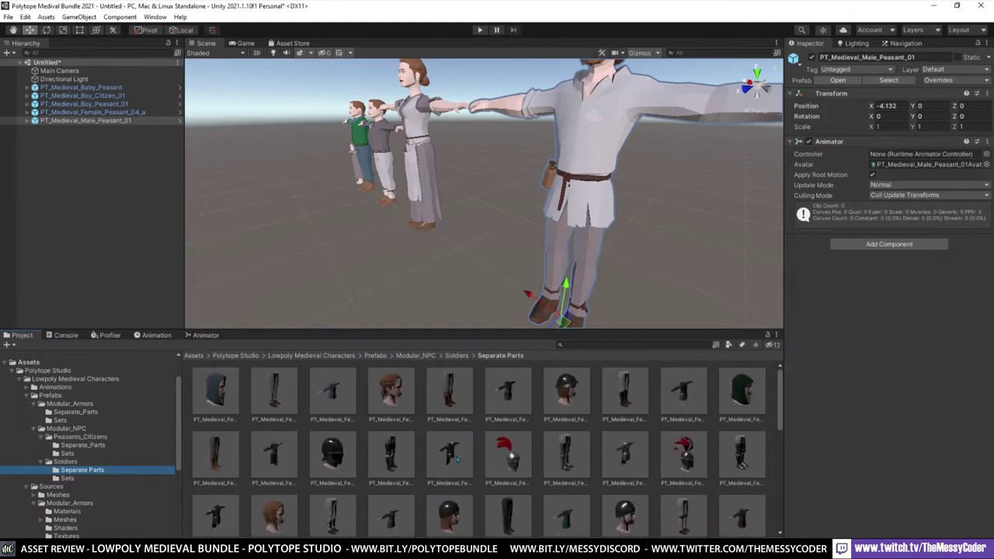
scroll(456, 460, down, 3)
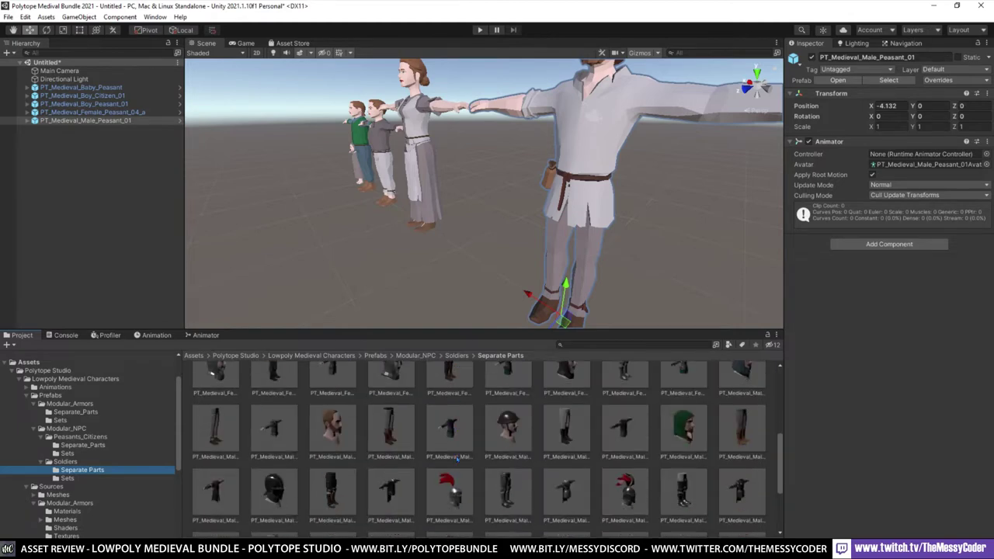
scroll(457, 459, down, 1)
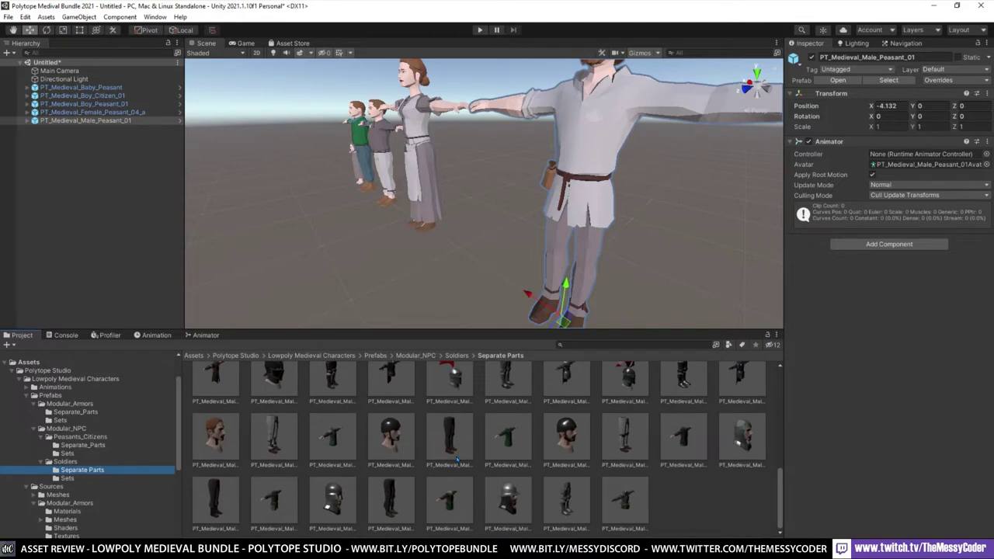
click(68, 478)
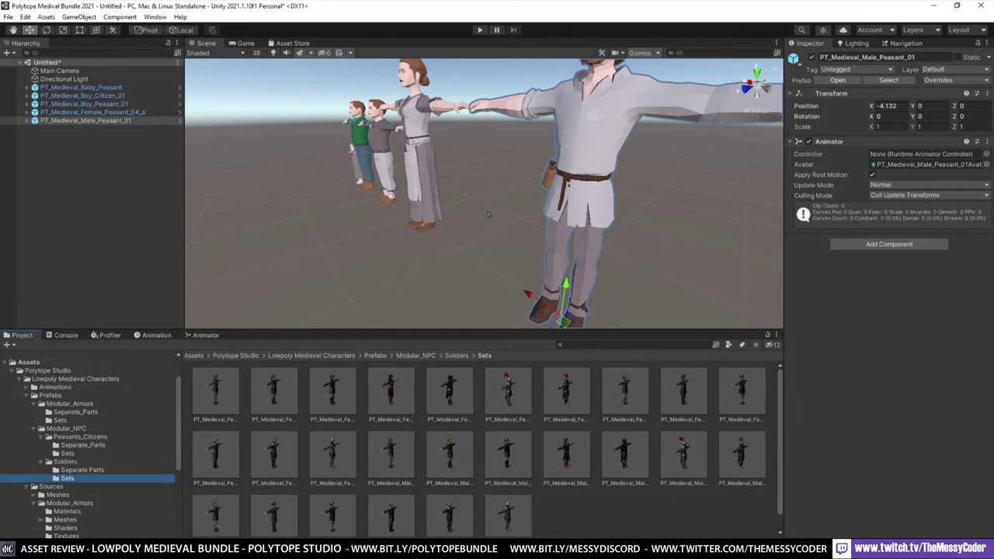
Step: Frame the male peasant and add PT_Medieval_Female_Armor_01_A_helmet from the Modular_Armors separate parts as his child, viewed from the side
key(f)
alt+drag(487, 214, 526, 201)
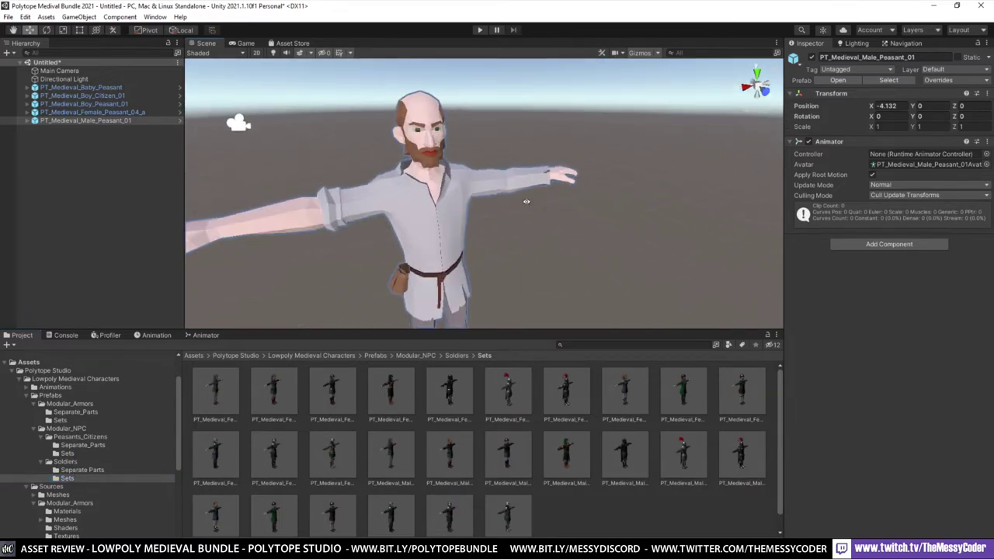
click(57, 412)
drag(449, 392, 111, 122)
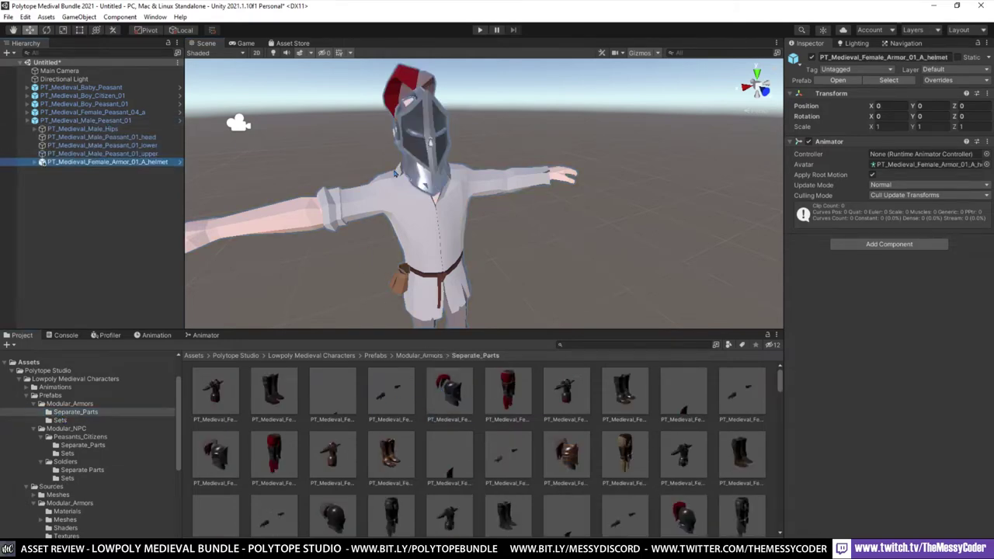
alt+drag(388, 158, 548, 207)
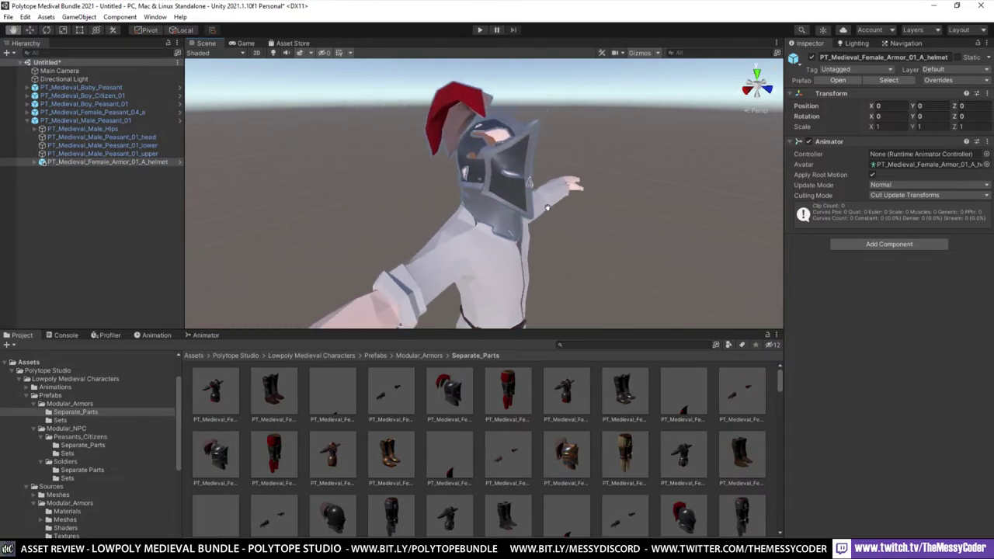
Step: Expand the helmet's bone hierarchy from the hips through spine, neck and head down to the HeadTopFeathers bone
click(41, 161)
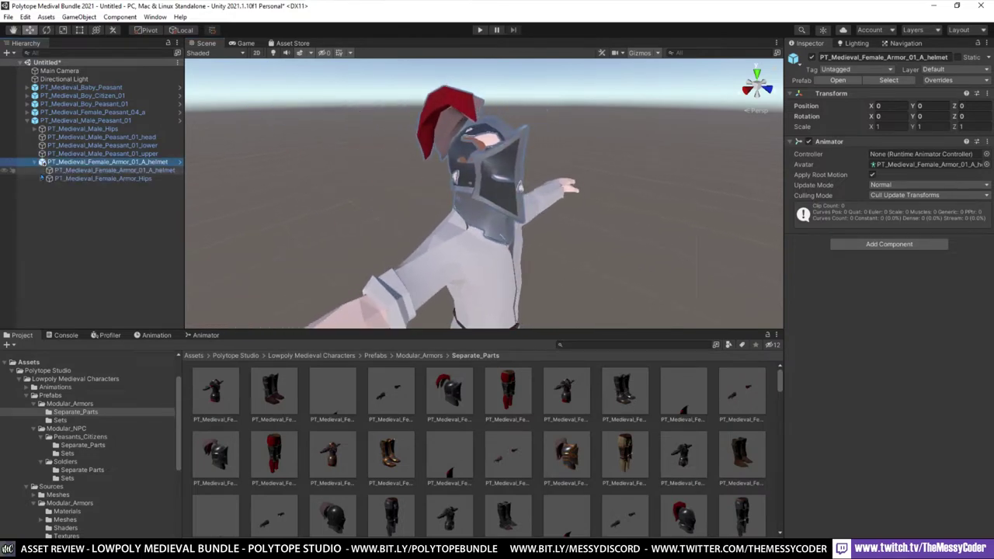
click(42, 177)
click(49, 203)
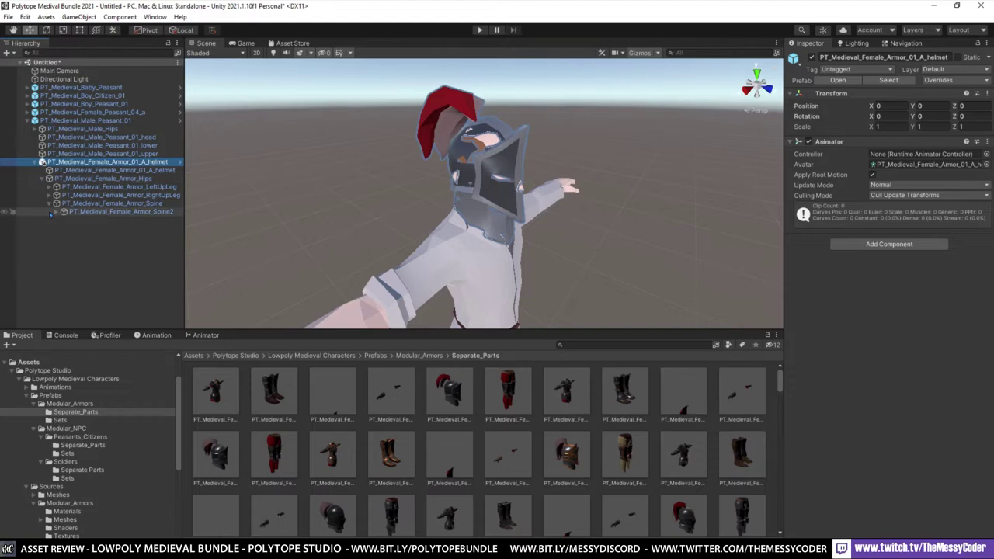
click(56, 212)
click(63, 219)
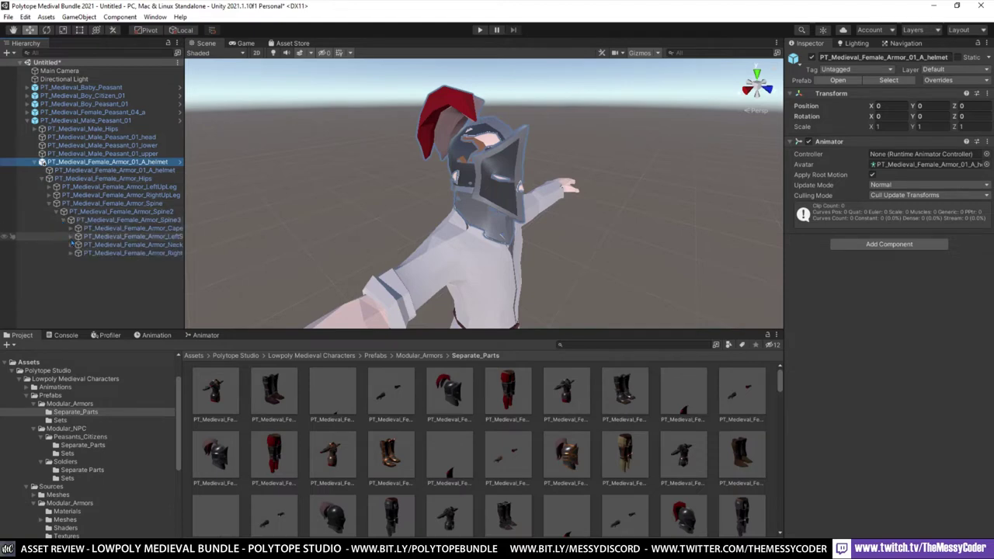
click(70, 245)
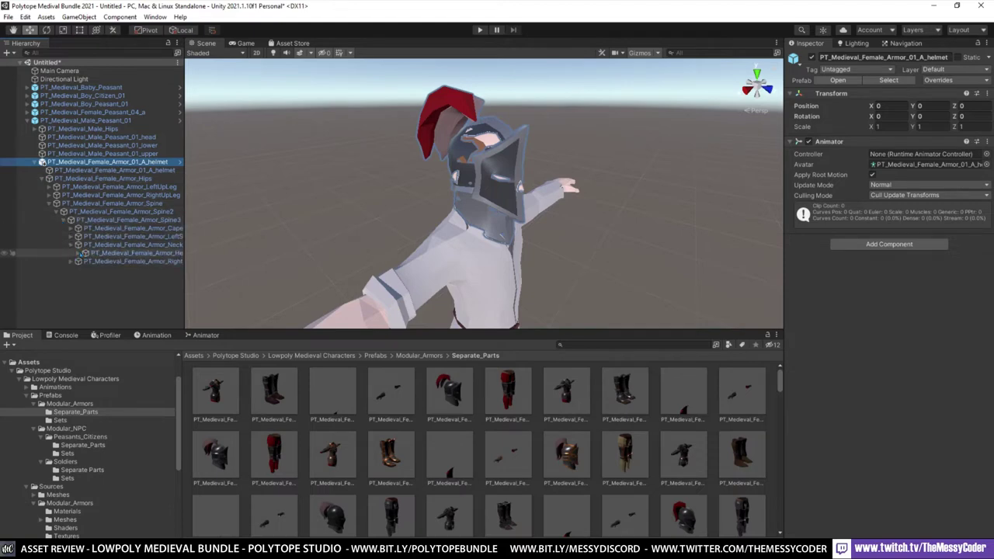
click(79, 253)
click(85, 261)
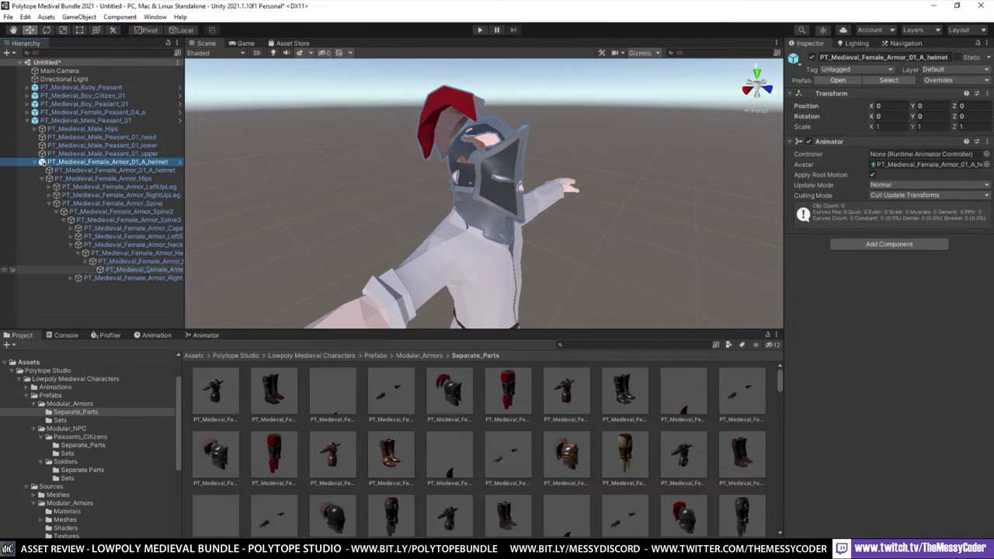
Step: Widen the object hierarchy to show full names and inspect the helmet's HeadTopFeathers, HeadTop and Head bones
drag(184, 277, 248, 274)
click(223, 269)
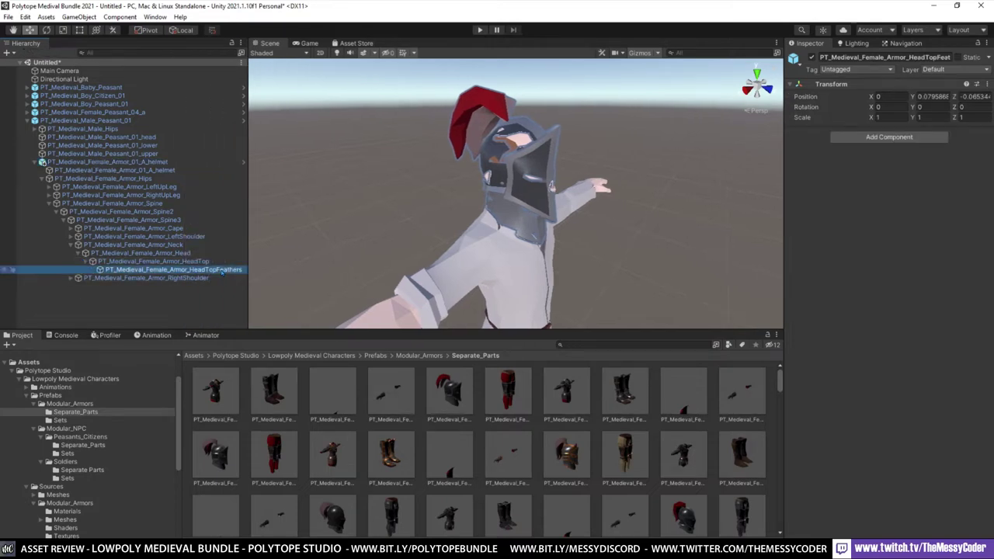
click(194, 262)
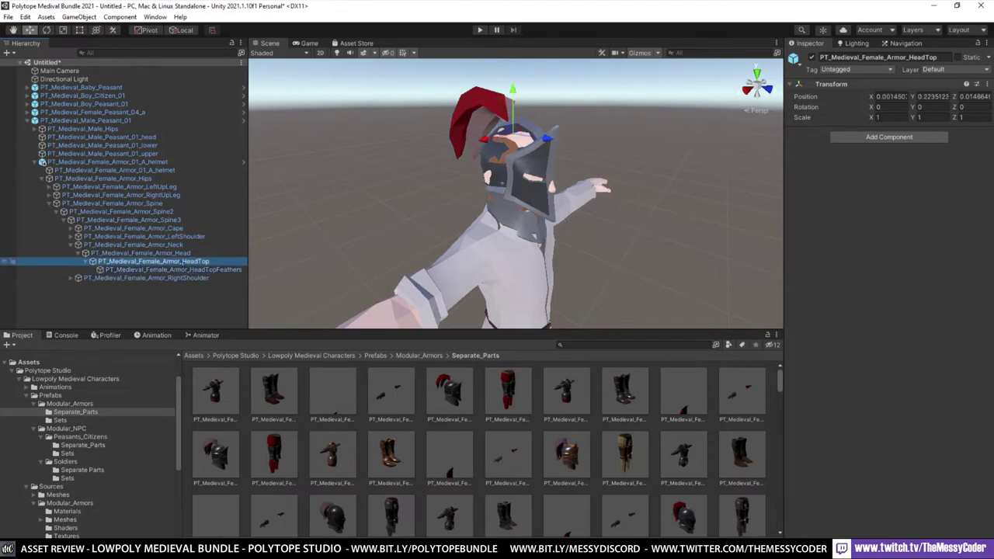
click(155, 254)
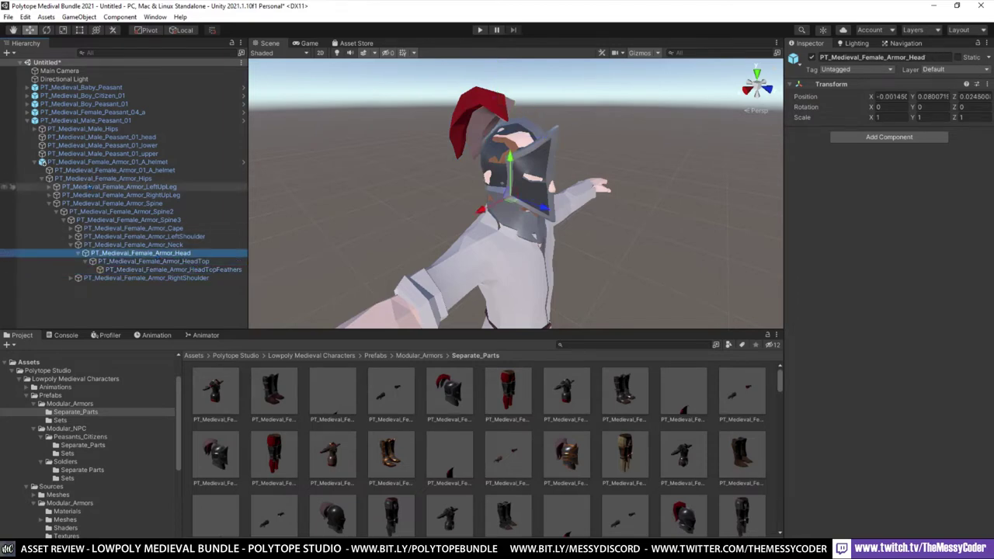
Step: Inspect the A helmet's mesh, collapse its bone hierarchy and deactivate the male peasant's head object
click(76, 170)
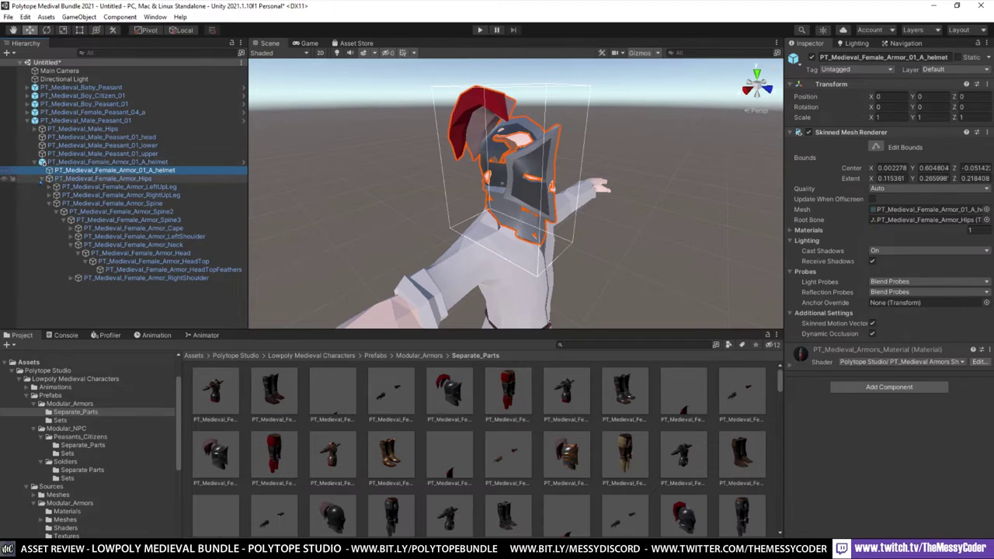
click(41, 180)
click(60, 162)
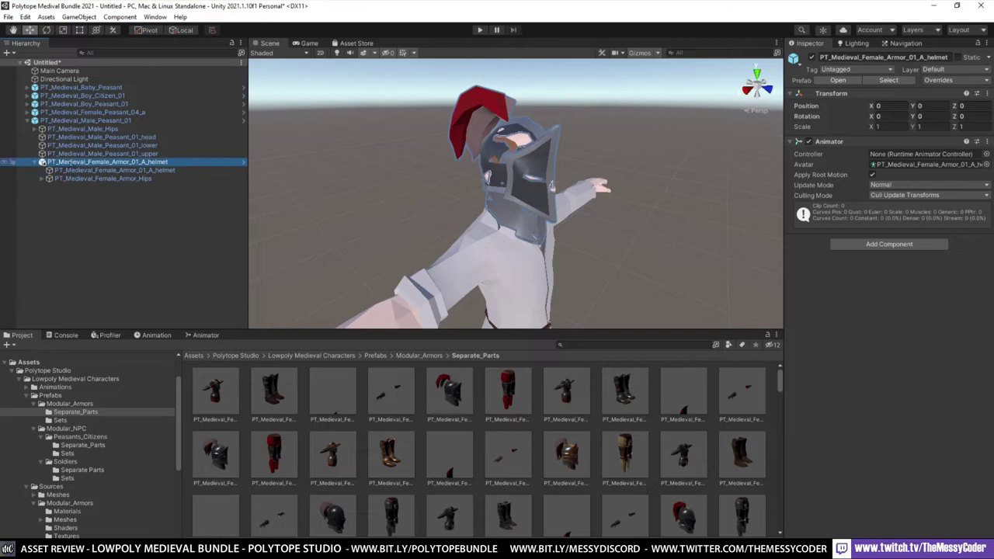
click(91, 137)
click(811, 57)
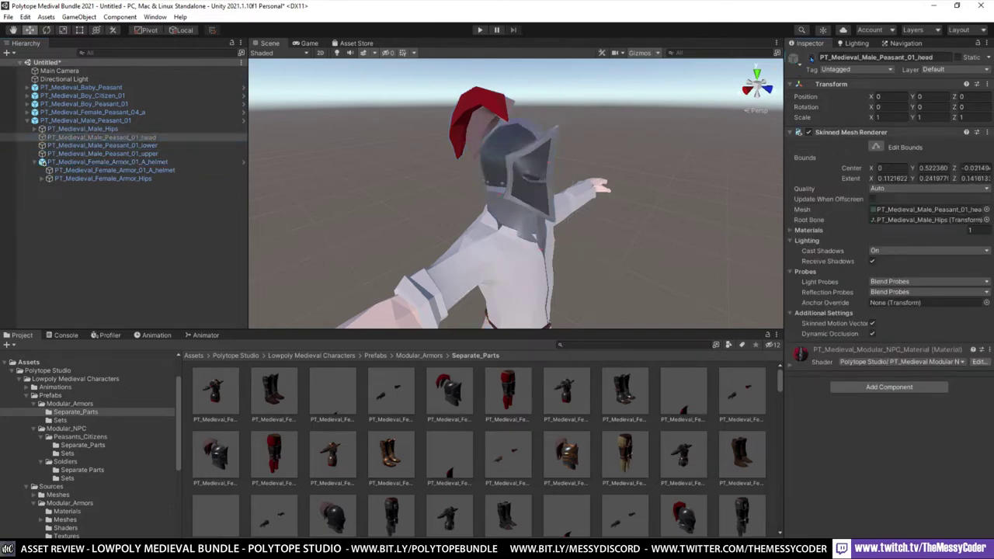
Step: Examine how the A helmet fits on the headless male peasant from the front, side and farther away
middle_drag(518, 208, 501, 182)
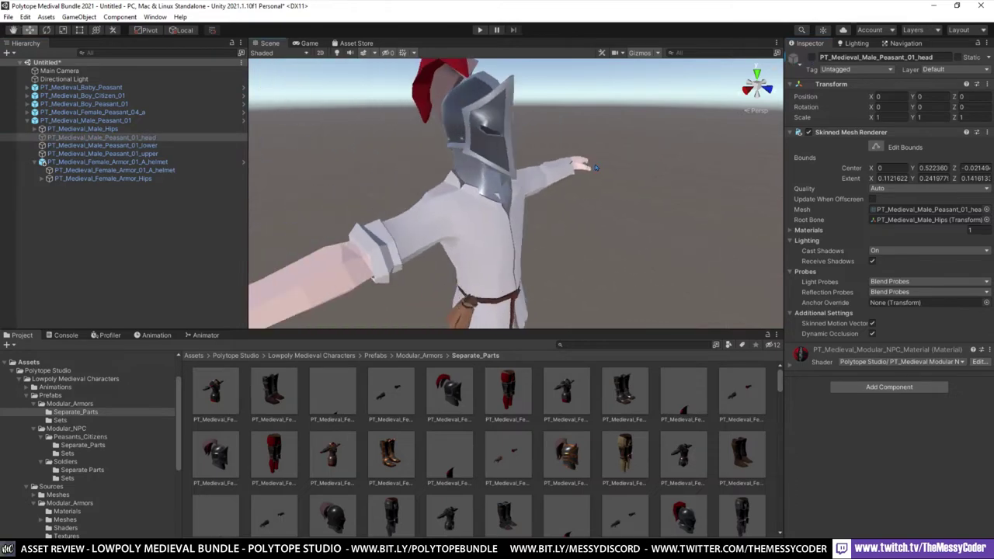
alt+drag(501, 182, 507, 173)
right_drag(507, 173, 381, 165)
key(w)
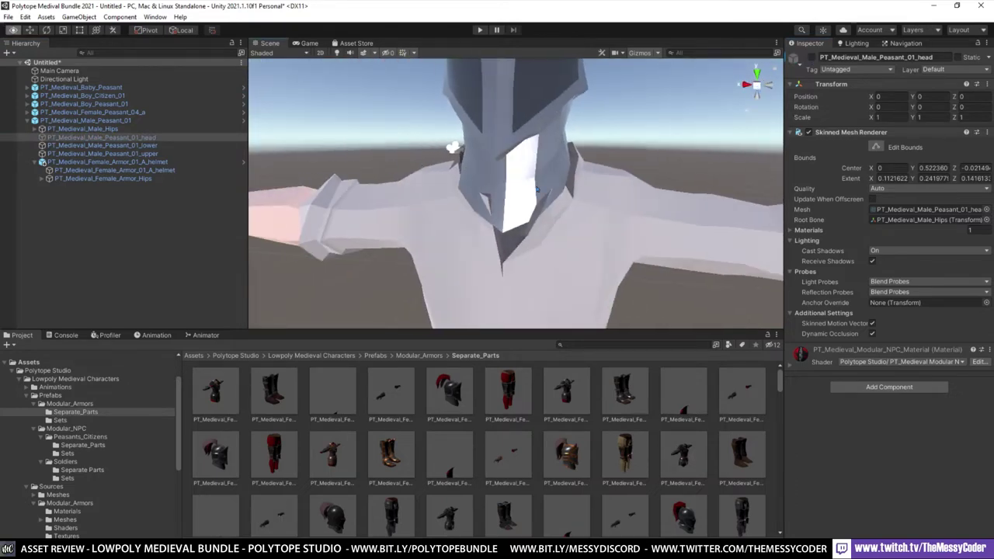
key(w)
right_drag(595, 167, 502, 211)
alt+drag(502, 211, 536, 209)
scroll(536, 209, down, 3)
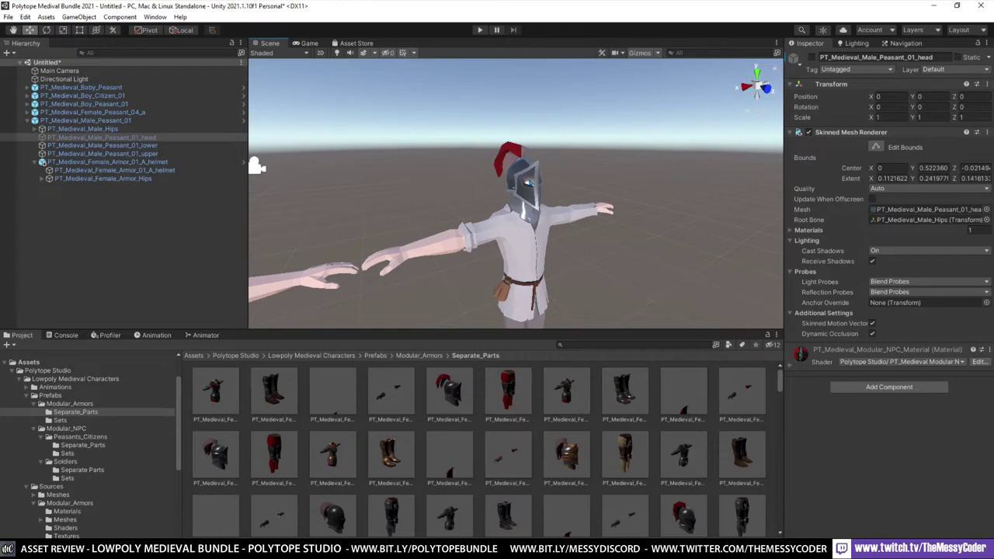
click(528, 181)
click(529, 182)
click(530, 184)
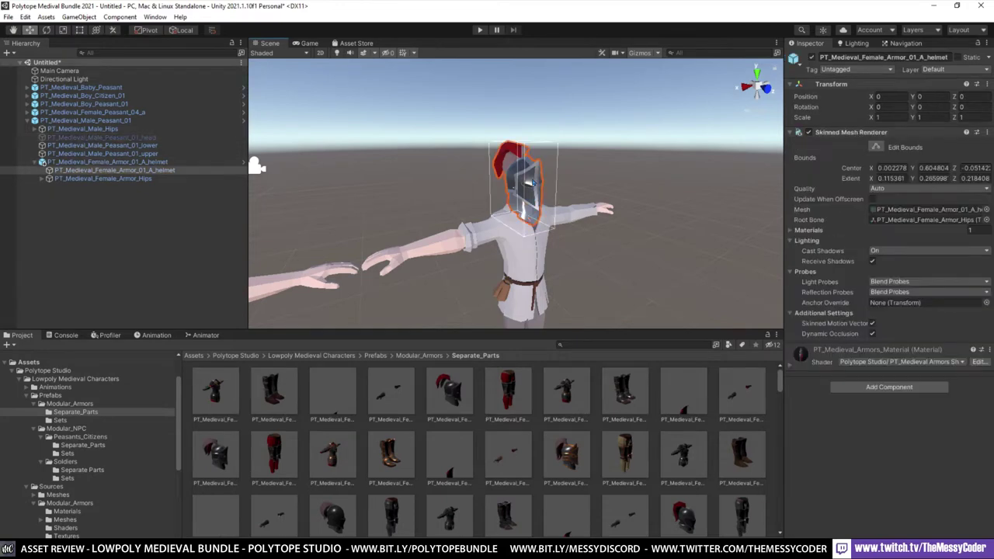
click(531, 185)
click(535, 196)
middle_drag(538, 200, 462, 194)
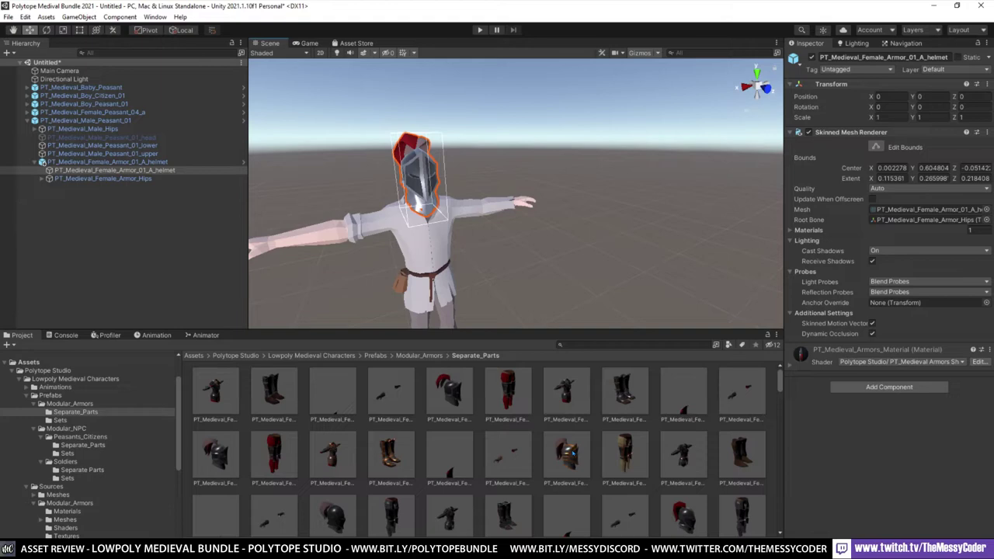
Step: Add PT_Medieval_Female_Armor_01_C_helmet from the modular armor parts to the scene and make it a child of the male peasant
drag(573, 453, 137, 241)
right_drag(318, 173, 450, 194)
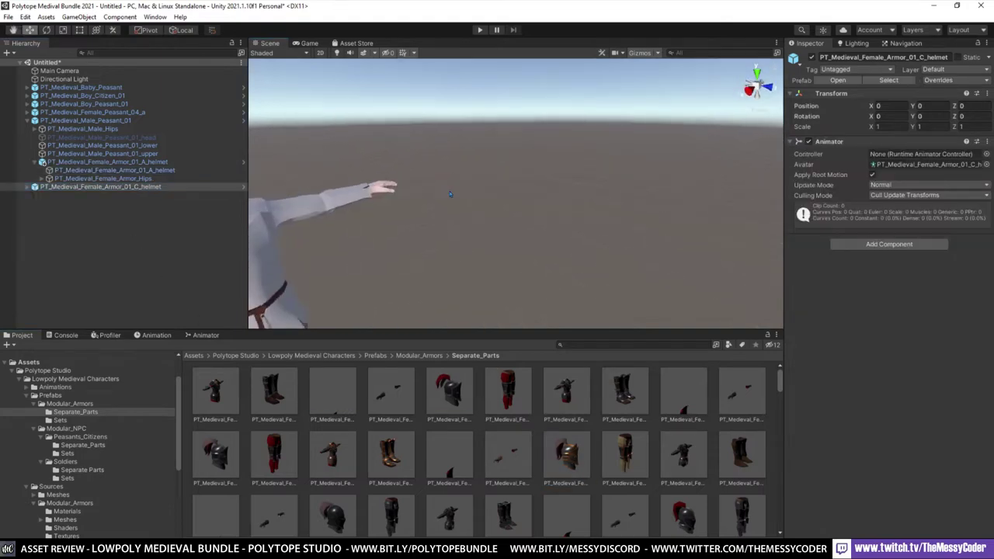
alt+drag(450, 194, 560, 207)
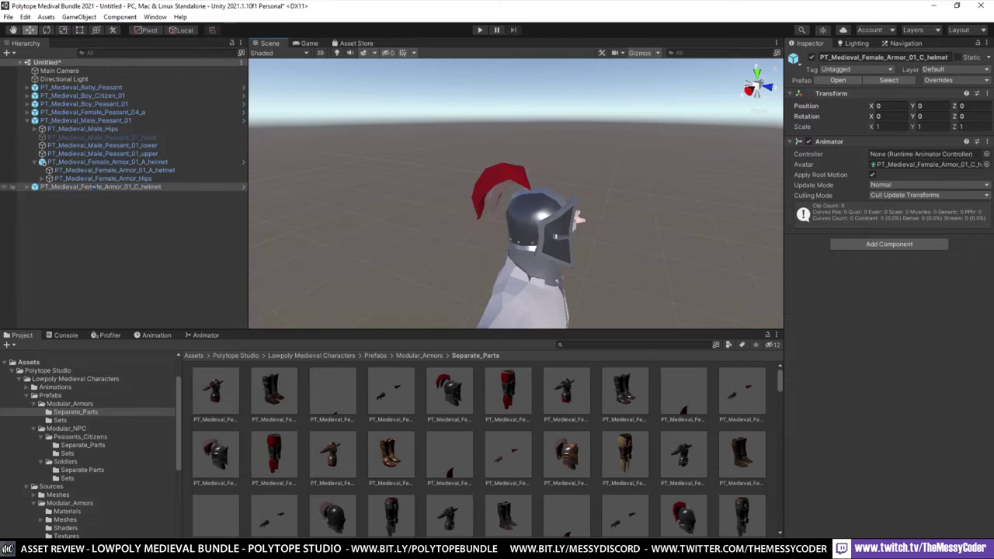
drag(93, 187, 78, 122)
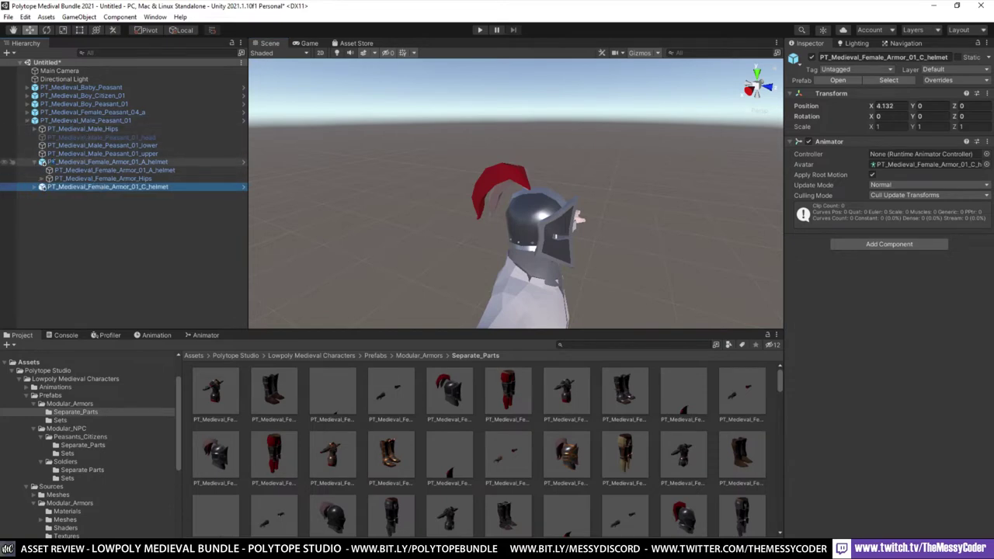
Step: Deactivate the A helmet and reset the C helmet's position to 0, 0, 0
click(101, 161)
click(810, 57)
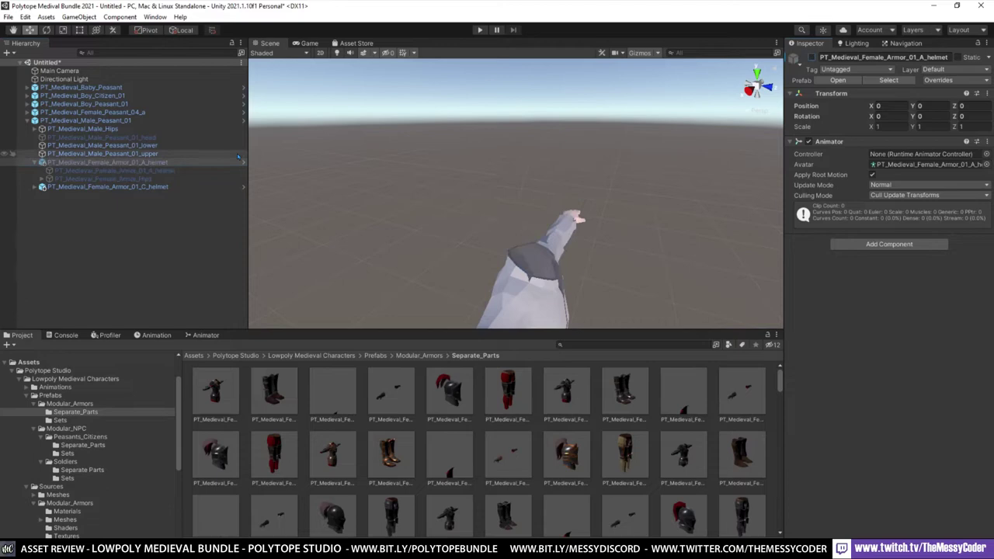
click(155, 187)
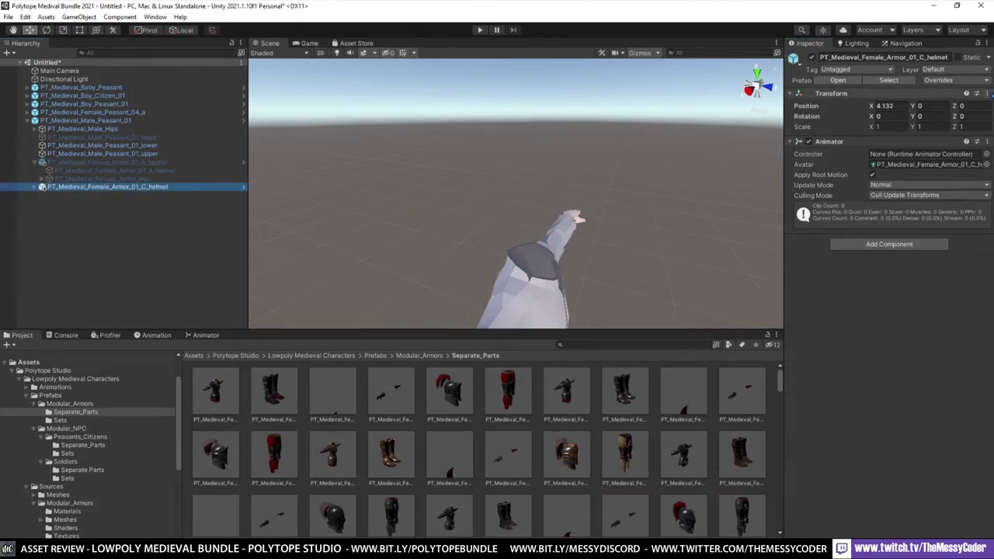
click(987, 93)
click(977, 108)
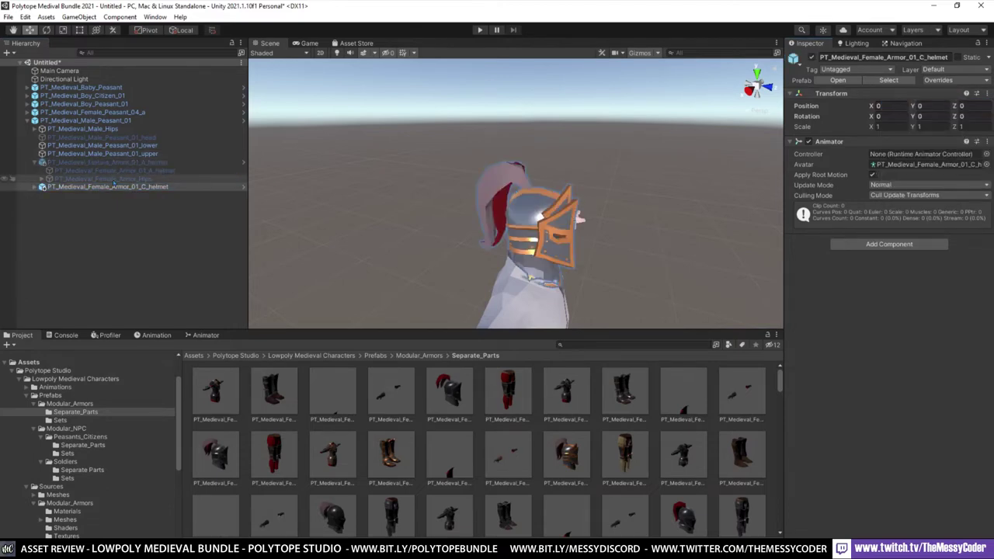
Step: Examine the C helmet on the male peasant from several angles and close up around the visor
middle_drag(559, 240, 469, 178)
right_drag(468, 178, 383, 177)
click(150, 240)
middle_drag(582, 185, 450, 201)
right_drag(508, 208, 391, 199)
alt+drag(392, 200, 561, 200)
right_drag(561, 200, 698, 200)
middle_drag(466, 194, 474, 227)
scroll(474, 227, up, 8)
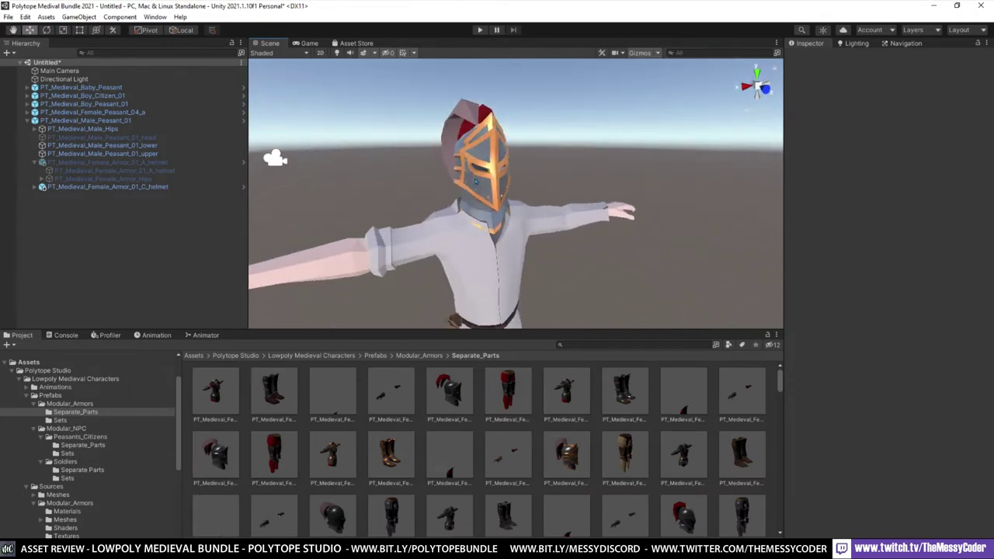
alt+drag(470, 184, 509, 225)
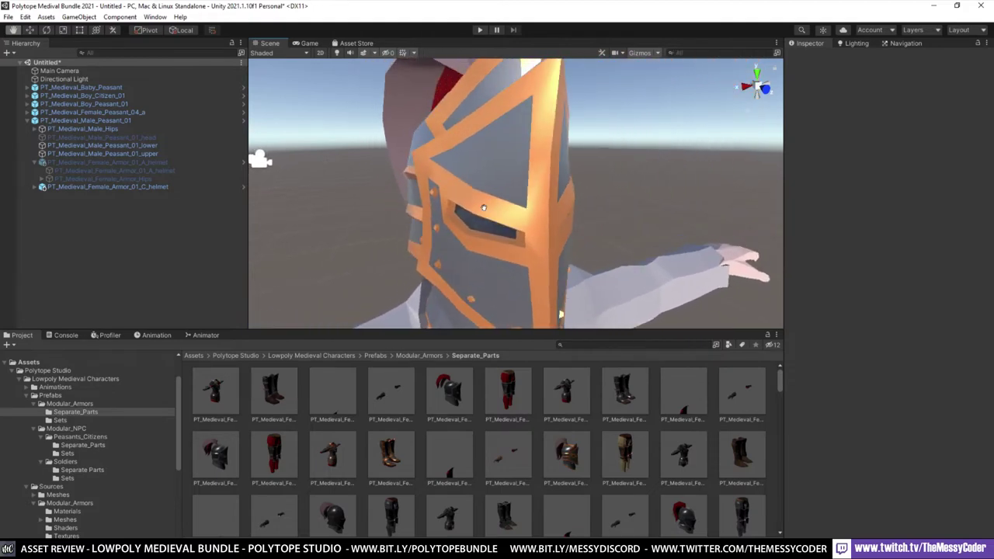
Step: Reactivate PT_Medieval_Male_Peasant_01_head and check its fit inside the C helmet from several angles
click(85, 138)
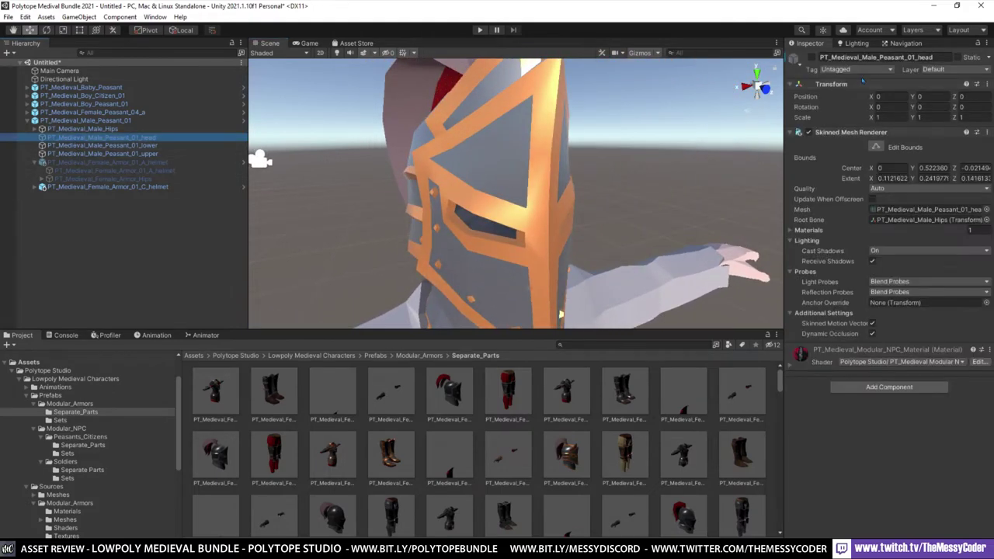
click(812, 57)
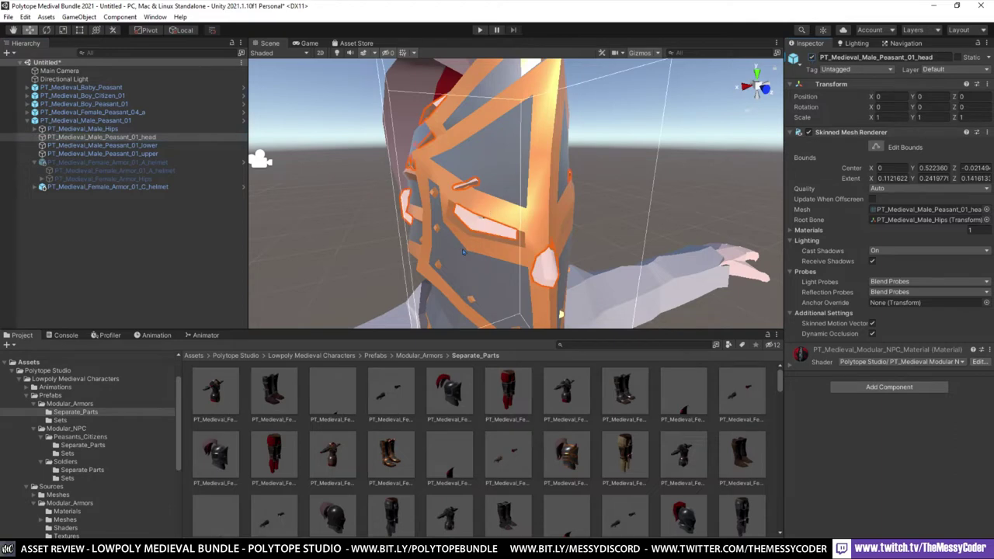
scroll(464, 250, down, 3)
alt+drag(464, 250, 508, 242)
mouse_move(509, 242)
middle_down()
mouse_move(601, 235)
mouse_move(631, 208)
mouse_move(518, 234)
middle_up()
alt+right_drag(519, 233, 522, 240)
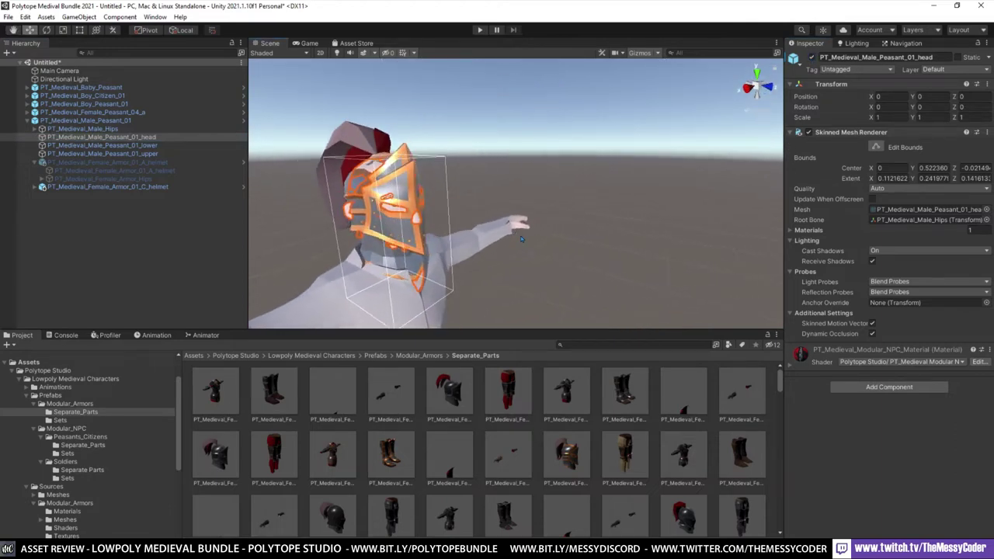
key(r)
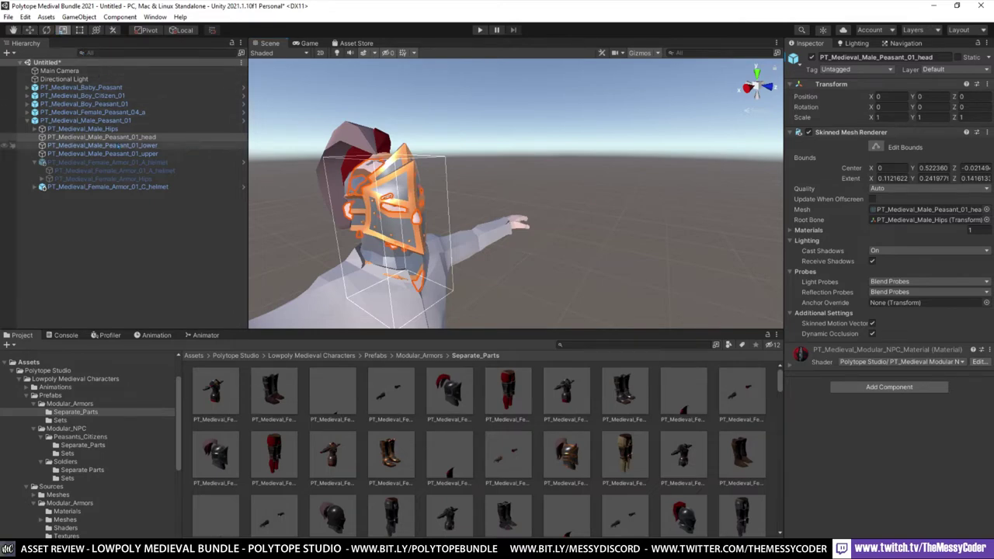
alt+drag(543, 166, 455, 183)
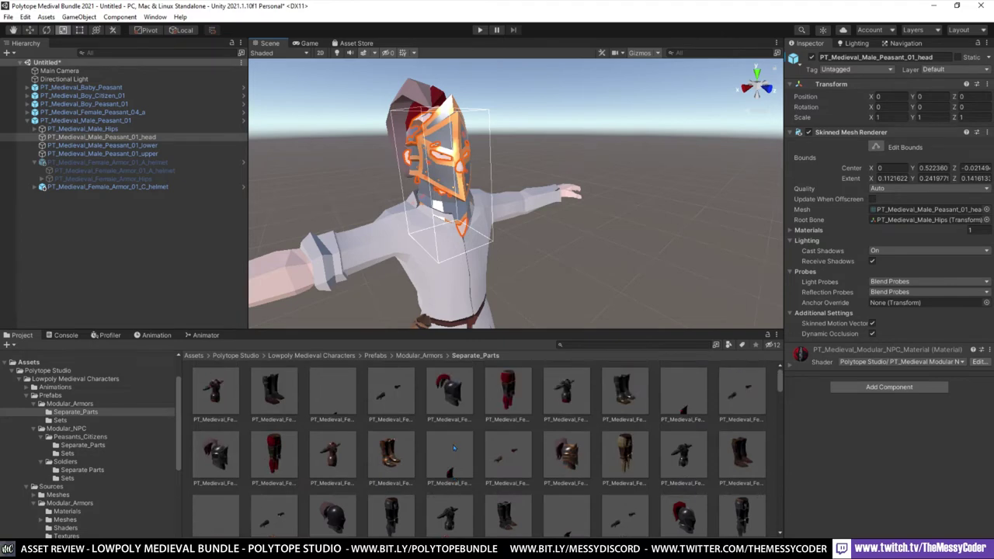
right_drag(535, 194, 435, 183)
click(86, 271)
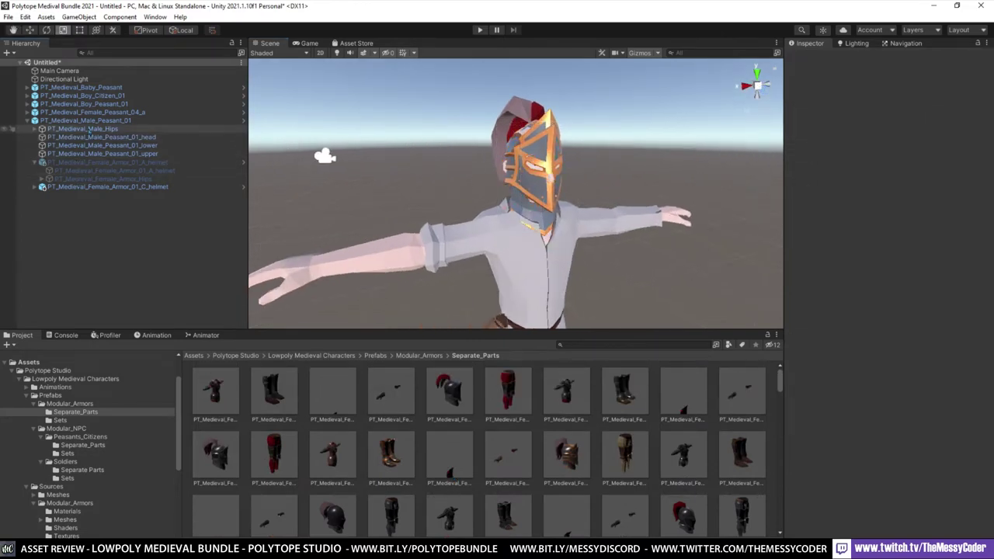
Step: Delete PT_Medieval_Male_Peasant_01 together with its attached helmets from the scene
click(85, 121)
right_click(89, 122)
click(114, 198)
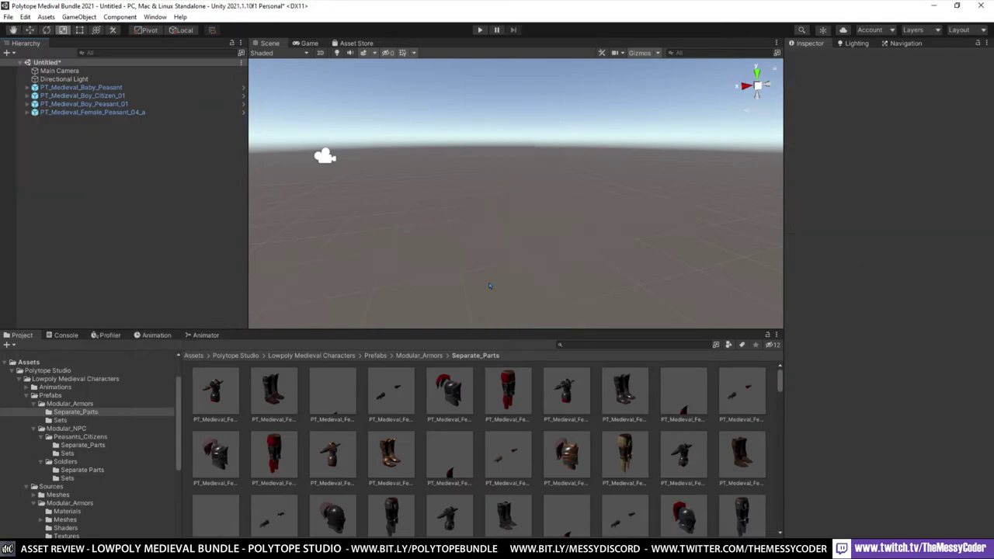
scroll(151, 445, down, 5)
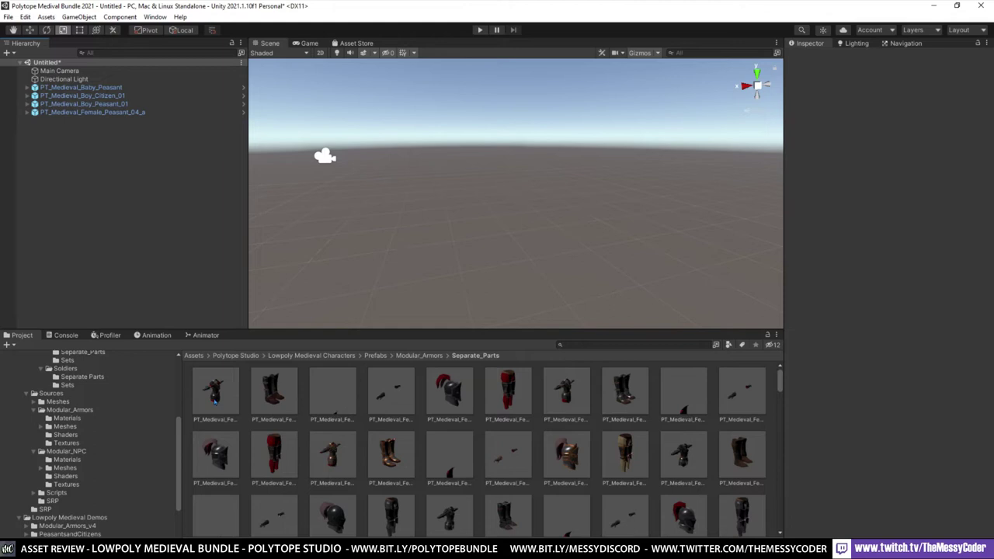
scroll(101, 451, down, 2)
scroll(76, 448, down, 2)
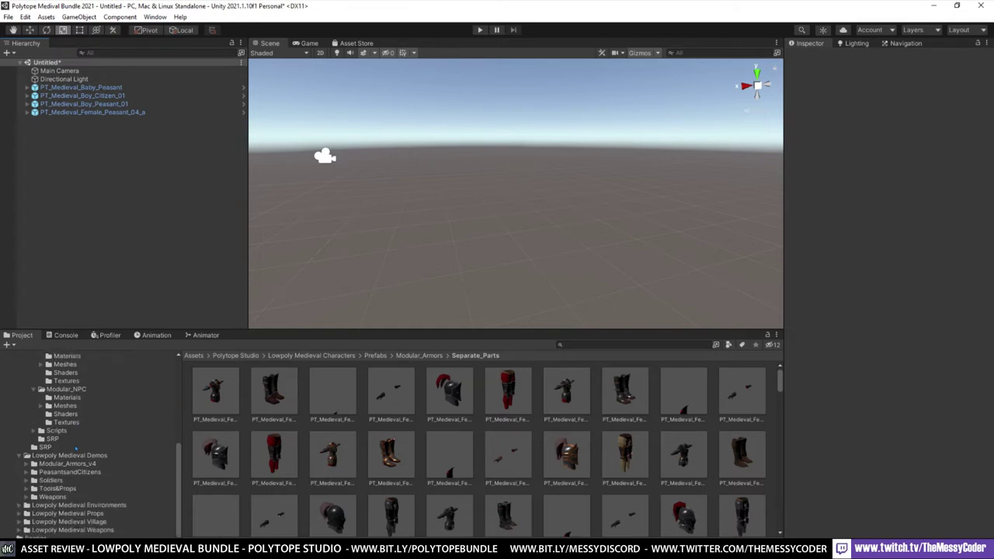
scroll(76, 449, down, 1)
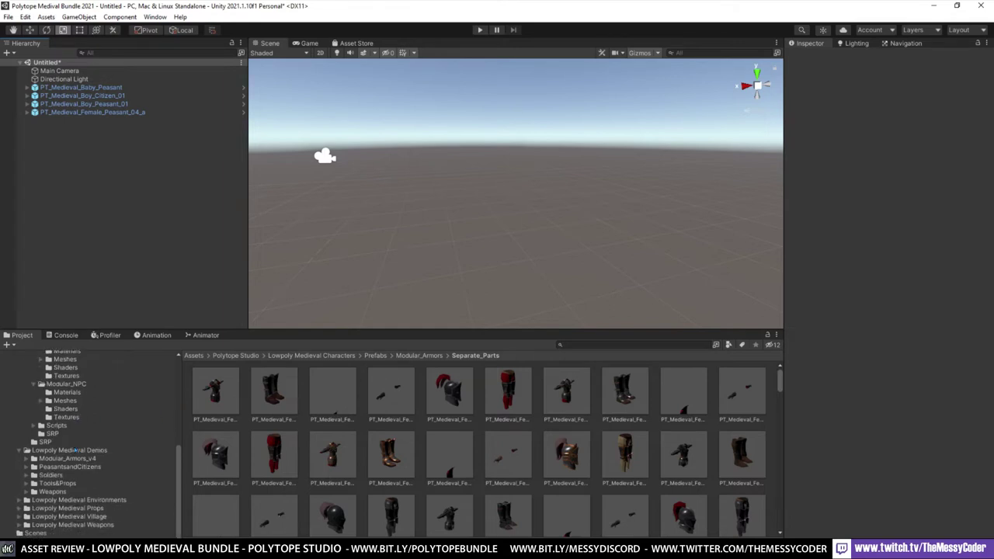
Step: Bring PT_Medieval_Female_Peasant_04_a into view, expand her child parts and examine her at an angle
middle_drag(422, 201, 625, 191)
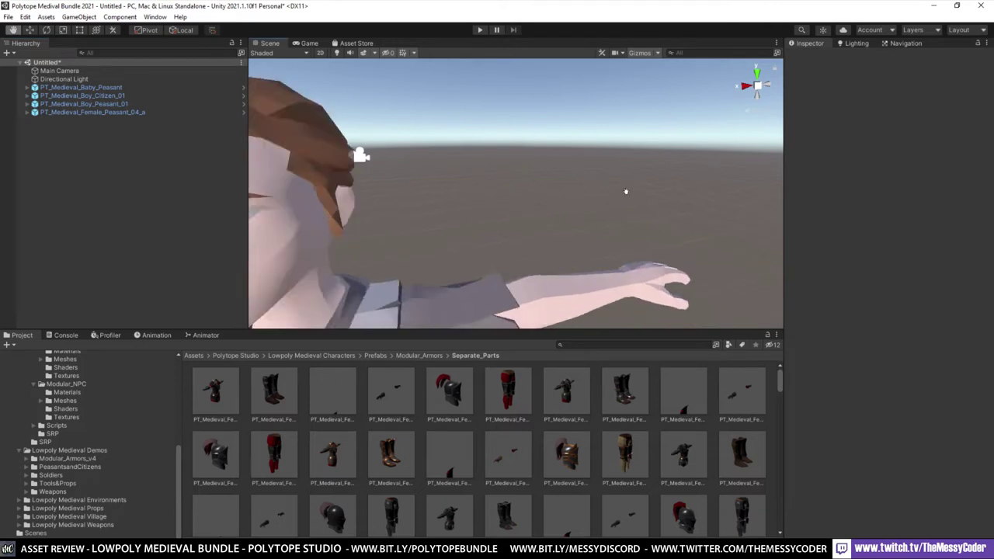
scroll(563, 201, down, 3)
middle_drag(404, 233, 508, 205)
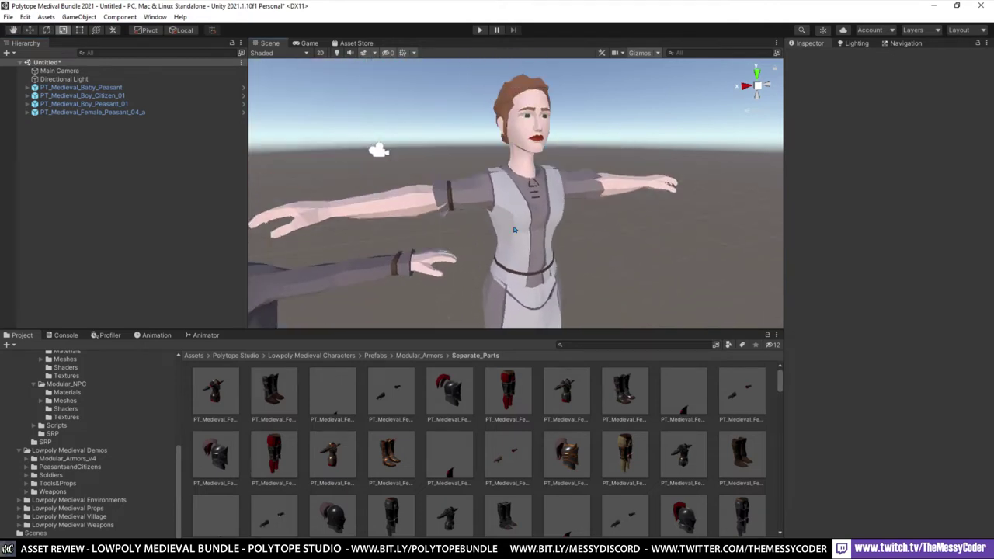
click(513, 230)
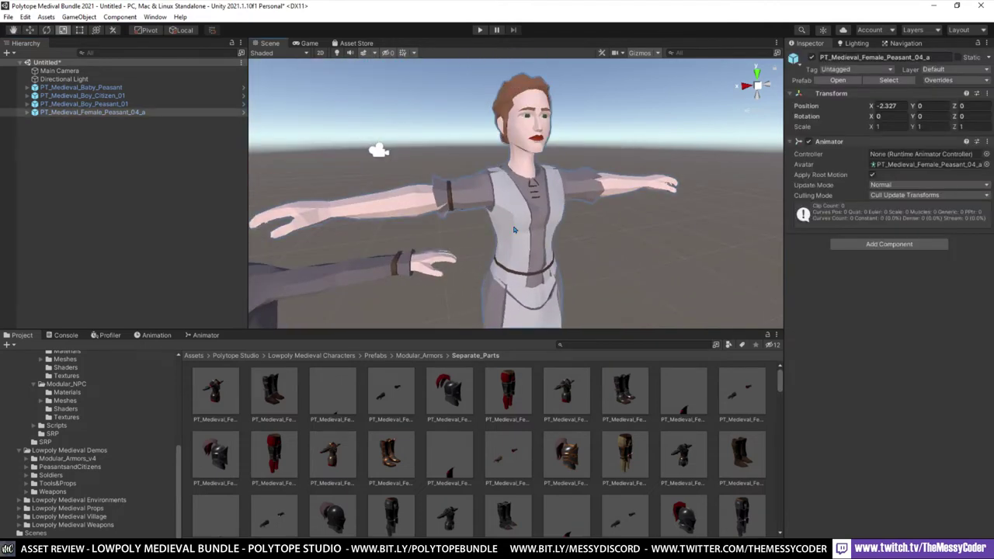
click(27, 113)
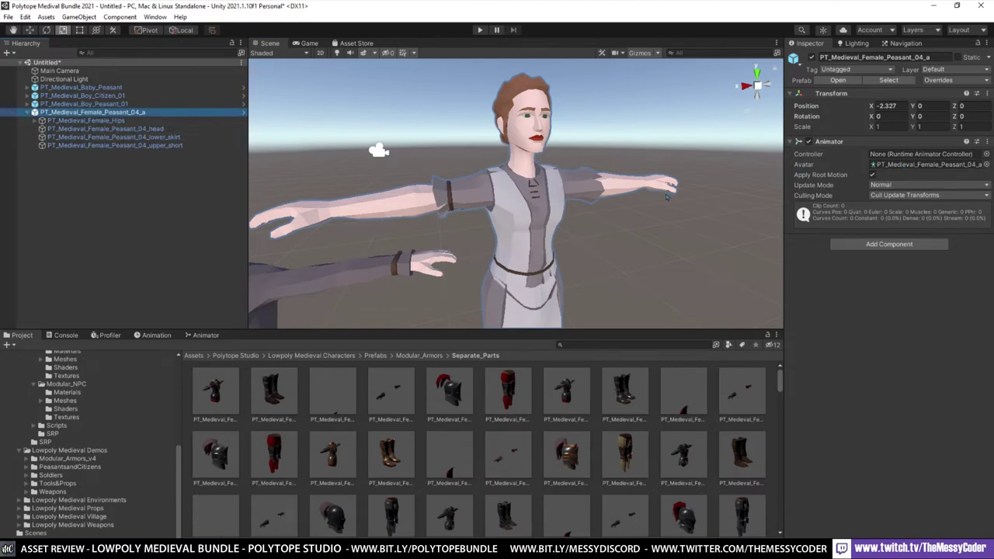
alt+drag(666, 197, 496, 218)
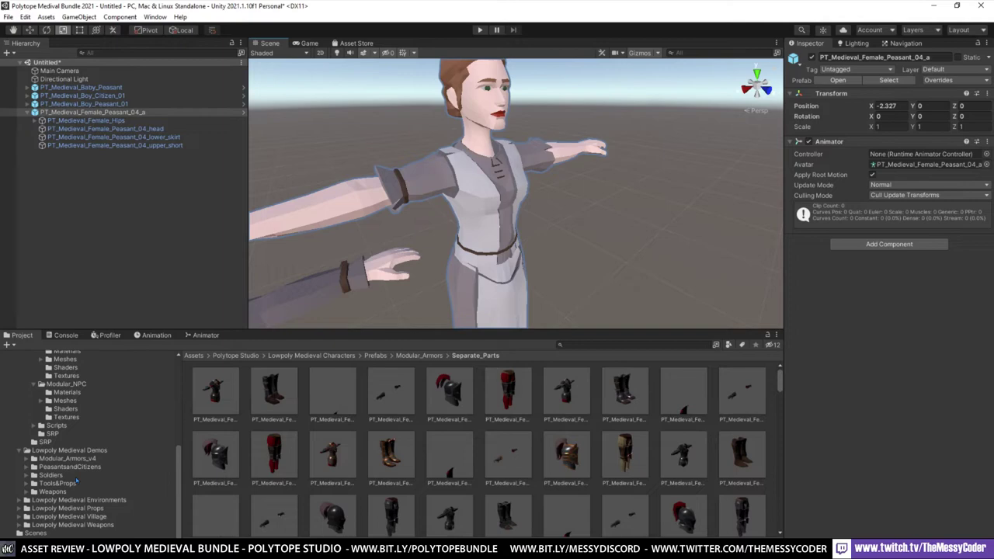
Step: Stop playing the Medieval Weapons Diorama scene and expand the diorama's Weapons group to list its objects
scroll(65, 467, up, 10)
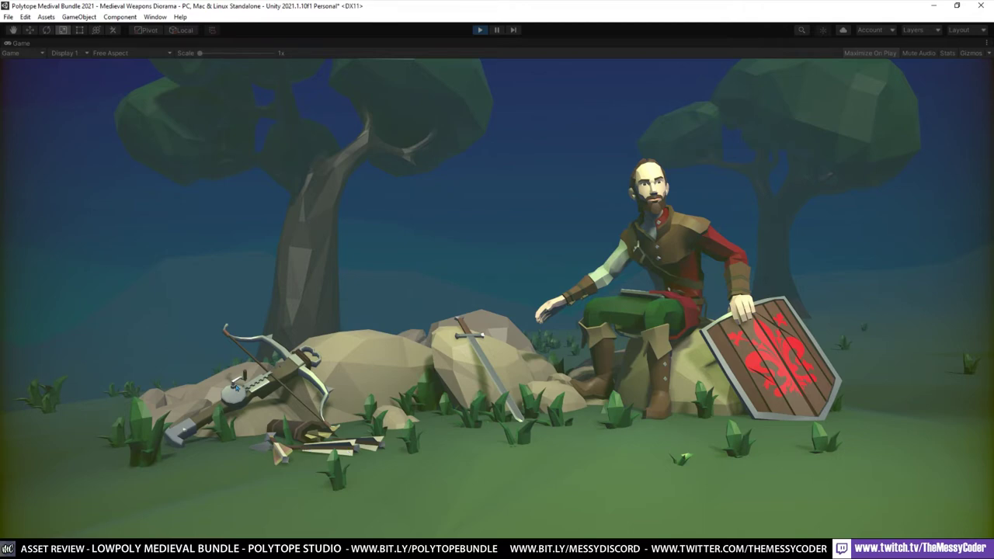
key(ctrl+p)
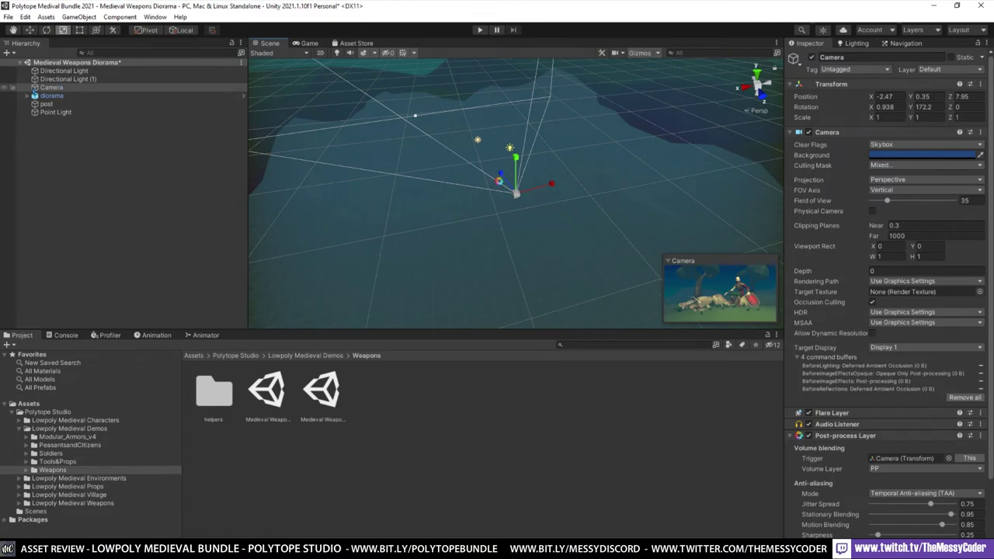
click(27, 96)
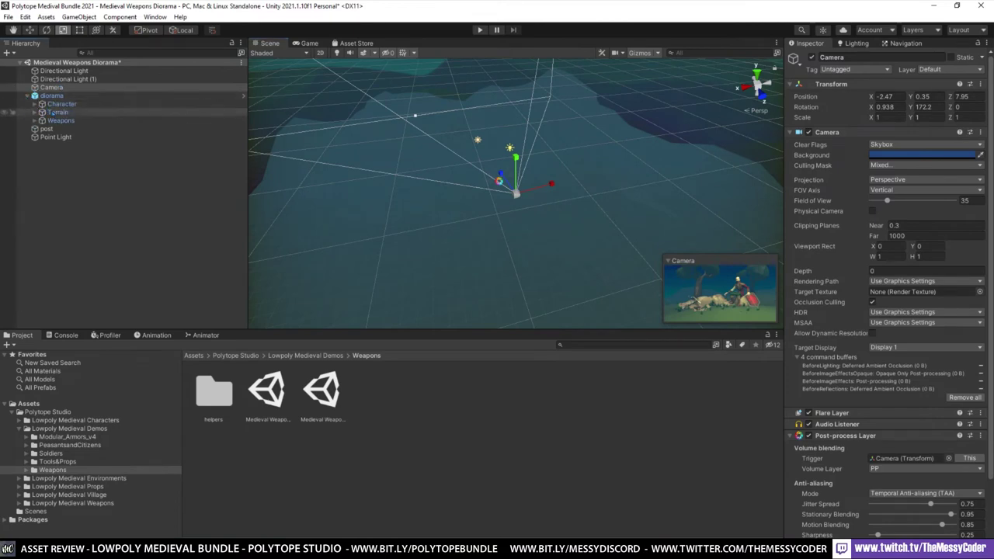
click(56, 121)
click(42, 120)
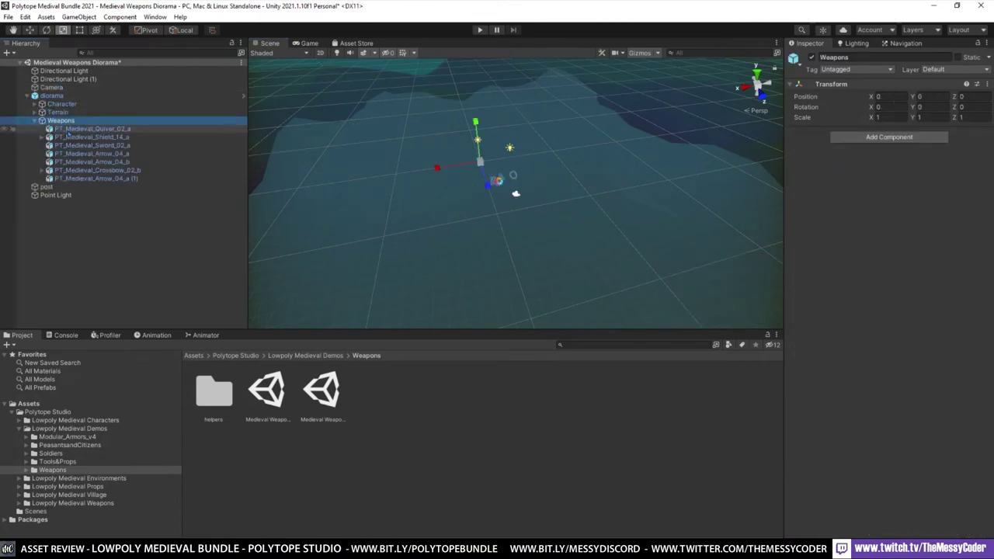
Step: Bring PT_Medieval_Crossbow_02_b into view at an angle and expand PT_Medieval_Crossbow_02_anim in the Lowpoly Medieval Weapons Animations folder
double_click(88, 170)
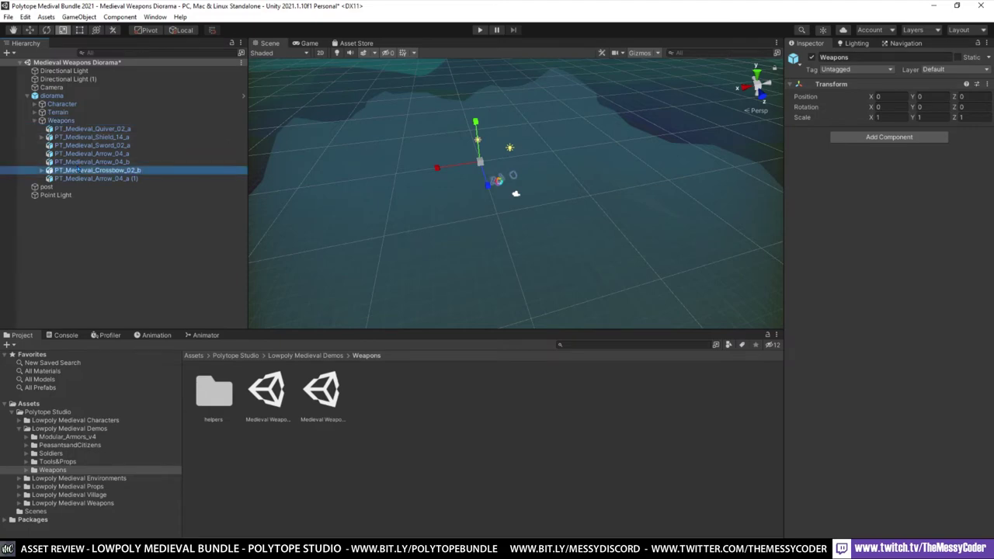
alt+drag(508, 215, 528, 209)
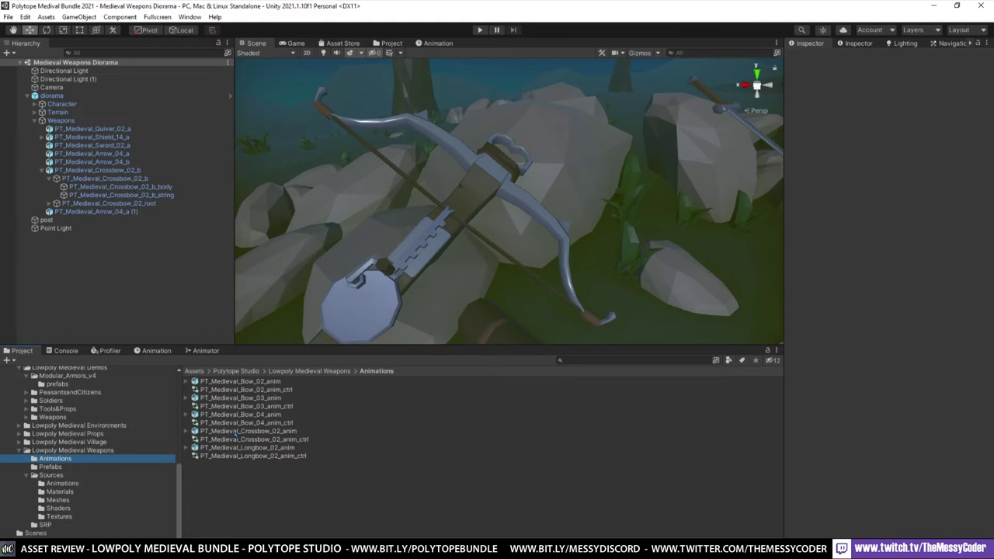
click(235, 432)
click(195, 432)
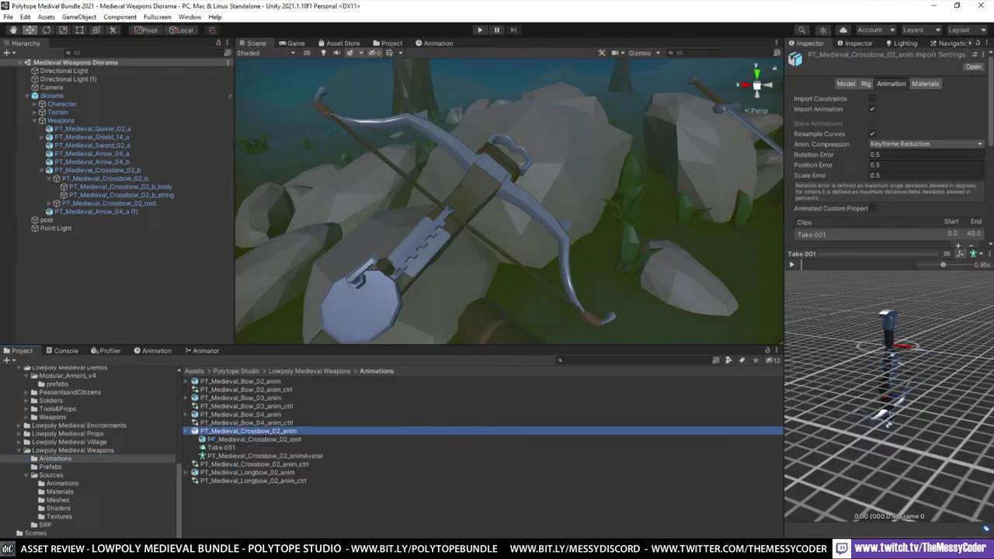
Step: Enlarge the preview of the crossbow's Take 001 clip, turn the crossbow to a frontal angle, and play and stop the animation
click(216, 448)
drag(882, 254, 868, 165)
drag(781, 271, 470, 271)
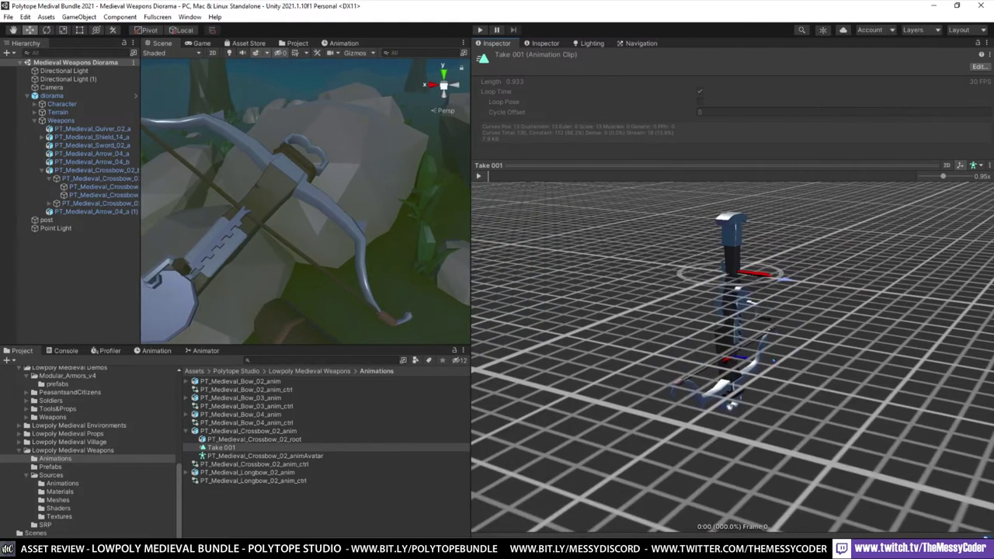
drag(638, 264, 565, 224)
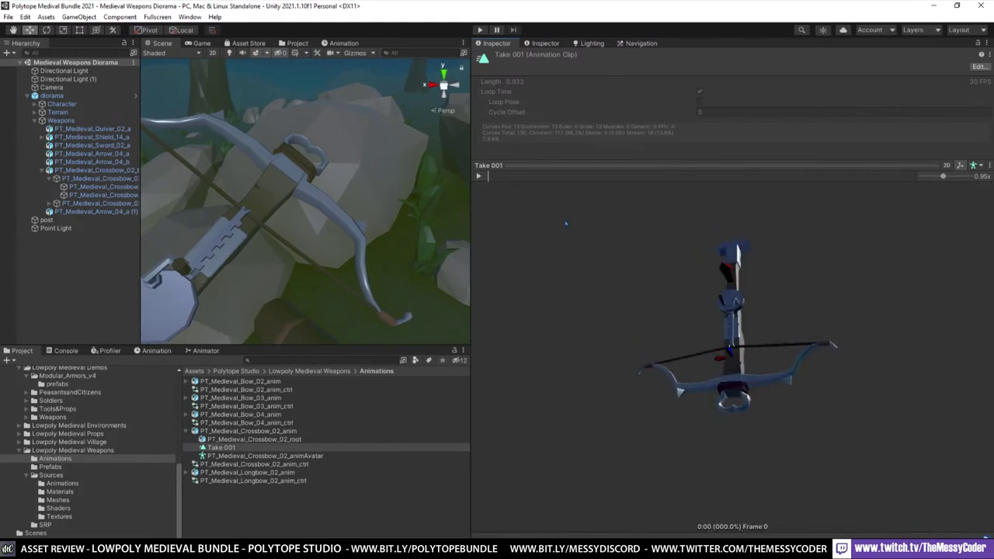
click(478, 176)
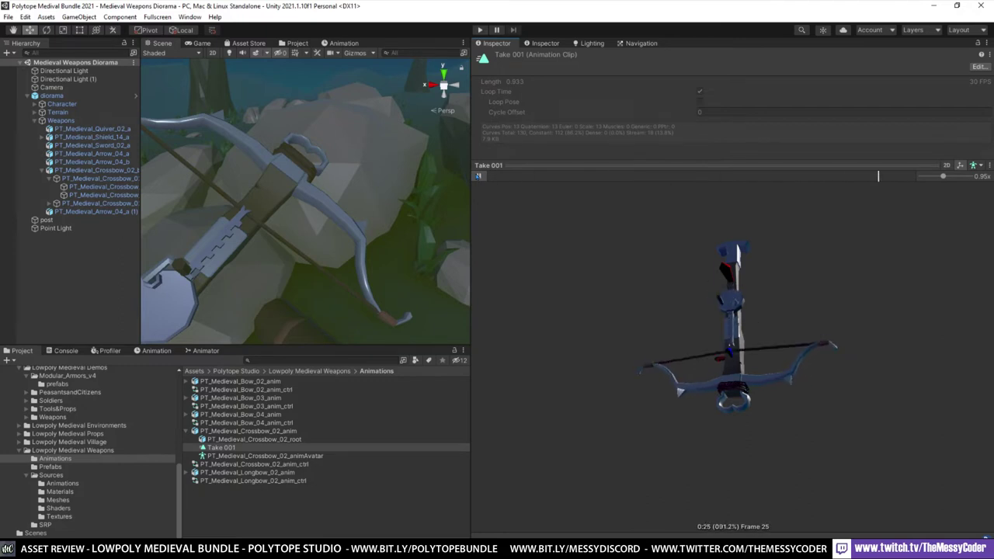
click(479, 176)
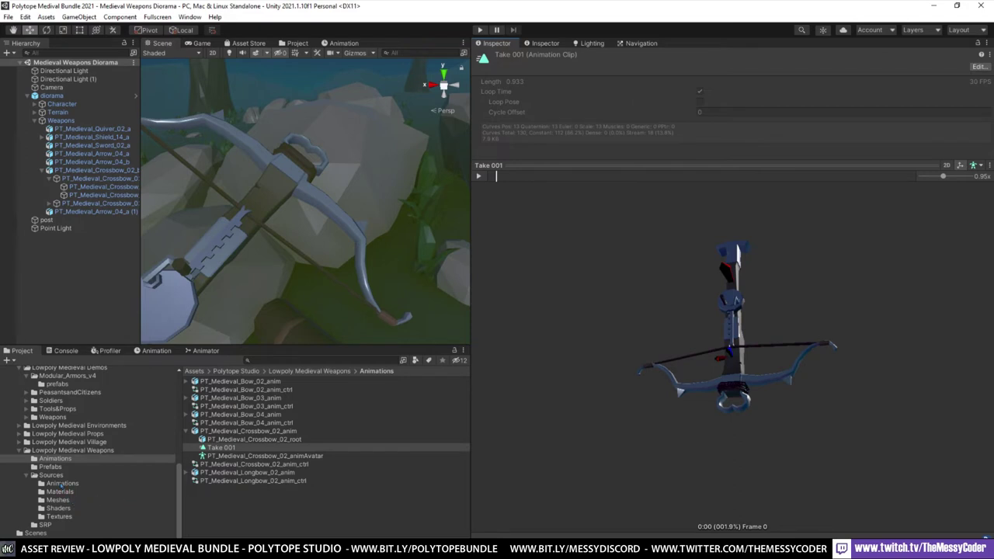
Step: Find PT_Medieval_Crossbow_01_a in the Lowpoly Medieval Weapons Prefabs folder and turn its preview to examine it
click(50, 467)
scroll(250, 472, down, 5)
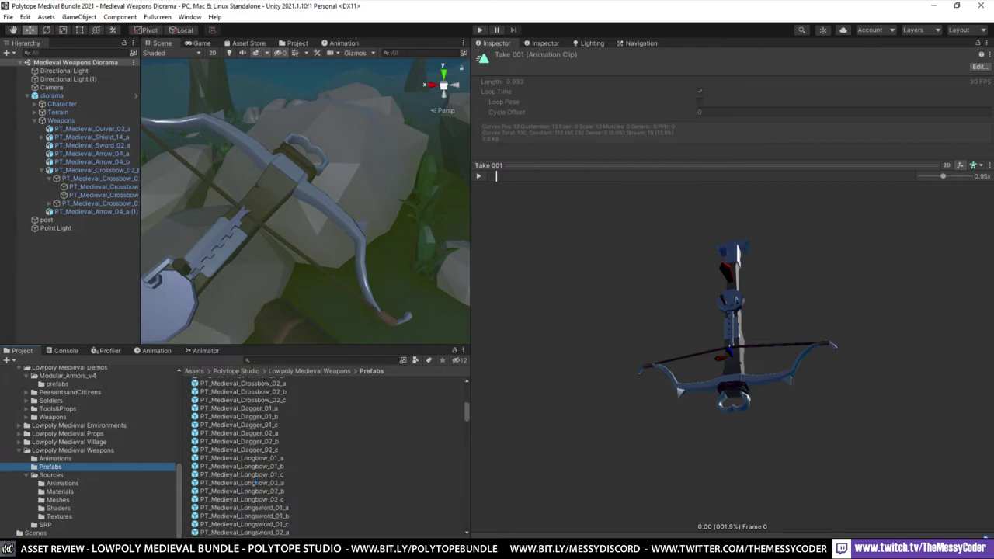
scroll(255, 477, up, 3)
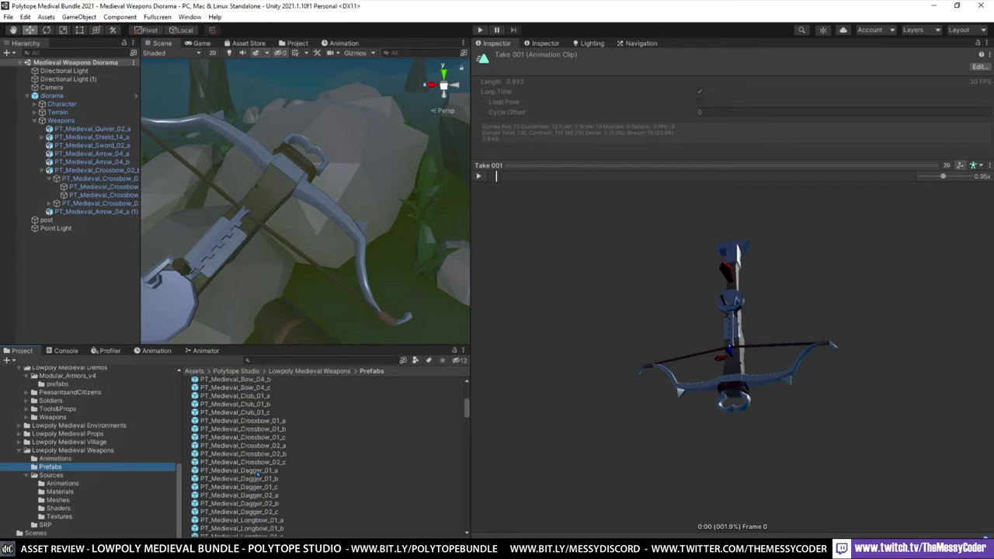
click(261, 423)
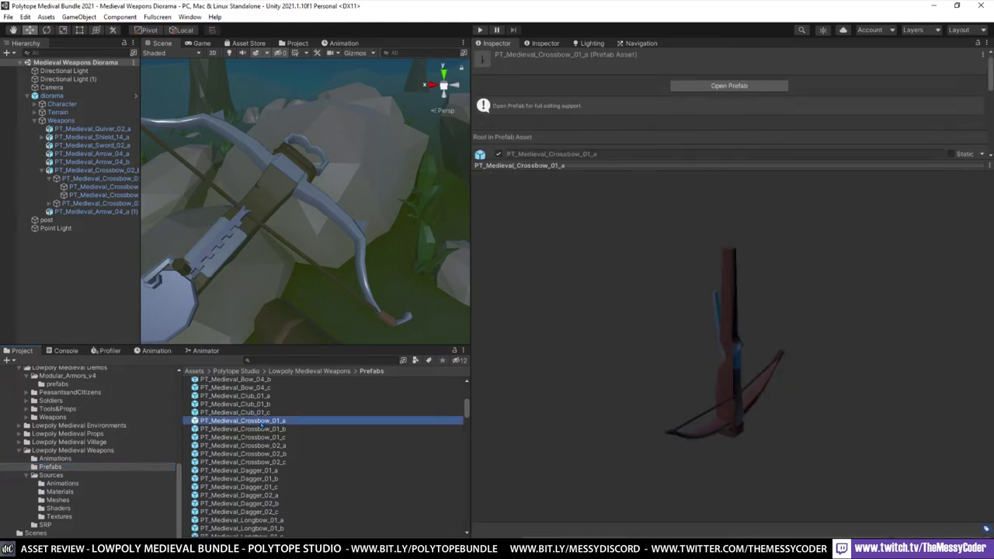
drag(709, 427, 686, 351)
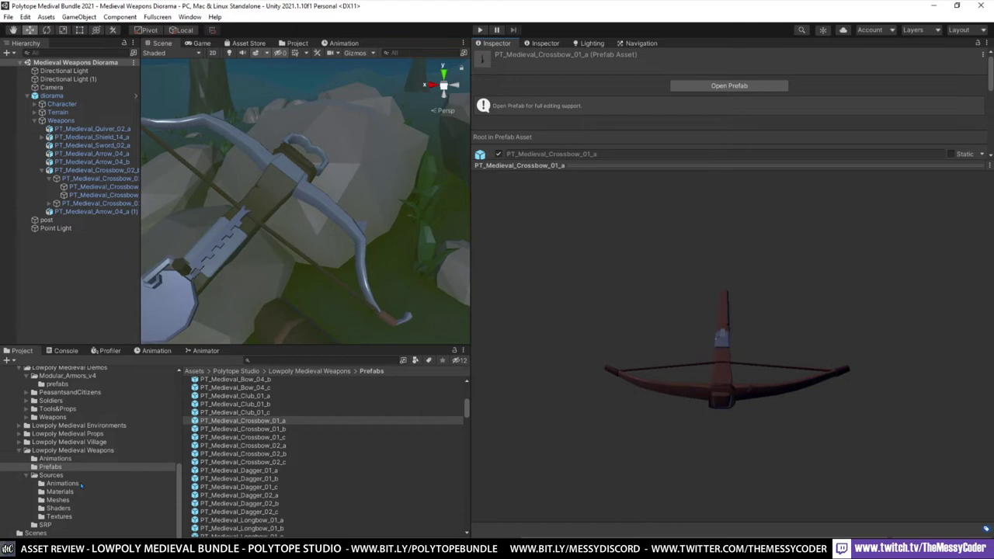
Step: Show PT_Medieval_Crossbow_01_anim from the Sources Animations folder and lock the Inspector on it
click(61, 483)
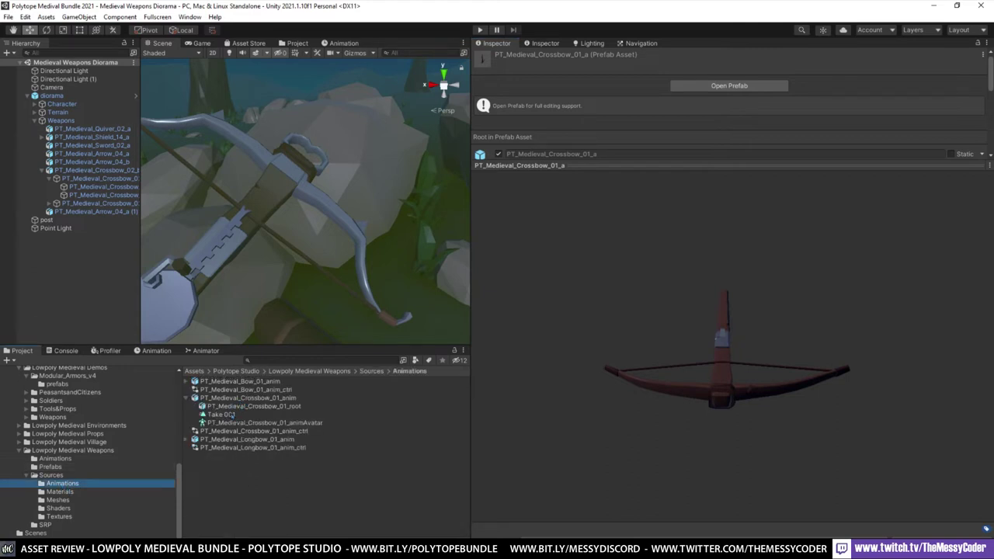
click(232, 398)
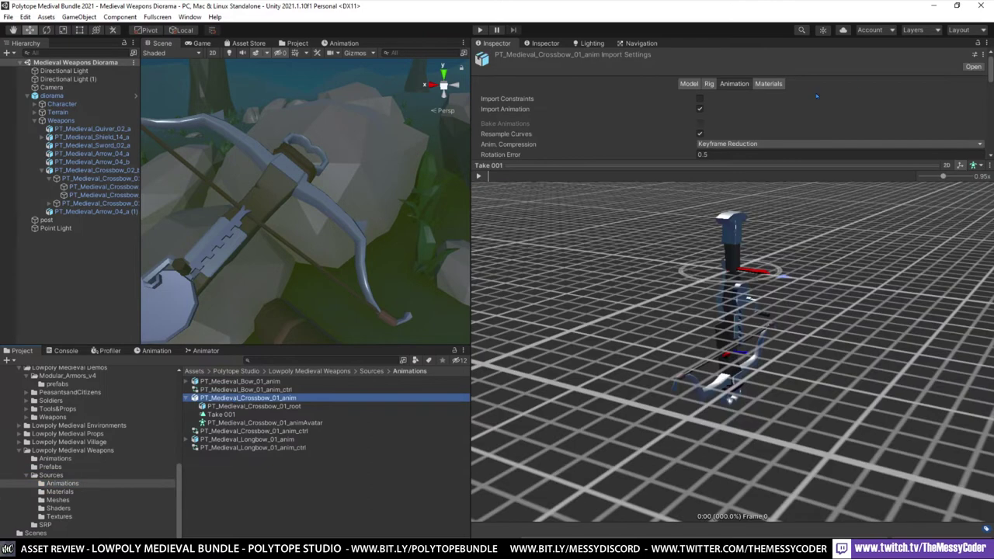
click(976, 43)
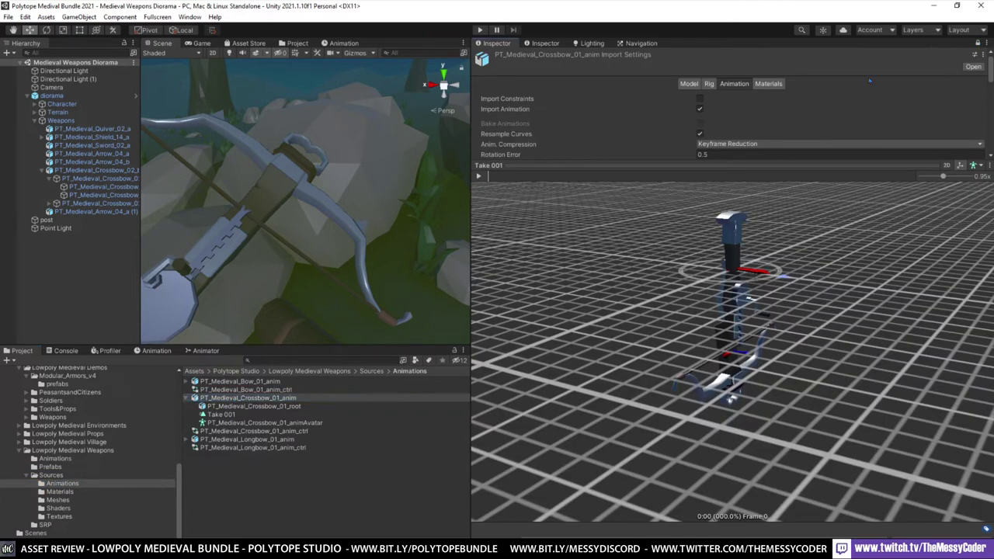
Step: Use a Crossbow_01 prefab as the preview model for PT_Medieval_Crossbow_01_anim, turn it and play the animation
click(49, 466)
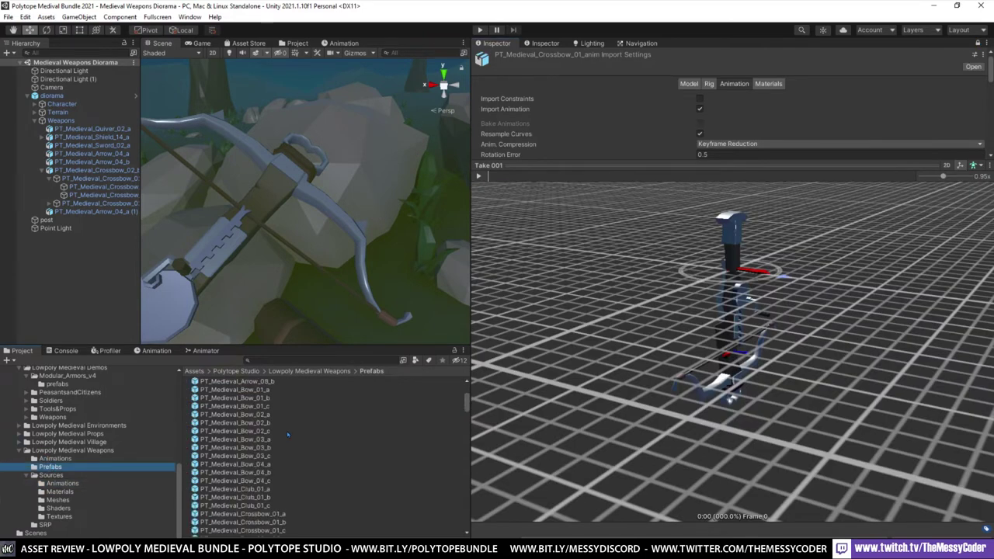
scroll(255, 446, down, 3)
scroll(281, 445, up, 5)
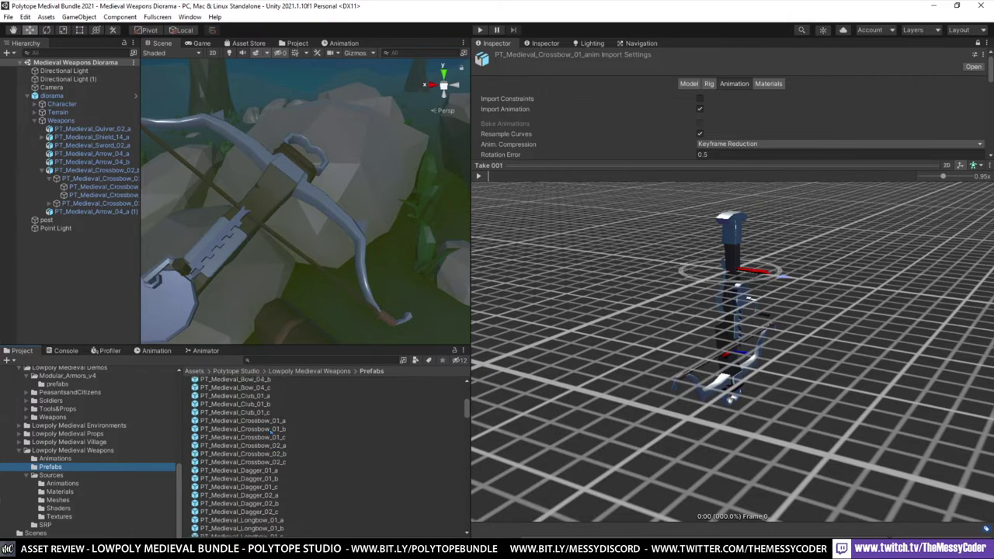
drag(738, 334, 762, 362)
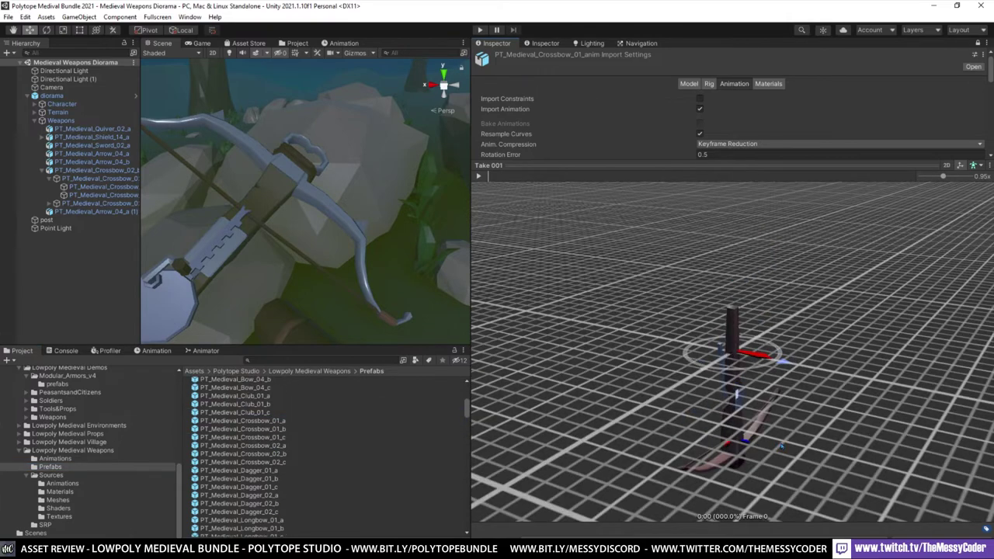
drag(781, 446, 543, 217)
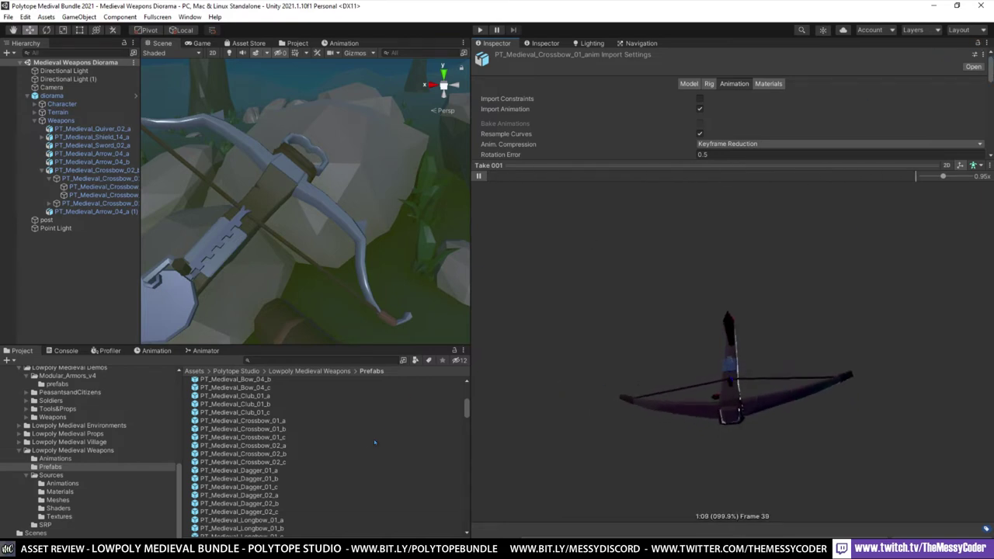
Step: Preview the PT_Medieval_Bow_04_c prefab and show PT_Medieval_Bow_04_anim from the weapons Animations folder
scroll(281, 473, up, 3)
click(237, 441)
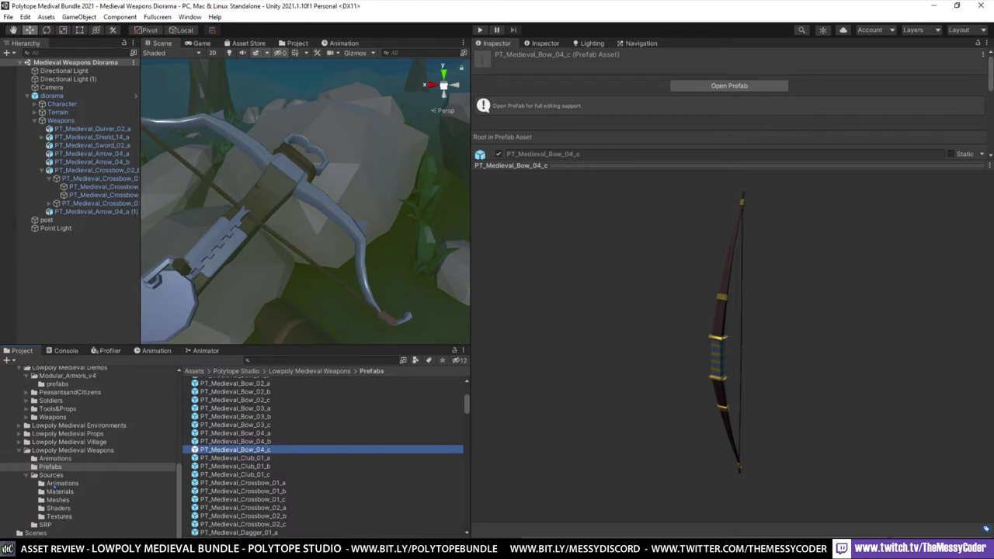
click(48, 460)
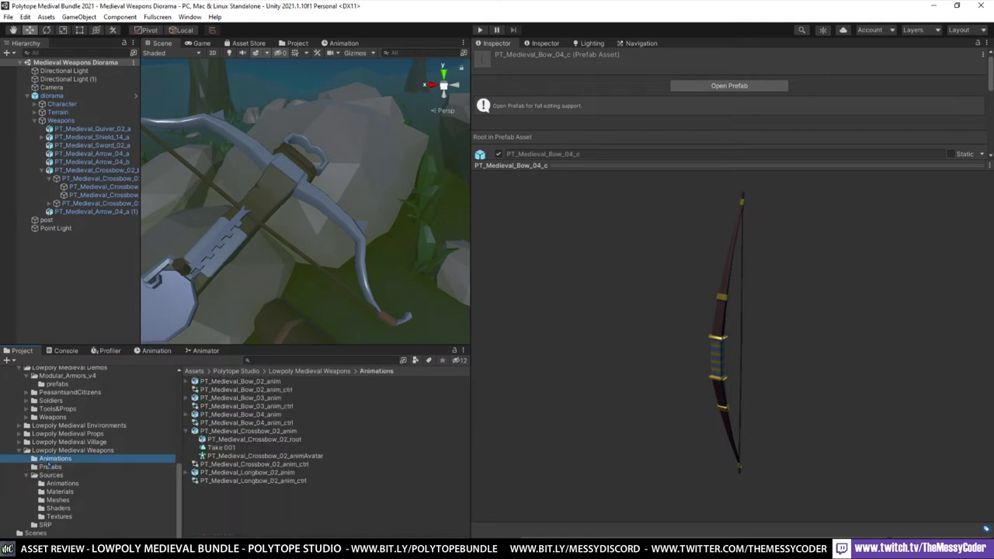
click(234, 415)
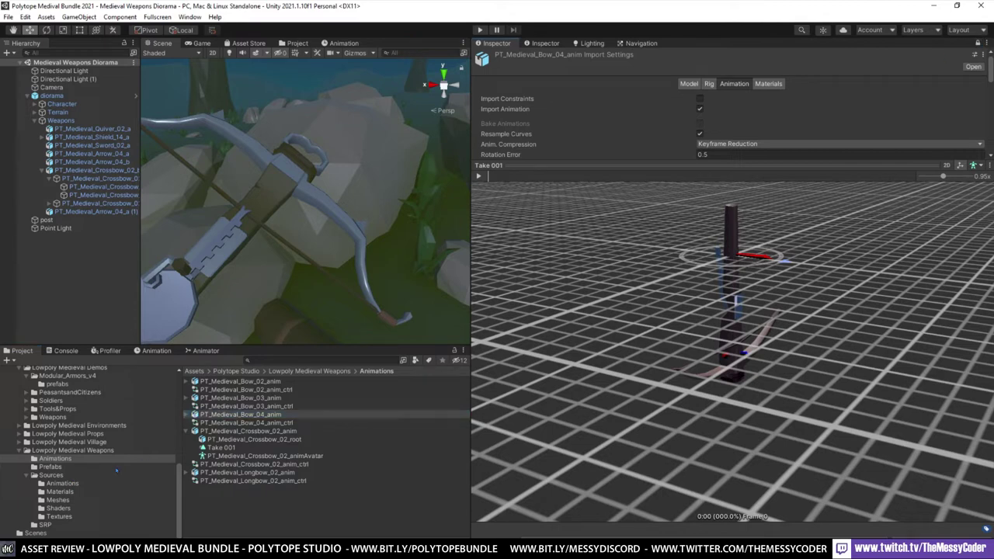
Step: Use the PT_Medieval_Bow_04_c prefab as the preview model for PT_Medieval_Bow_04_anim and examine the playing animation from several angles
click(50, 467)
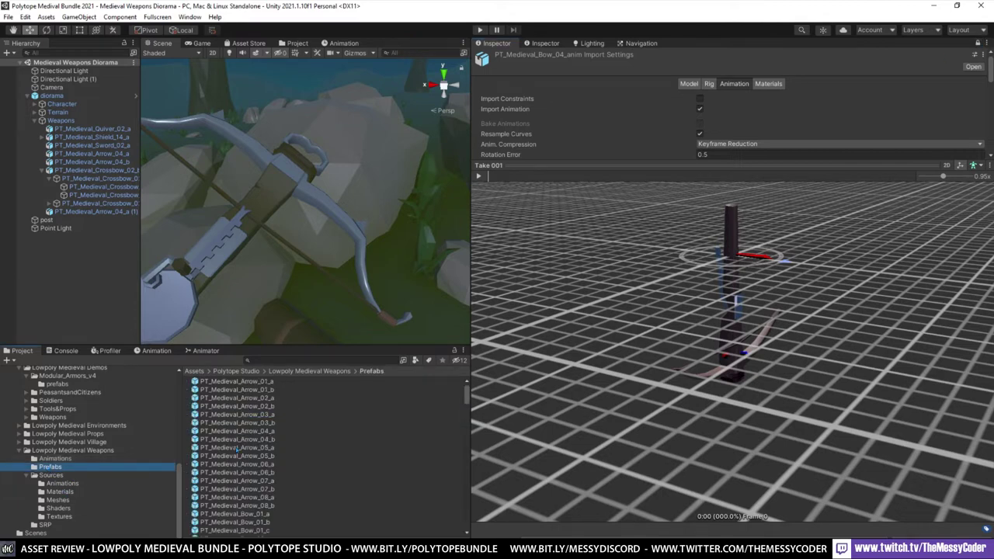
scroll(243, 481, down, 3)
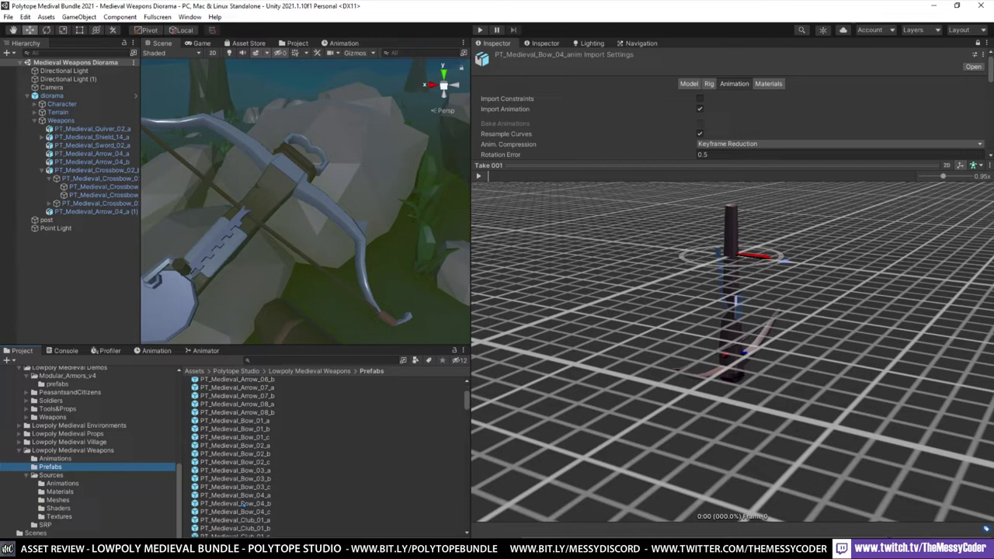
drag(243, 512, 762, 317)
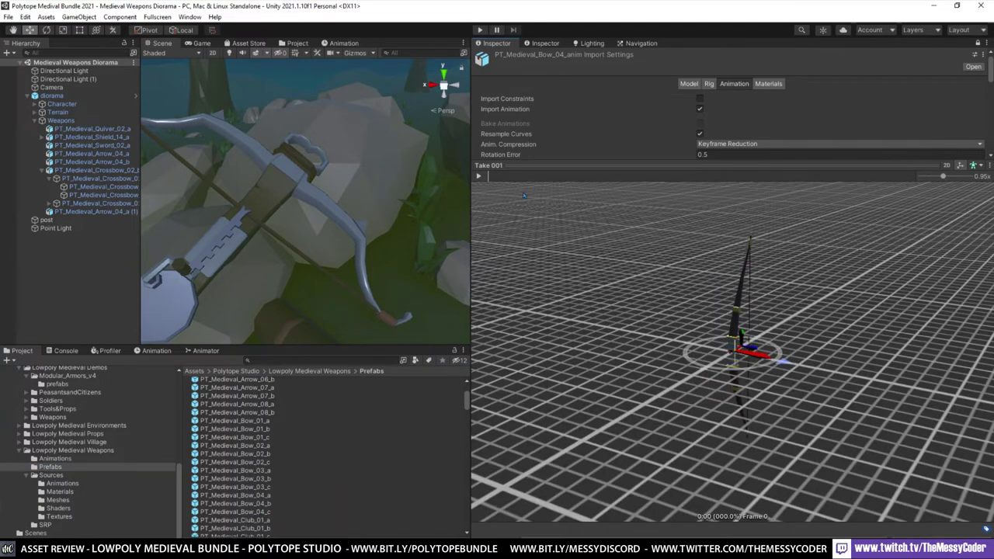
drag(640, 264, 657, 276)
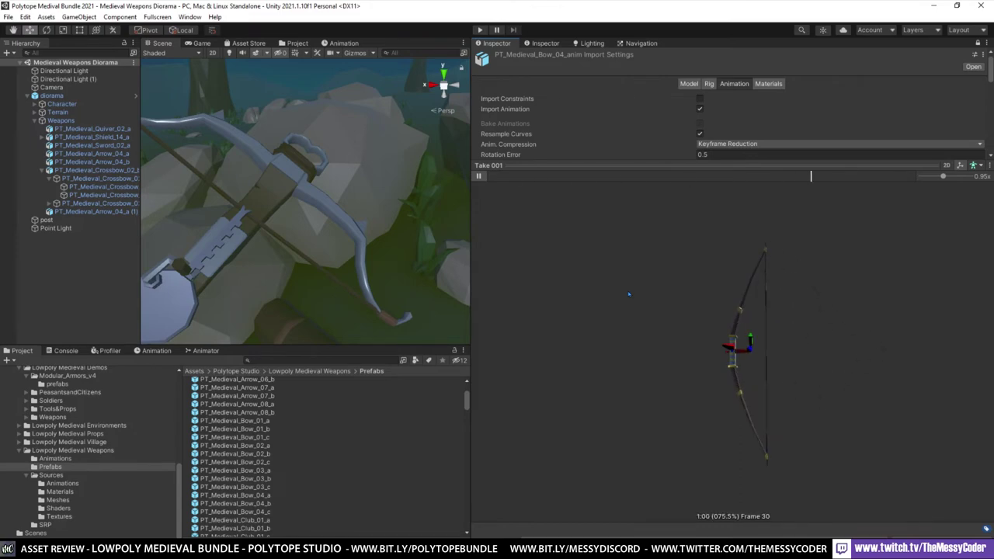
drag(629, 293, 691, 308)
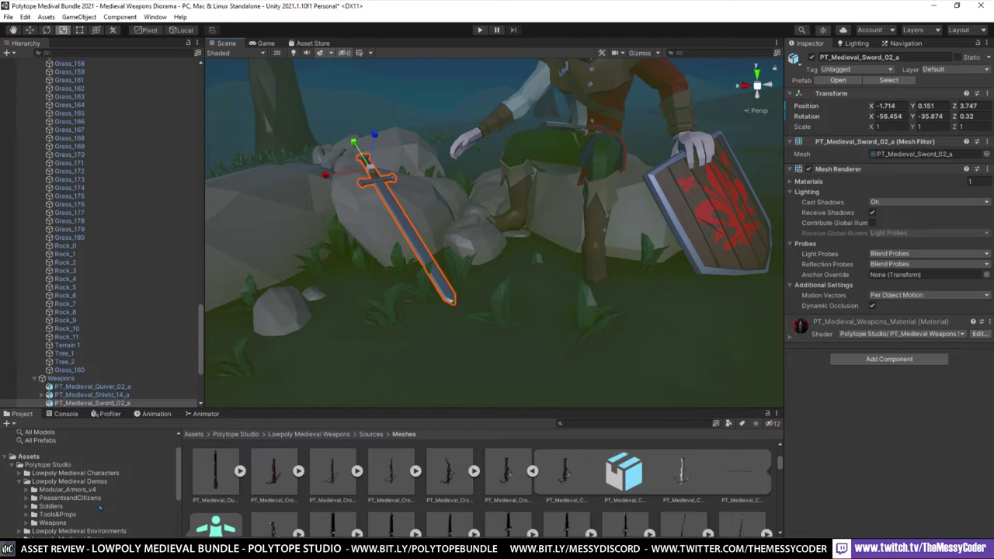
Step: Open the Medieval Weapons All demo scene, discarding the changes made to the Medieval Weapons Diorama scene
click(51, 523)
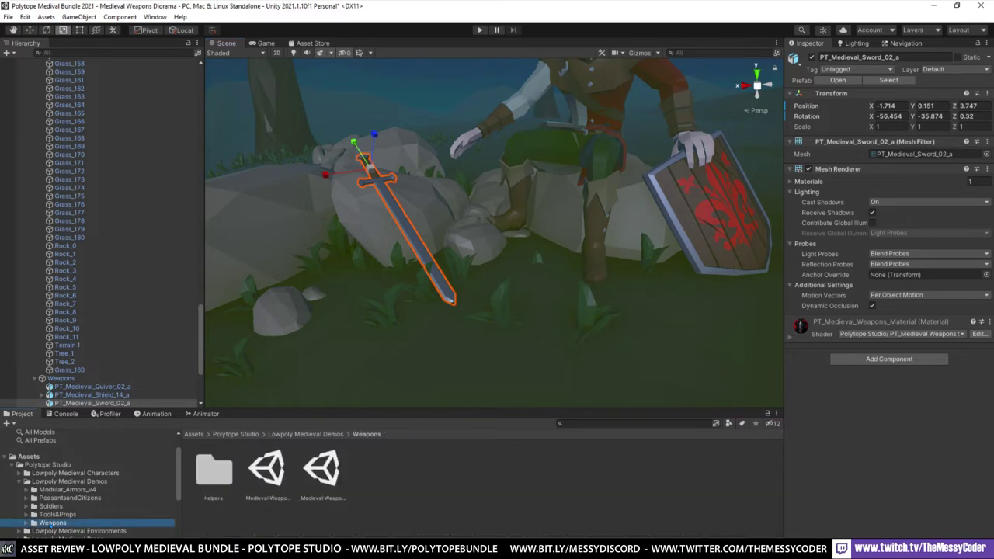
double_click(266, 469)
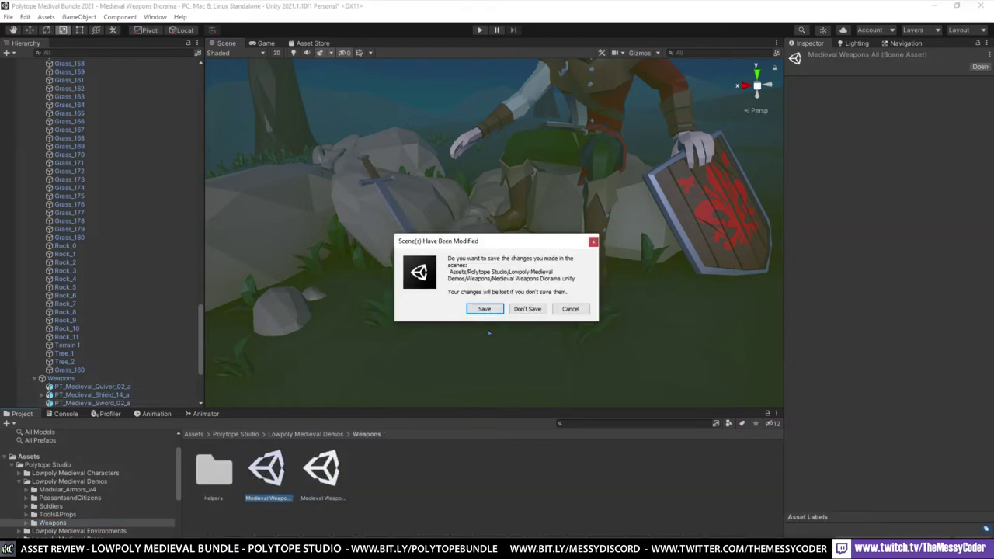
click(527, 308)
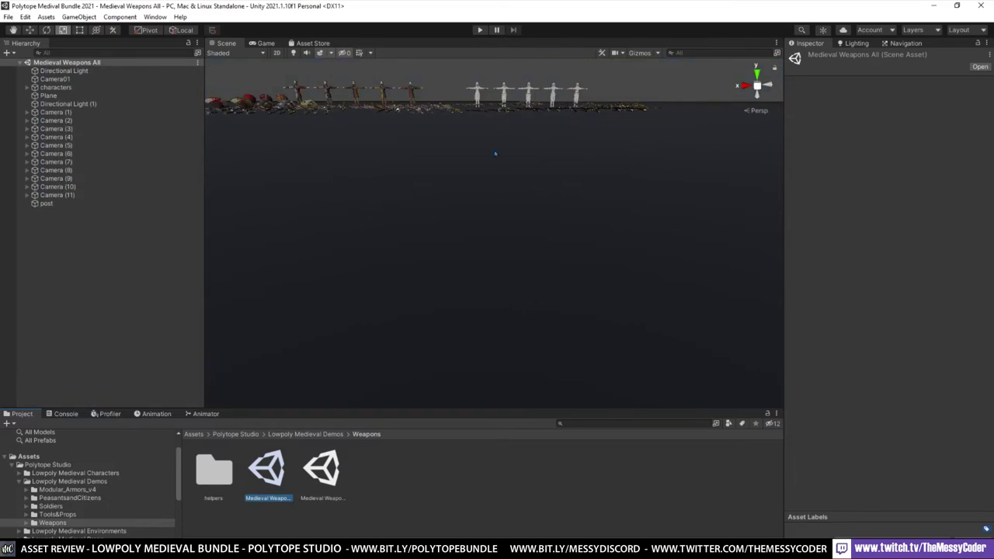
Step: Examine the full layout of weapons, shields and characters from an elevated angle in an enlarged Scene view
right_drag(496, 154, 568, 218)
key(w)
key(s)
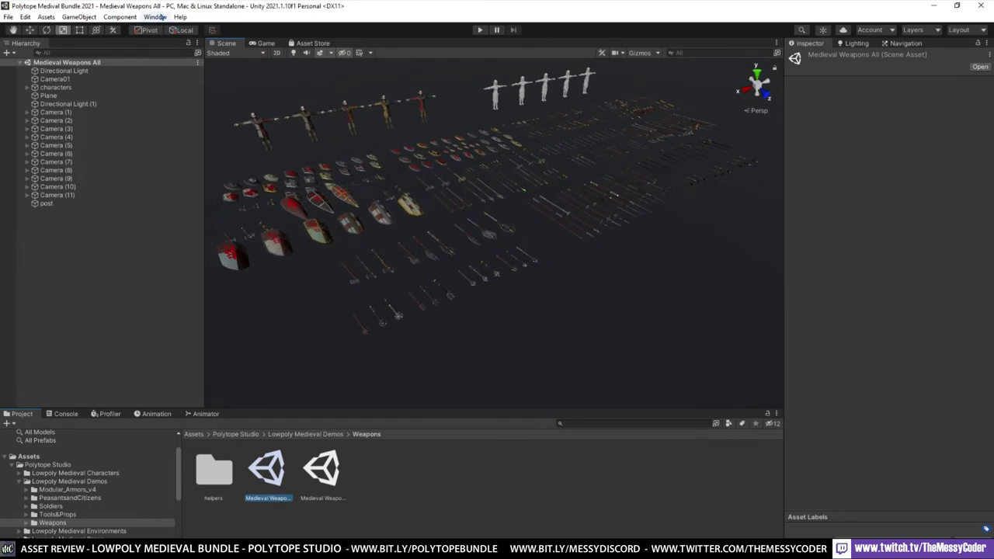
right_drag(520, 237, 534, 234)
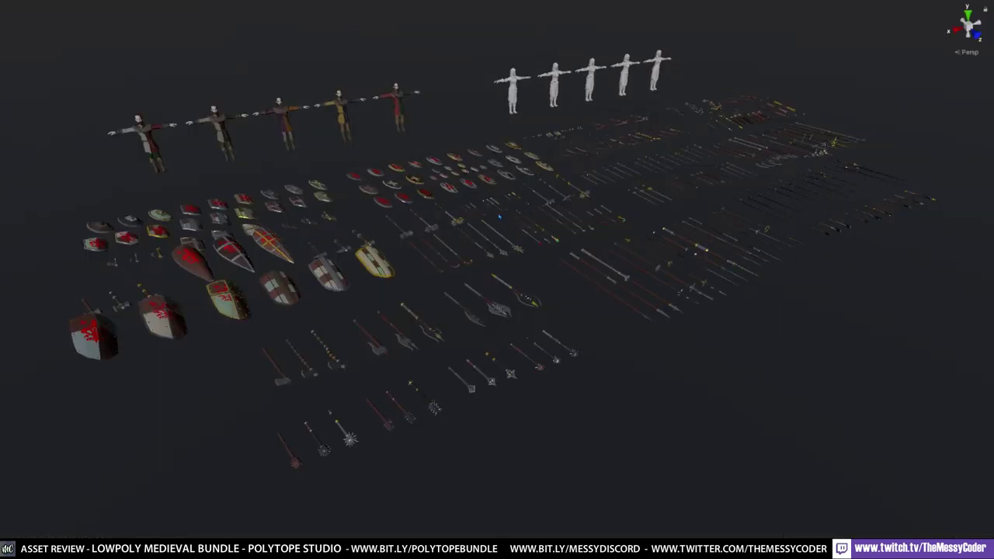
key(ctrl+a)
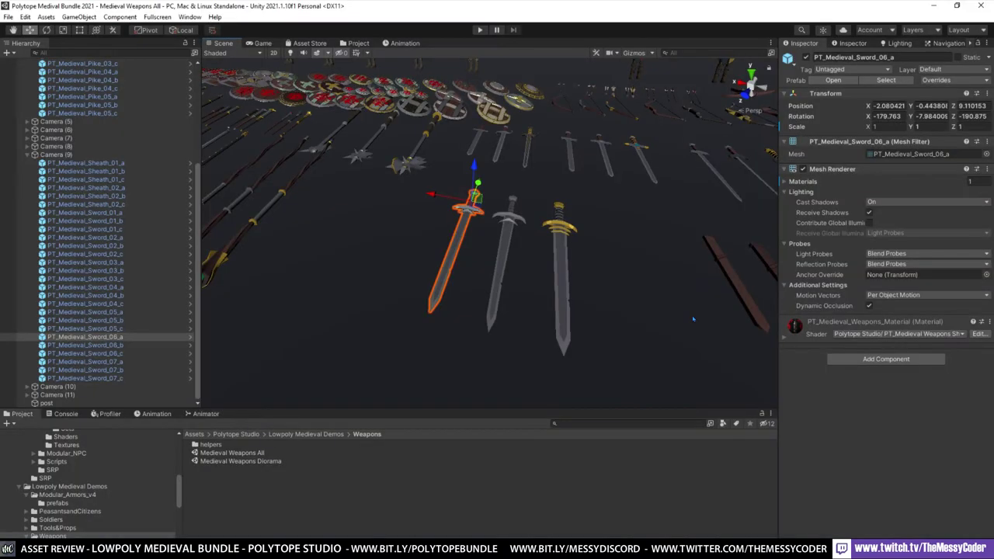
Step: Examine the hilts and pommels of PT_Medieval_Sword_06_a and its neighbouring swords up close
mouse_move(448, 269)
right_down()
mouse_move(455, 220)
mouse_move(459, 270)
right_up()
key(w)
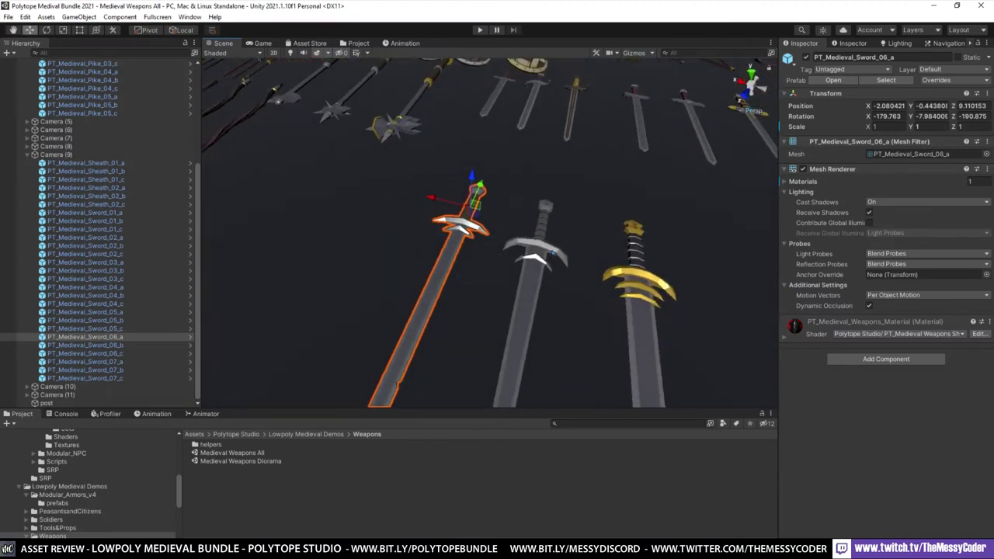
key(w)
right_drag(545, 247, 489, 222)
key(d)
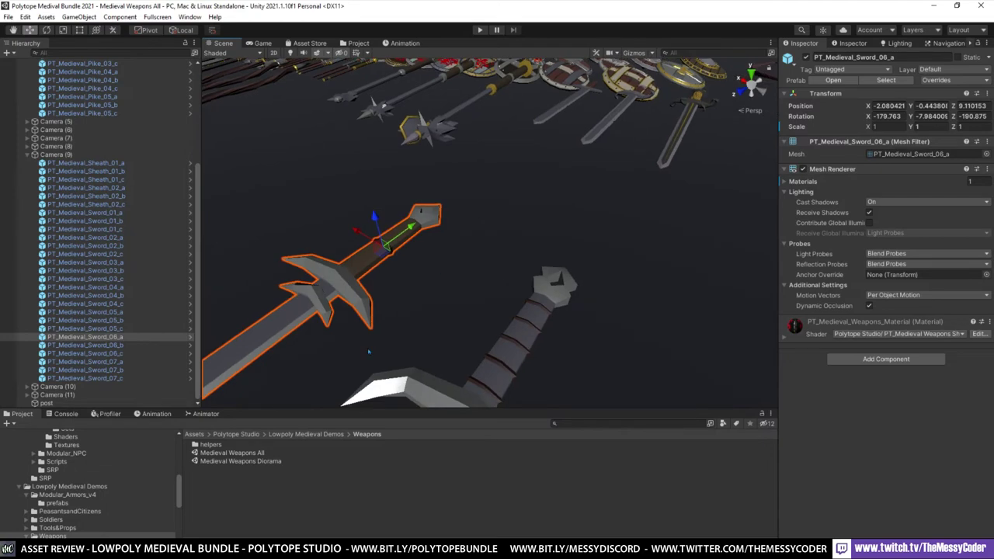
right_drag(405, 273, 373, 275)
click(377, 249)
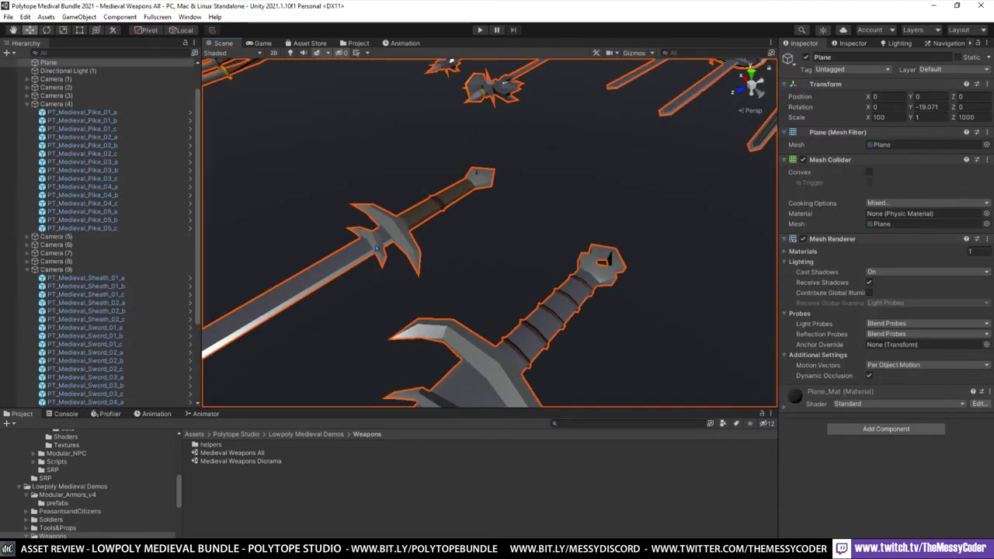
Step: Select PT_Medieval_Sword_06_a and examine its full blade beside the two neighbouring swords
click(398, 232)
right_drag(424, 214, 537, 228)
key(a)
key(s)
key(w)
right_drag(519, 183, 293, 176)
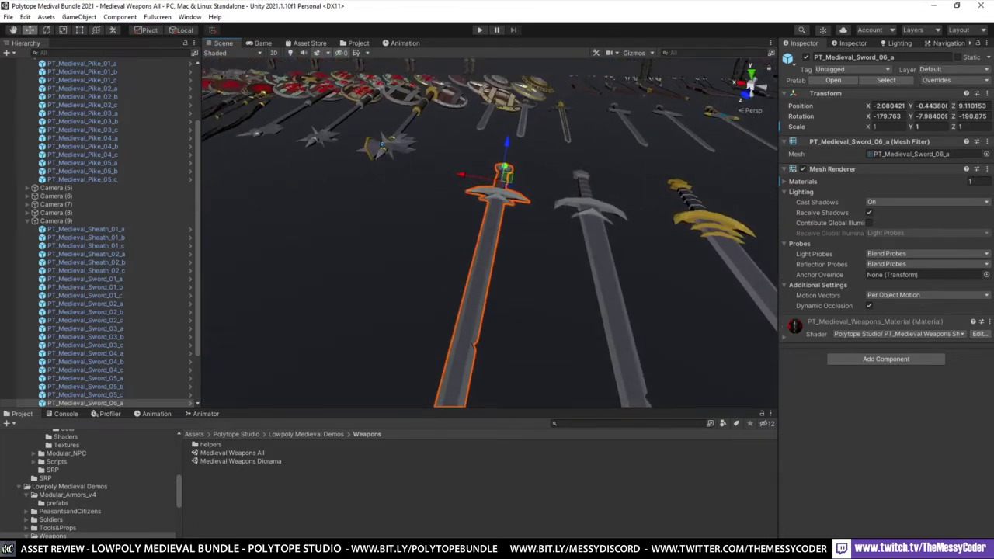
right_drag(381, 144, 544, 271)
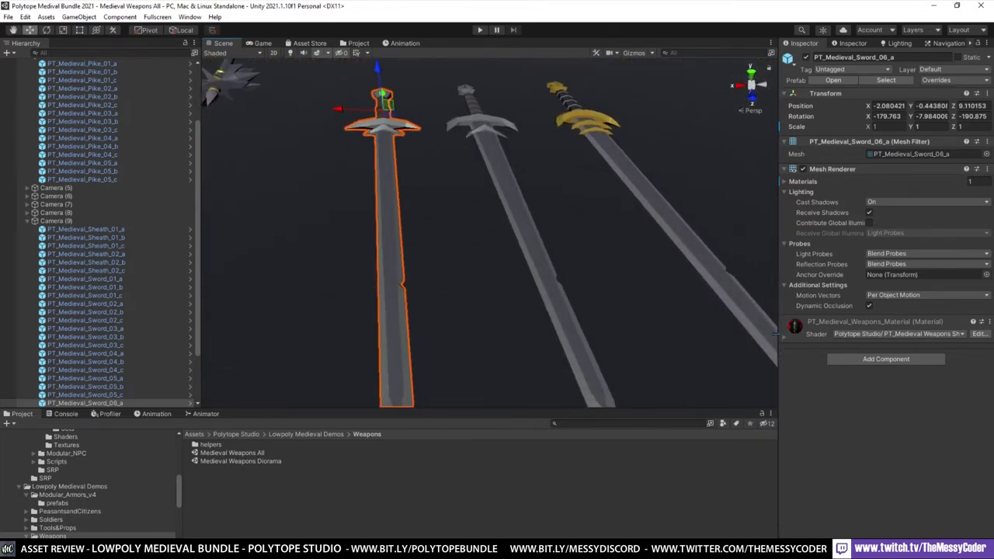
Step: Expand the sword's PT_Medieval_Weapons_Material and review its metal, wood, leather, paint, gem, feather and coat of arms properties
click(784, 334)
scroll(847, 382, down, 5)
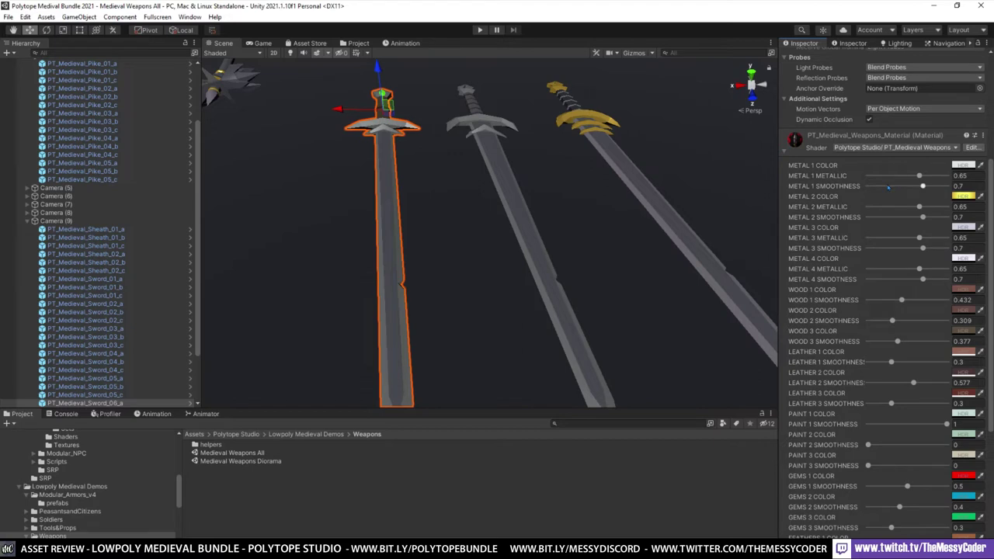
right_drag(510, 223, 879, 311)
scroll(892, 333, down, 3)
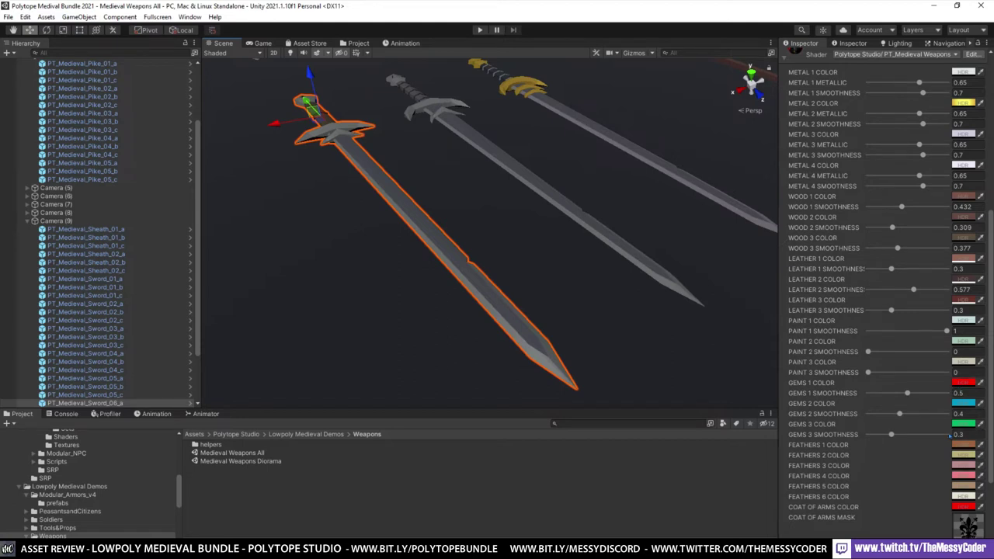
scroll(949, 437, down, 3)
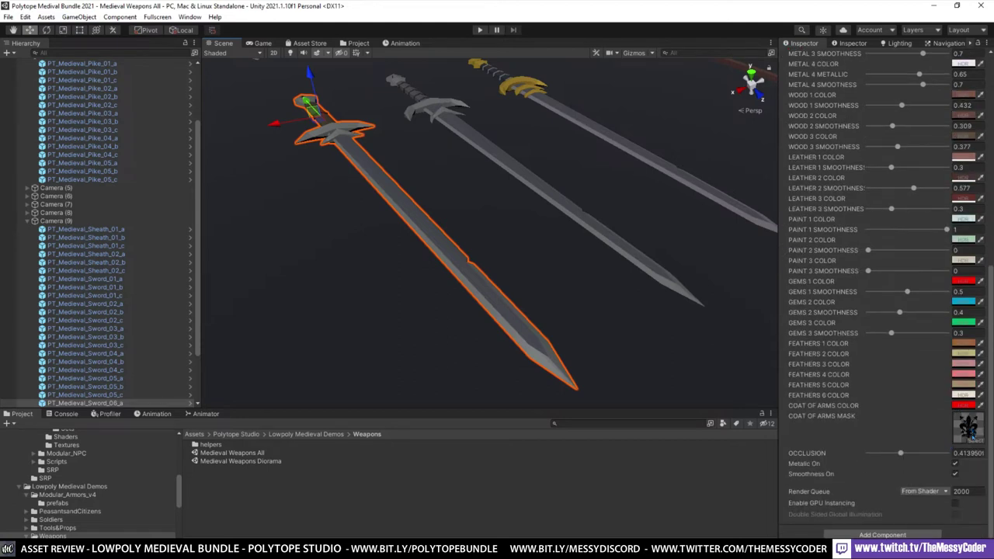
Step: Examine the shield layout up close and select PT_Medieval_Shield_04_c (1), the round shield with the gold cross
right_drag(484, 307, 396, 231)
right_drag(535, 303, 502, 279)
key(w)
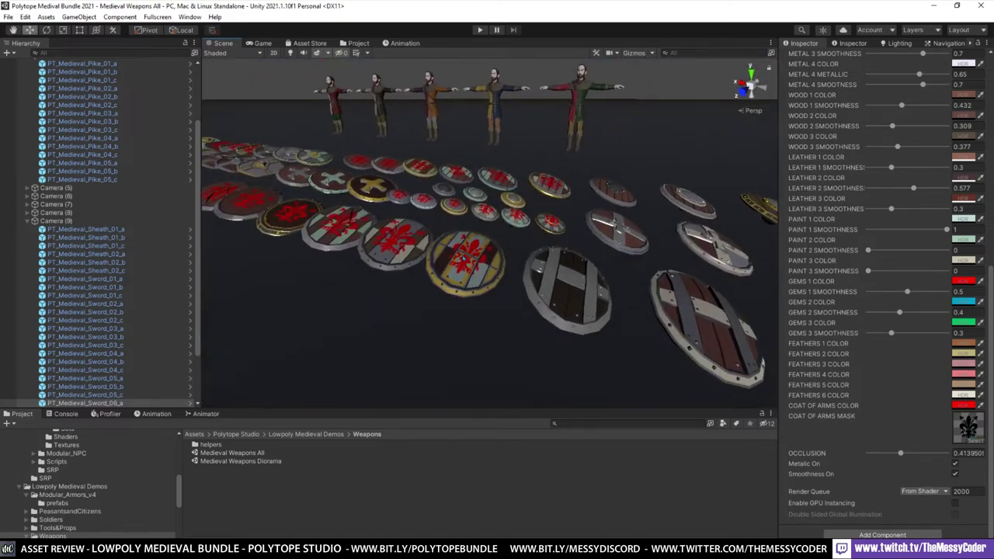
right_drag(408, 257, 651, 314)
right_drag(502, 282, 453, 261)
key(w)
click(453, 261)
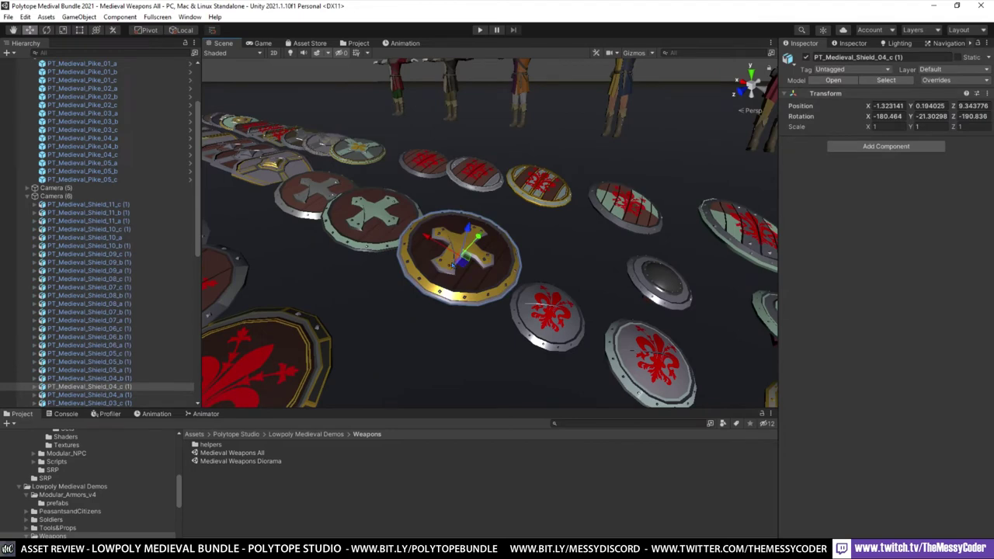
right_drag(581, 210, 537, 221)
right_drag(576, 247, 580, 274)
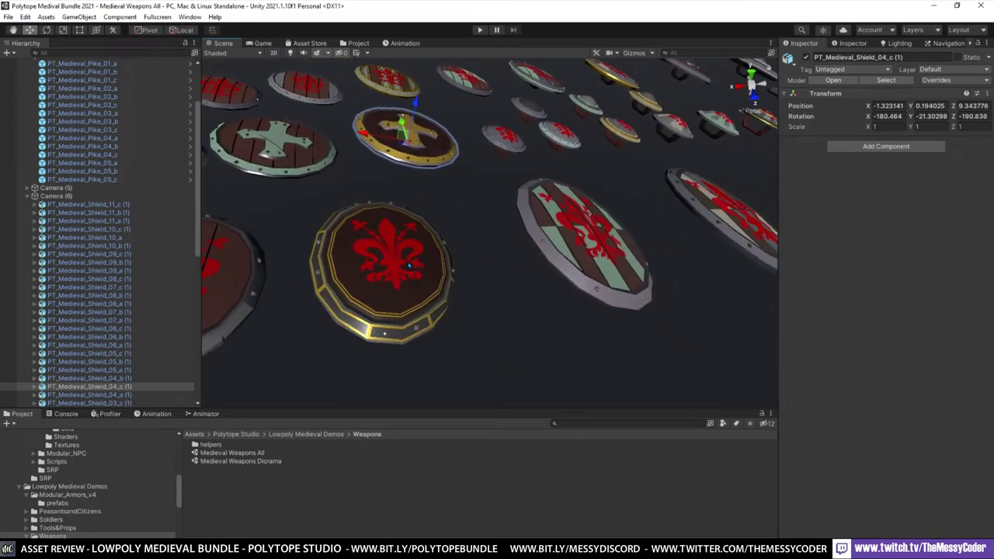
Step: Select PT_Medieval_Shield_09_c_body and review its material properties down to the coat of arms mask
click(408, 268)
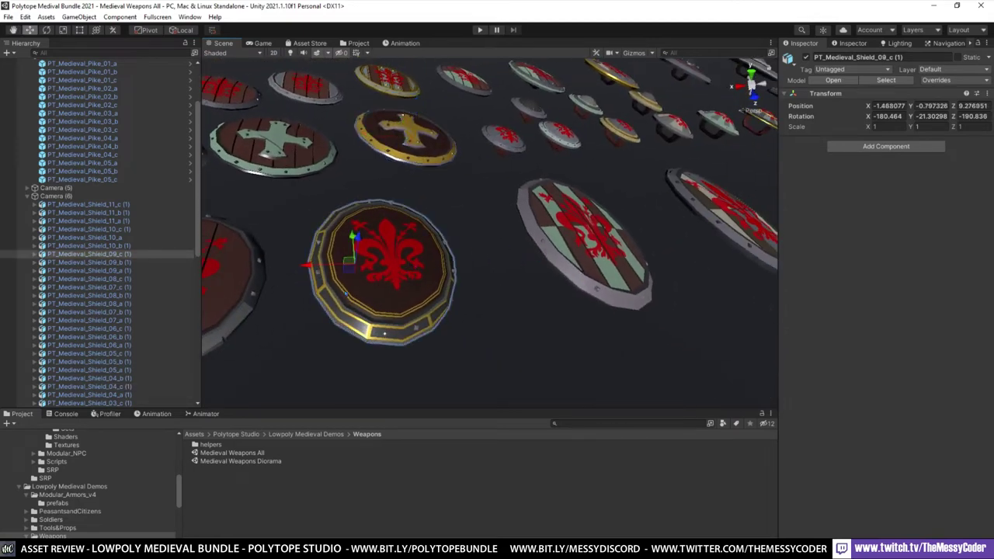
click(392, 273)
scroll(870, 383, down, 8)
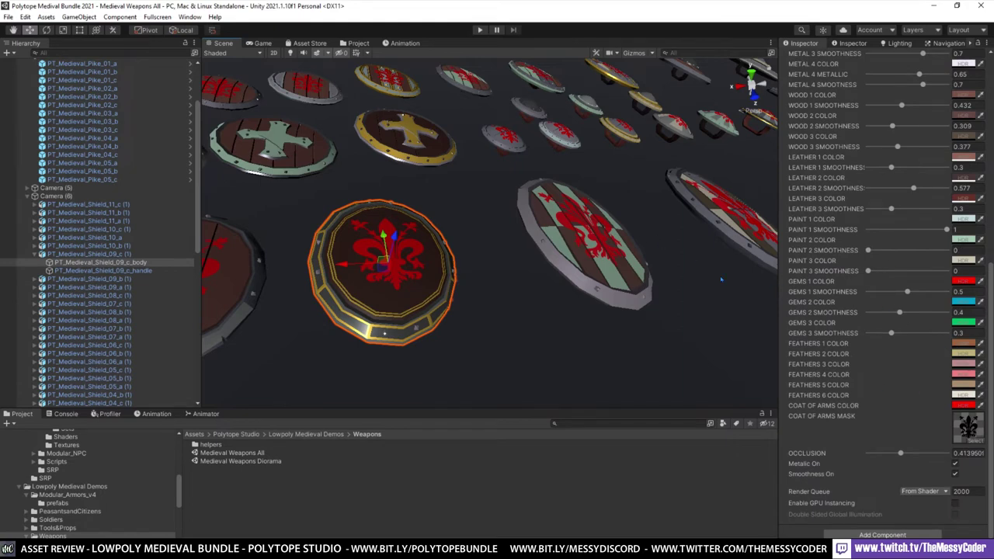
Step: Select PT_Medieval_Staff_05_c and the gold-hilted PT_Medieval_Sword_06_c, and compare their shared weapons material properties
right_drag(582, 266, 406, 230)
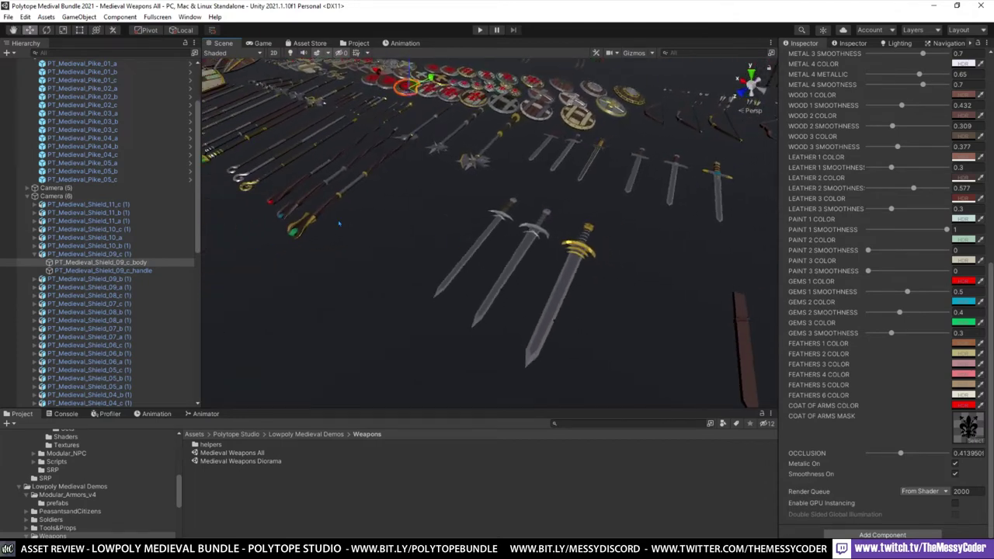
click(299, 228)
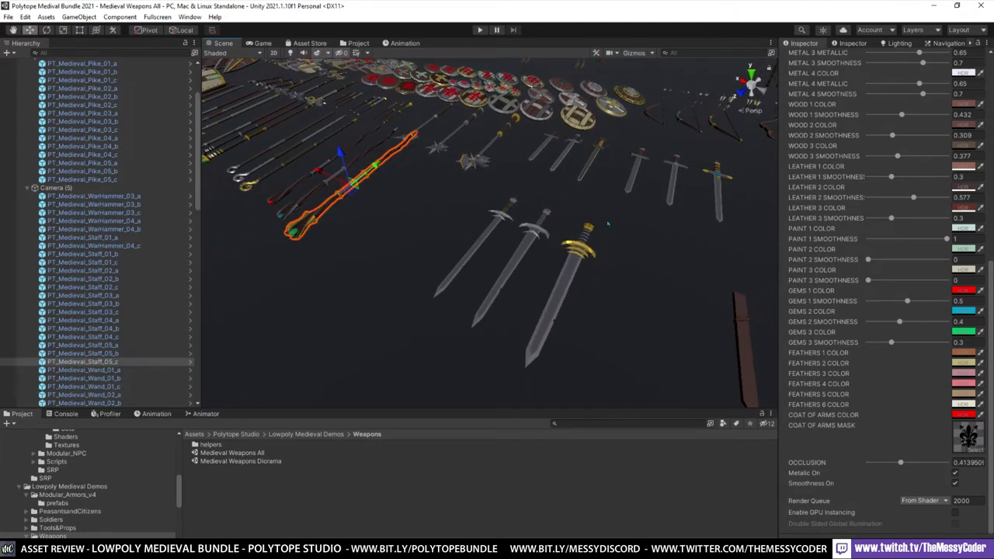
click(579, 265)
right_drag(580, 265, 605, 262)
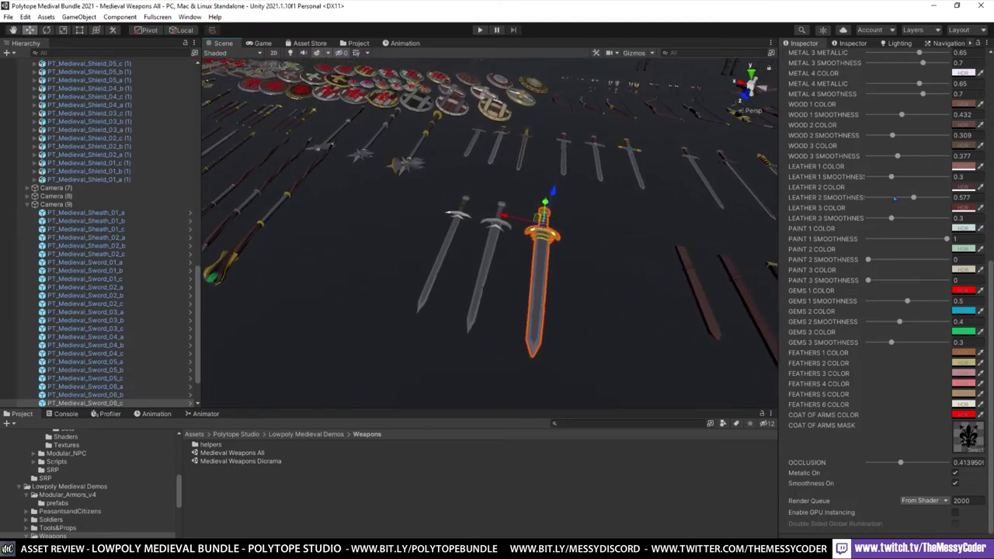
scroll(916, 279, up, 6)
scroll(875, 237, down, 3)
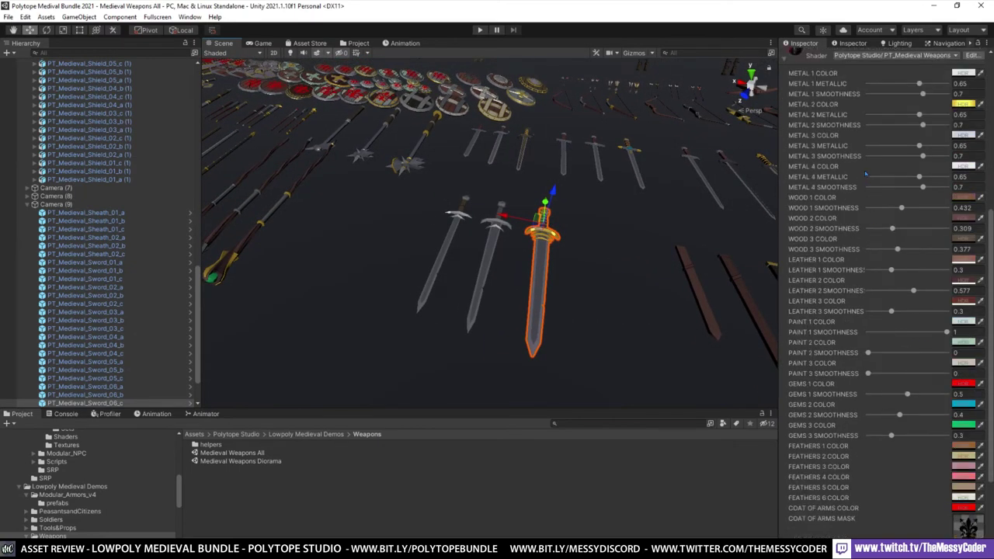
scroll(868, 440, down, 3)
Step: Examine the swords, spears, staffs and shields across the weapons layout, from close range and from an elevated overview
mouse_move(517, 255)
right_down()
mouse_move(341, 203)
mouse_move(517, 218)
mouse_move(517, 248)
right_up()
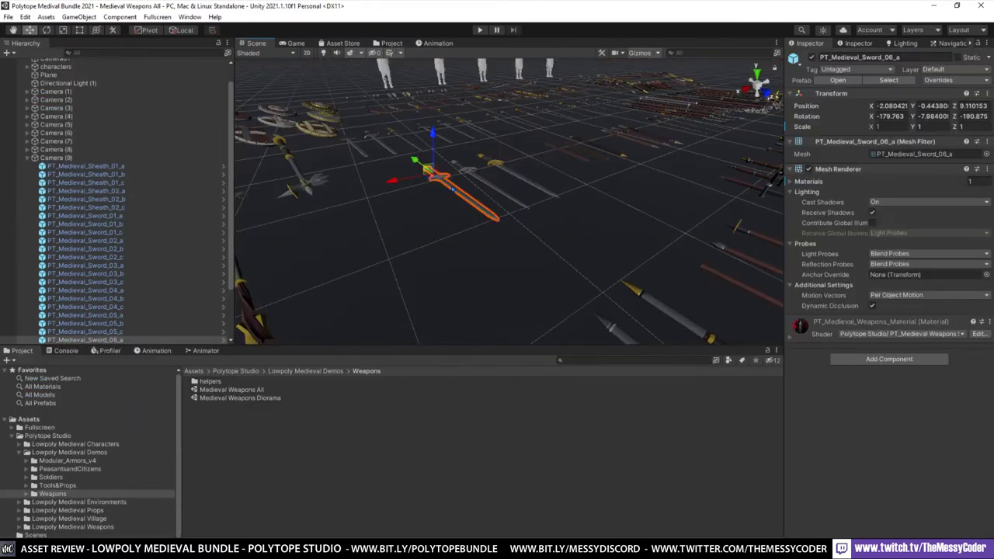
right_drag(499, 166, 434, 164)
right_drag(385, 134, 557, 319)
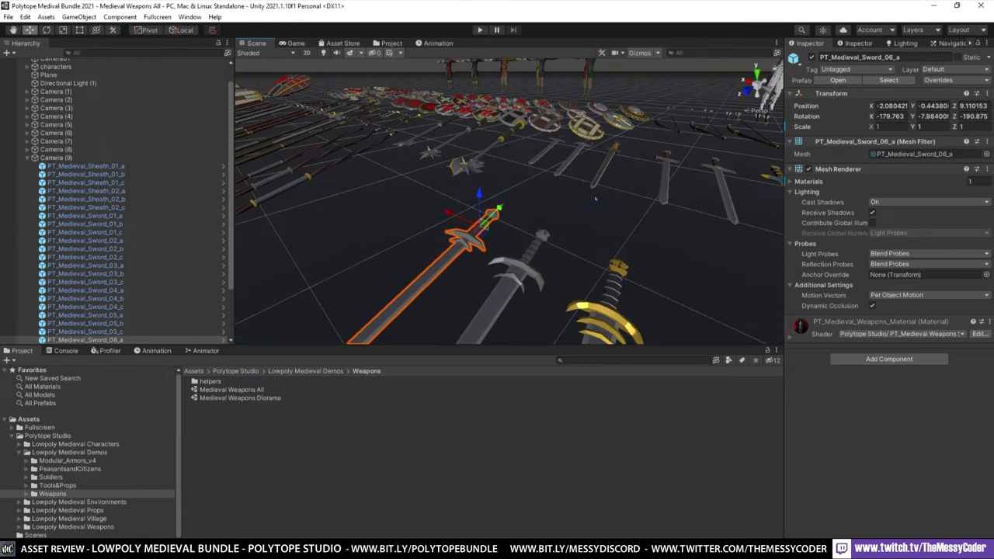
right_drag(595, 200, 589, 235)
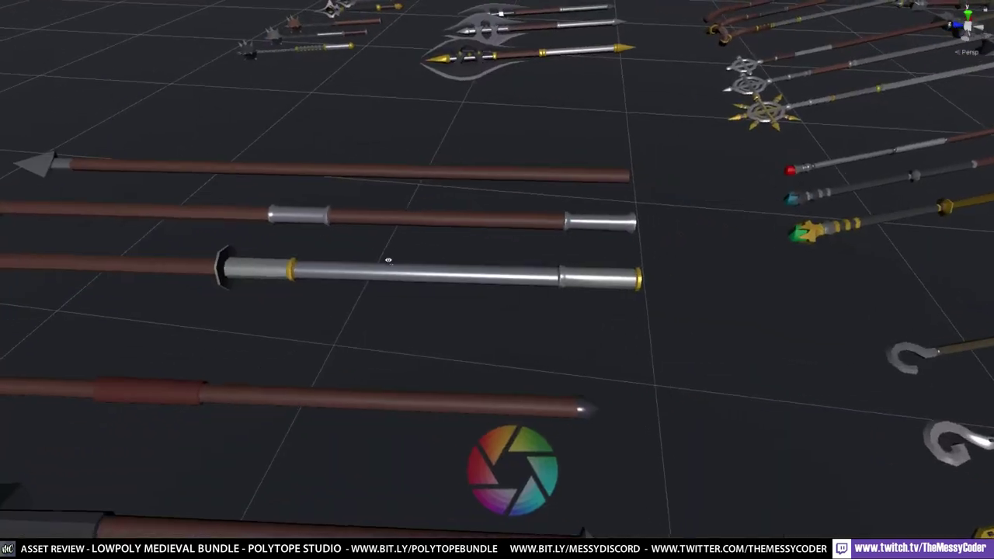
right_drag(388, 260, 420, 181)
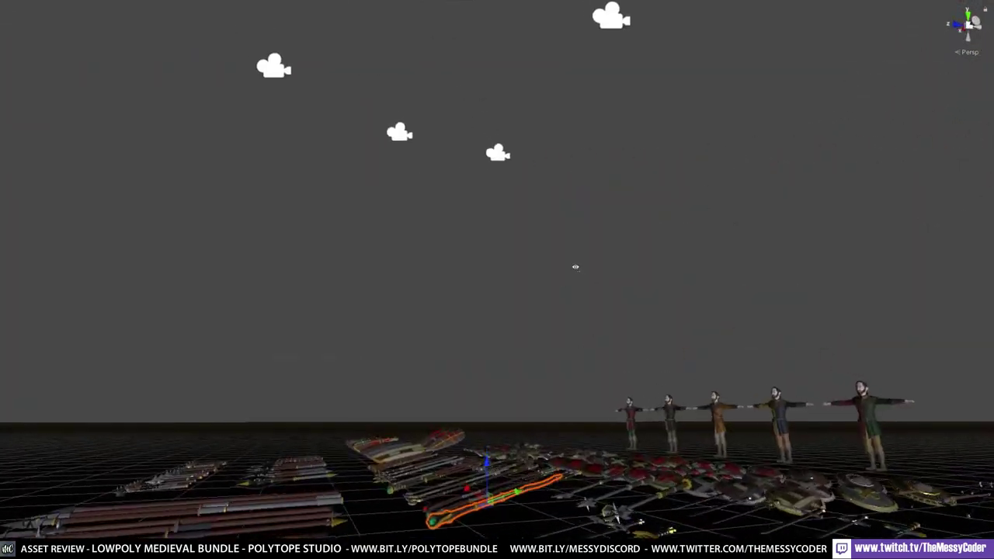
right_drag(575, 267, 525, 342)
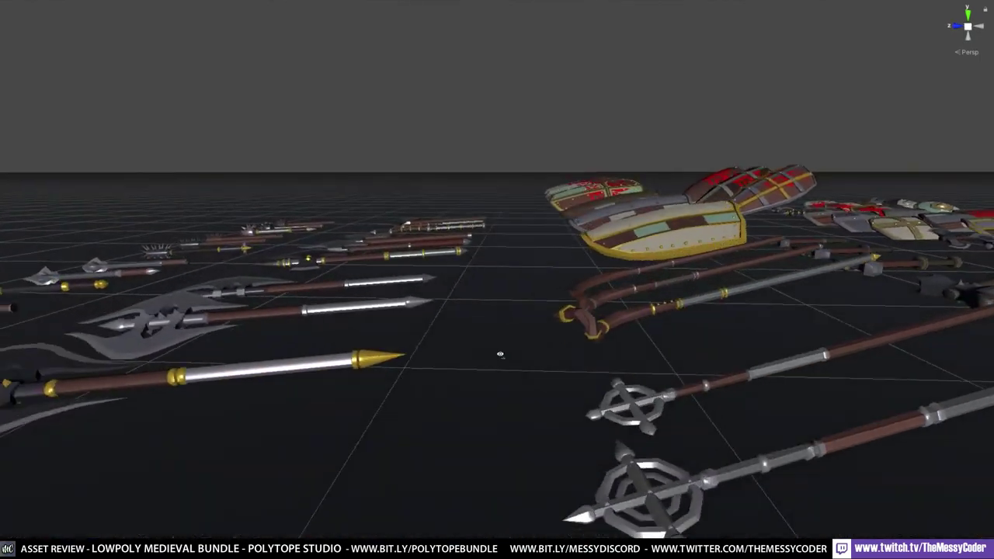
right_drag(500, 354, 678, 340)
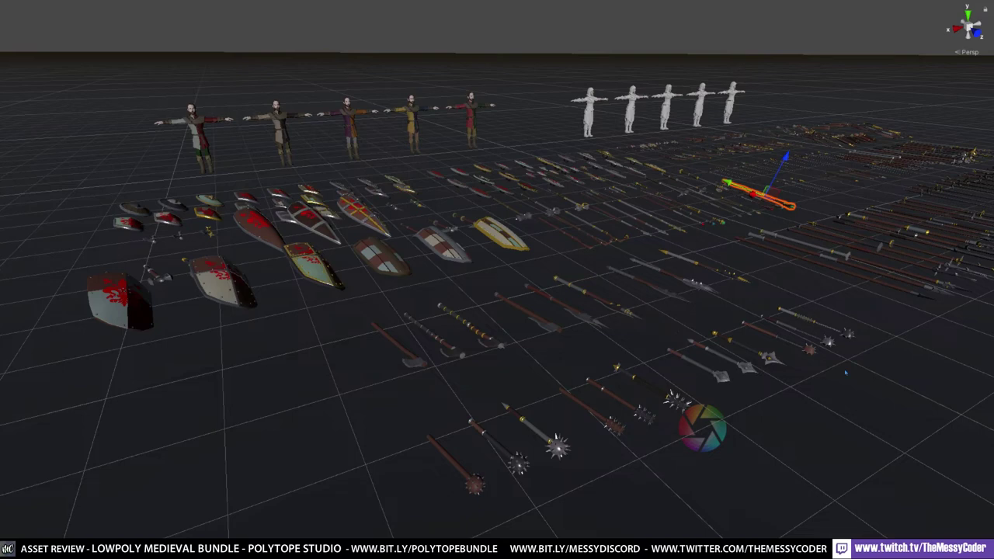
Step: Run the Medieval Weapons All scene in play mode, view it in the normal editor layout, and stop playback
key(ctrl+p)
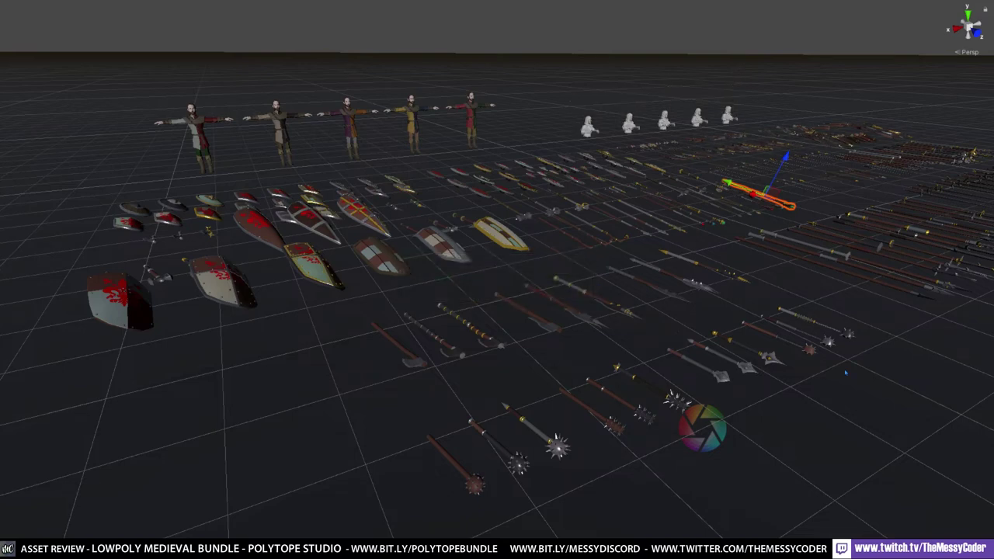
key(F11)
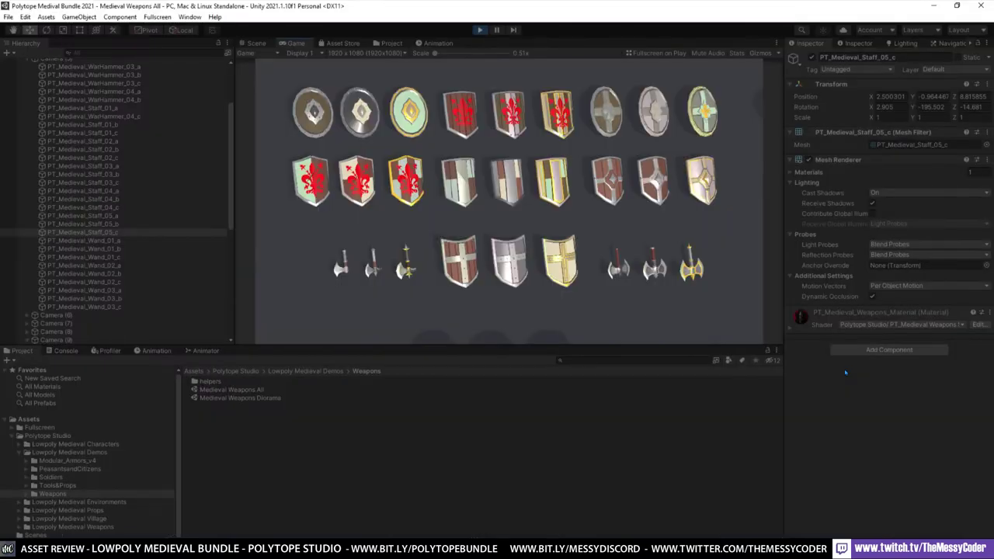
key(ctrl+p)
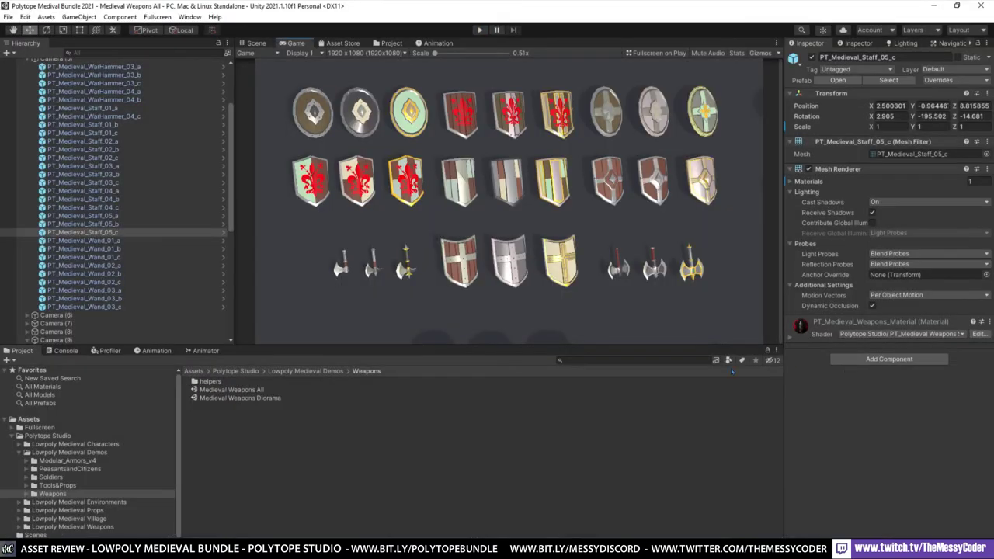
Step: Open the Display_scene_all scene from the Tools&Props demo folder and enlarge the Scene view
click(54, 486)
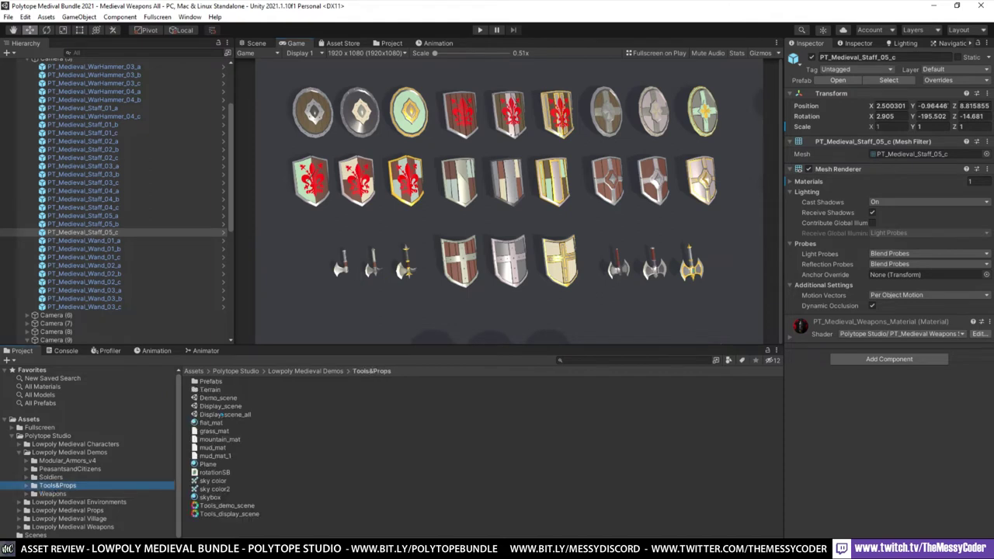
double_click(223, 415)
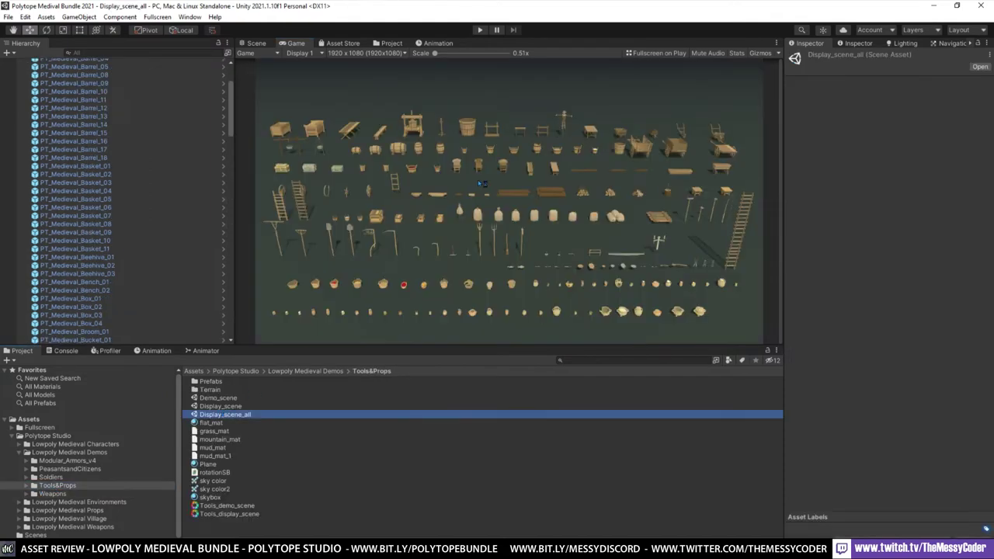
key(F11)
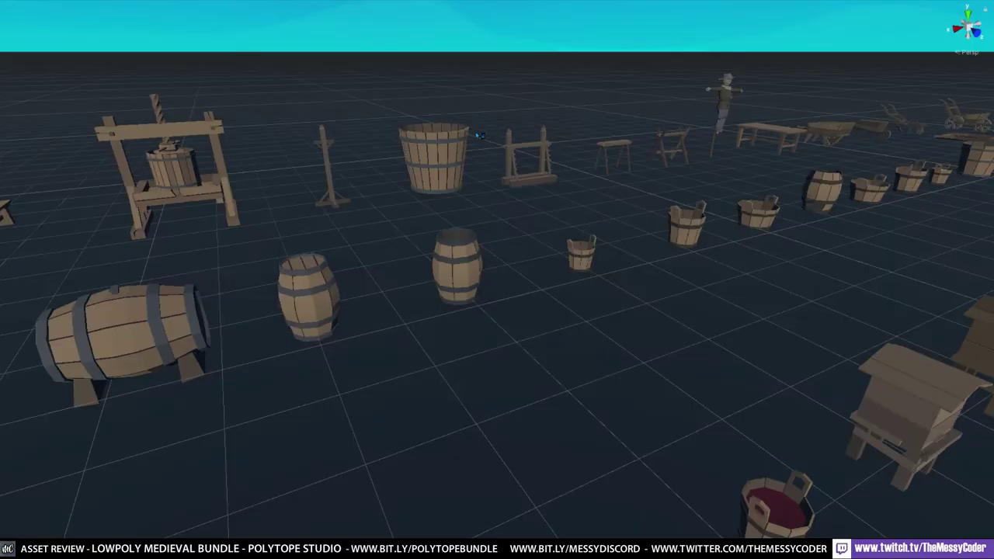
Step: Examine the barrels, tubs and chests up close, select PT_Medieval_Large_Chest_02, and restore the normal editor layout
right_drag(476, 251, 440, 222)
key(s)
key(a)
click(455, 237)
click(454, 233)
right_drag(608, 226, 494, 232)
click(501, 226)
key(F11)
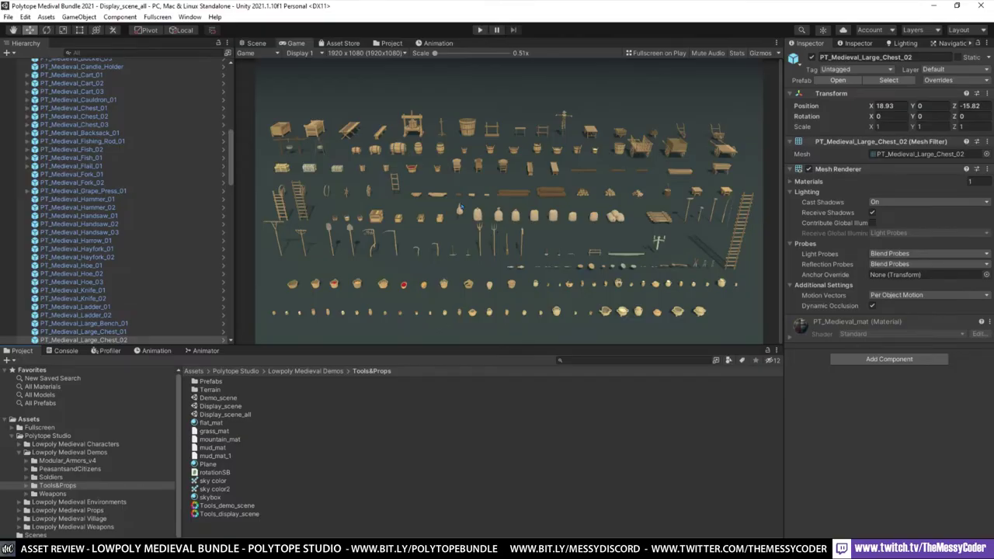
Step: Return to the Scene view and select PT_Medieval_Large_Table_01 to inspect its components
click(259, 44)
right_drag(389, 159, 682, 142)
key(w)
click(512, 208)
key(w)
right_drag(439, 213, 412, 166)
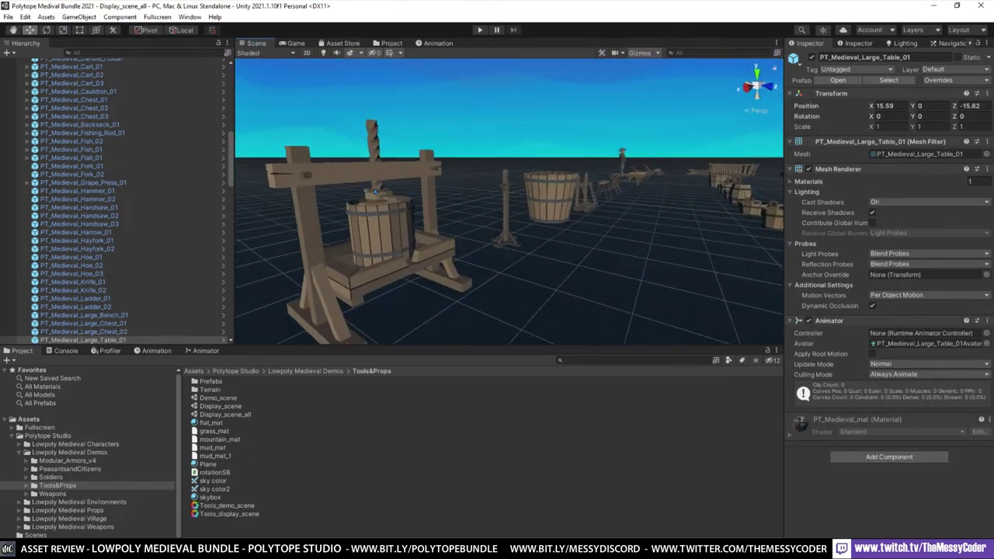
Step: Select PT_Medieval_Grape_Press_01, expand it, and inspect its separate handle, main and press parts
click(378, 215)
right_drag(378, 215, 364, 203)
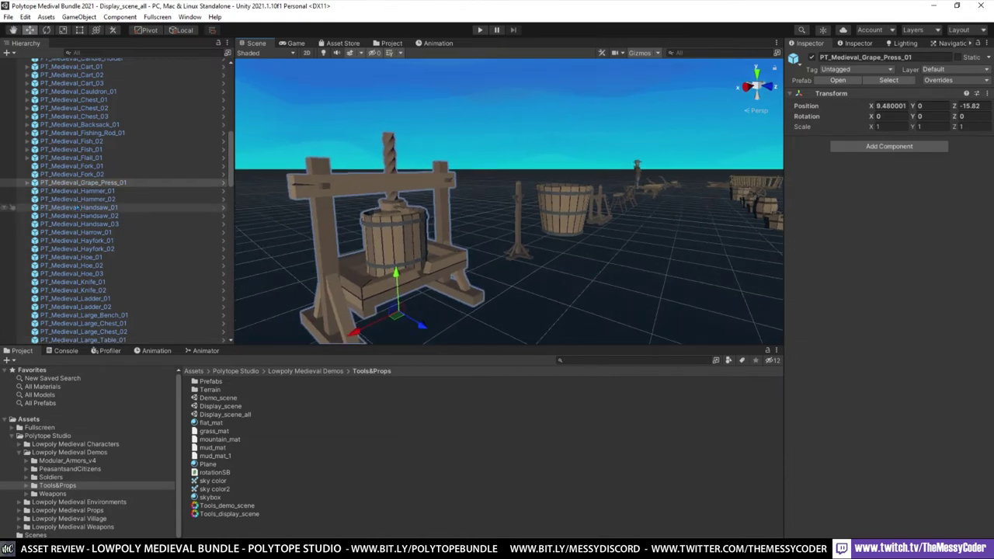
click(29, 183)
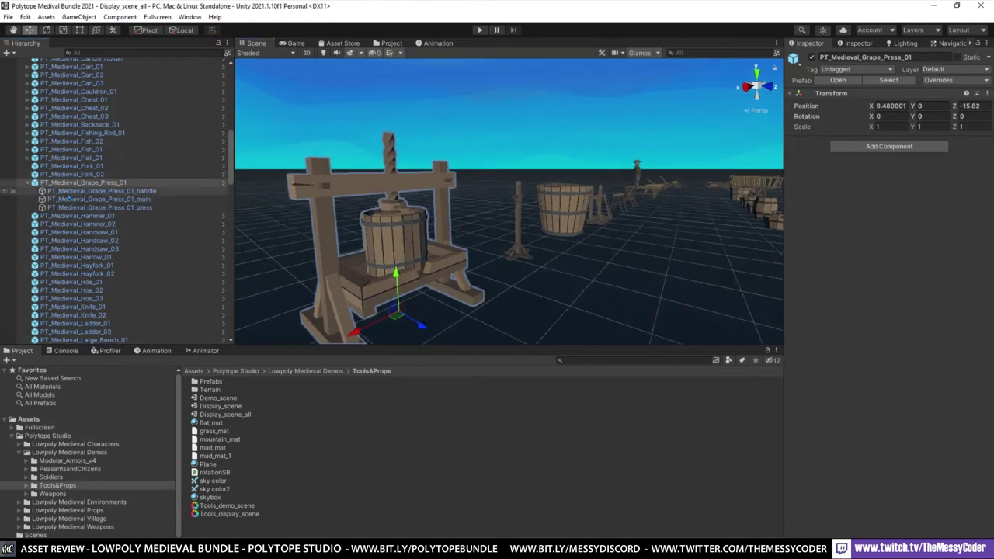
click(85, 191)
click(76, 199)
click(75, 208)
Step: Inspect more of the displayed props and expand PT_Medieval_Wheelbarrow_01 to see its body and wheel parts
right_drag(492, 268, 536, 266)
key(w)
click(453, 254)
click(378, 163)
click(514, 259)
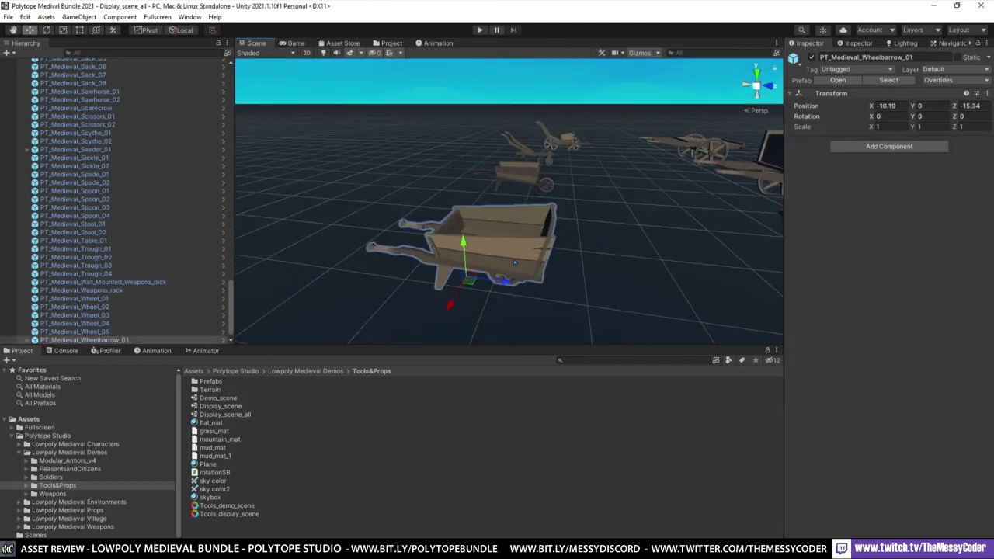
scroll(140, 242, down, 1)
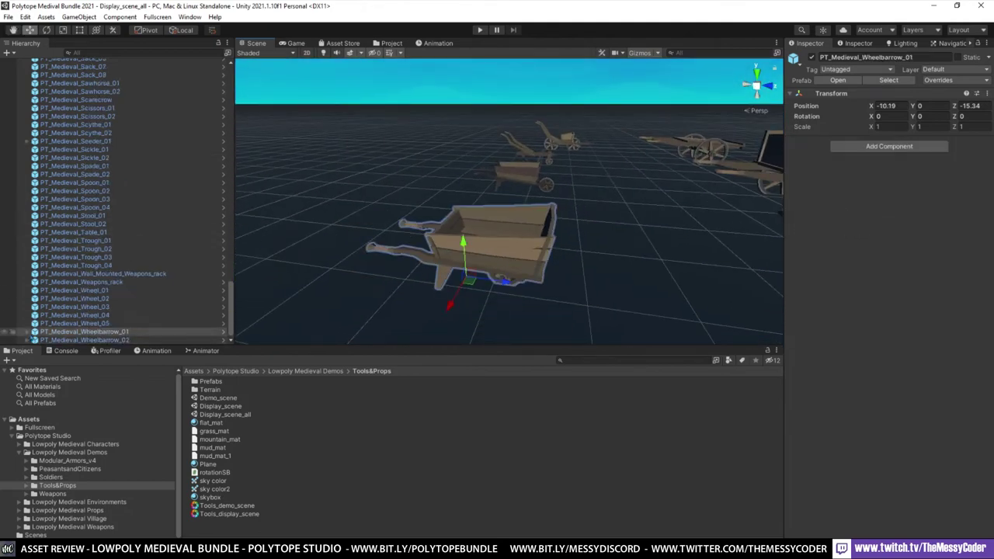
scroll(182, 314, down, 1)
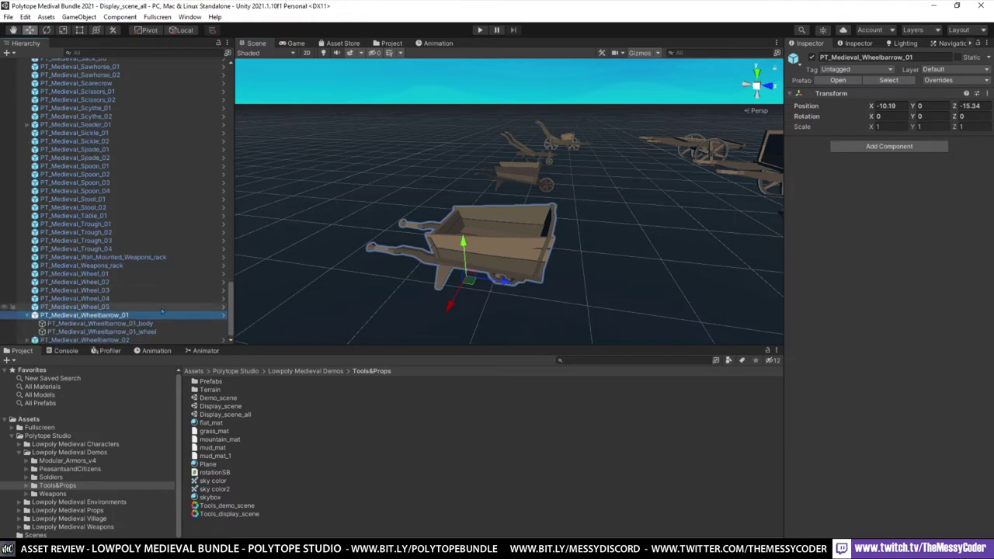
Step: Pick the wheel of the neighbouring wheelbarrow and examine the row of wheelbarrows and carts
right_drag(450, 191, 427, 175)
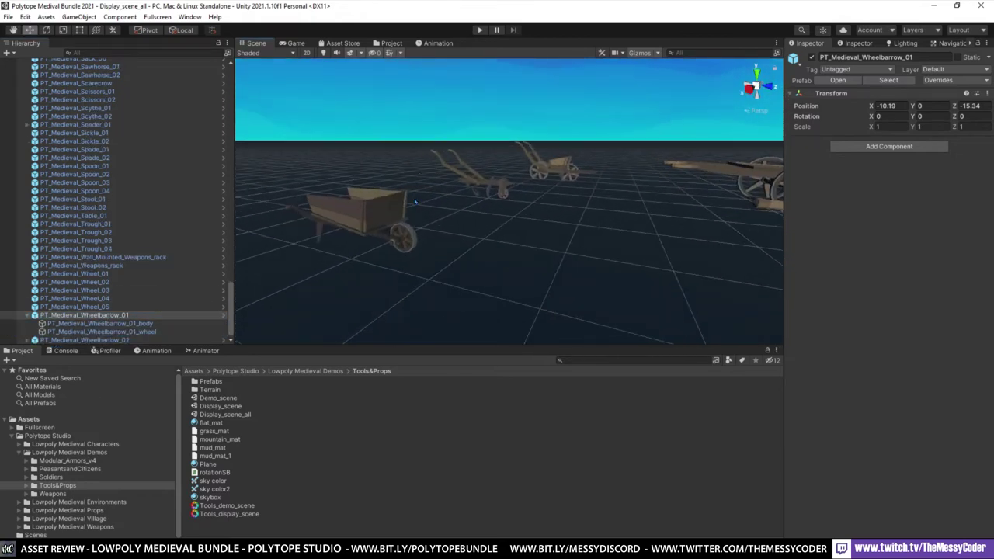
click(397, 234)
click(397, 233)
right_drag(399, 234, 650, 343)
Step: Examine the chests in an enlarged Scene view and select the large gold-trimmed chest
key(w)
key(F11)
key(w)
right_drag(685, 313, 460, 298)
click(513, 286)
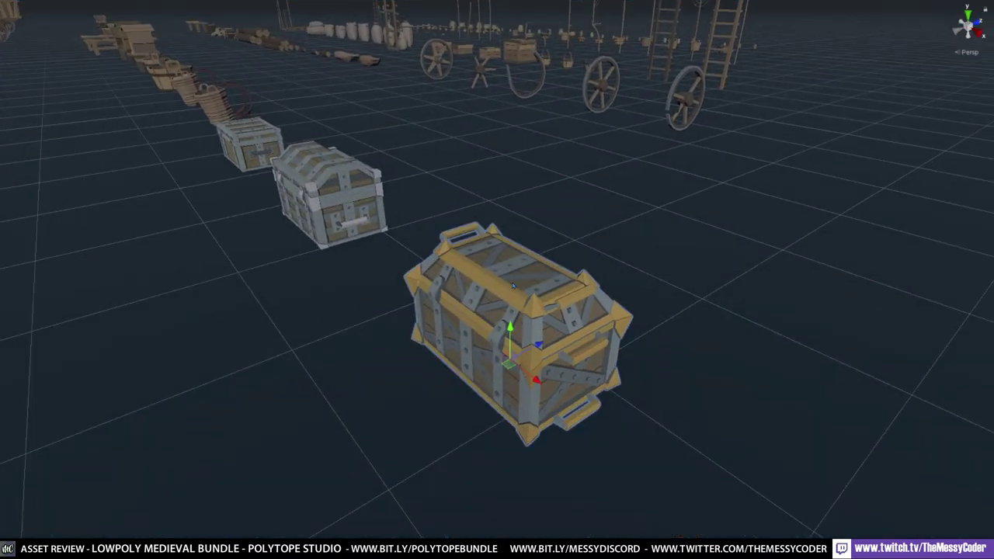
Step: Expand PT_Medieval_Chest_03 and rotate its PT_Medieval_Chest_03_upper lid open to about -129.6 degrees on X
key(F11)
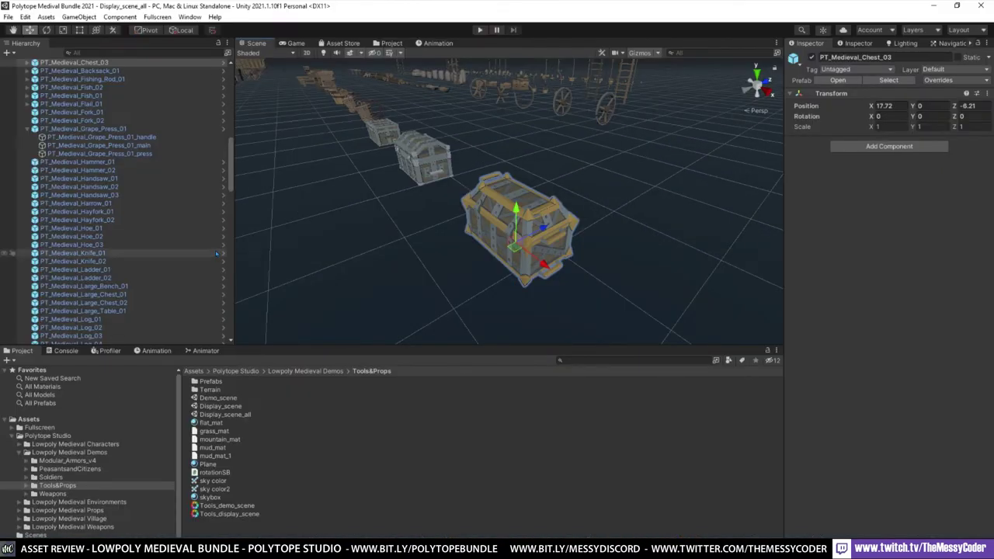
click(27, 62)
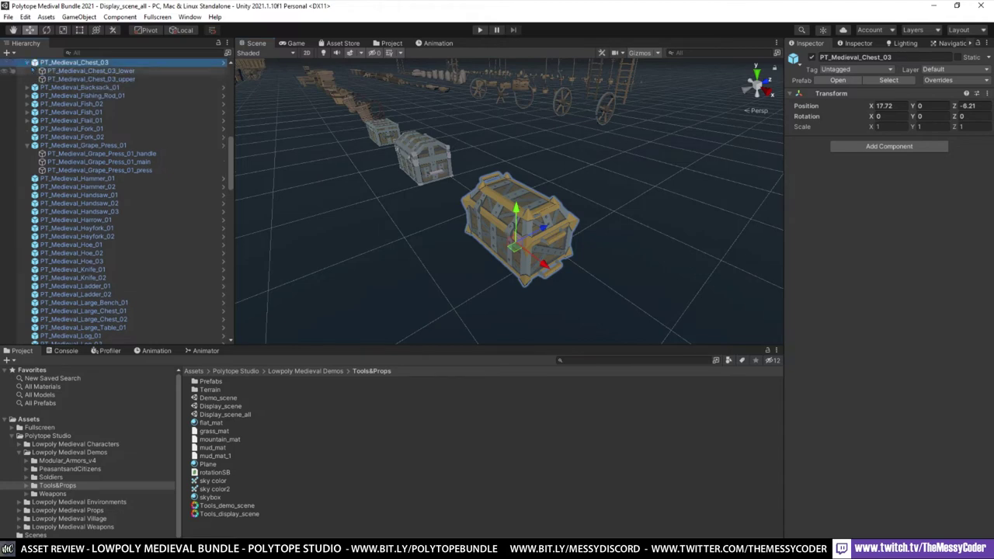
click(61, 80)
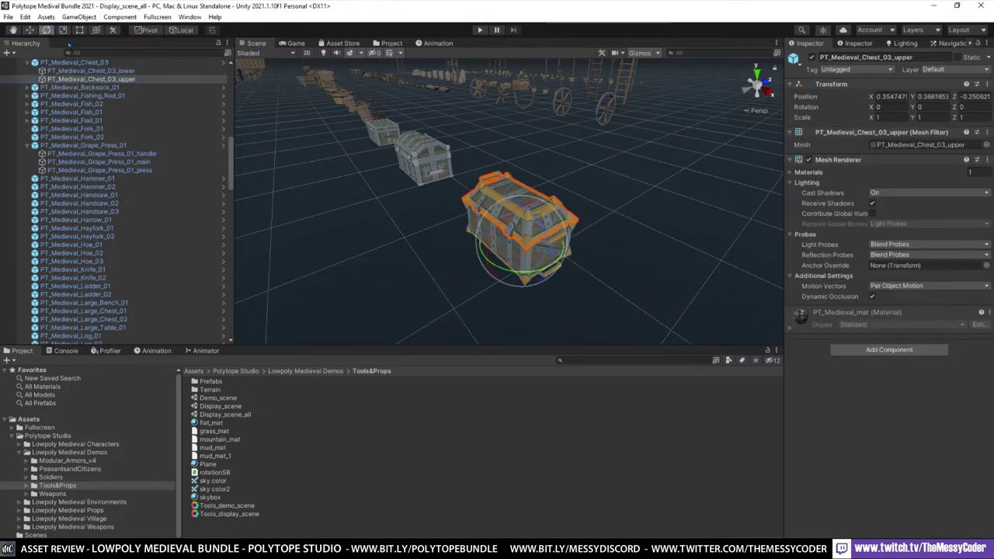
drag(511, 224, 387, 333)
alt+drag(461, 294, 338, 270)
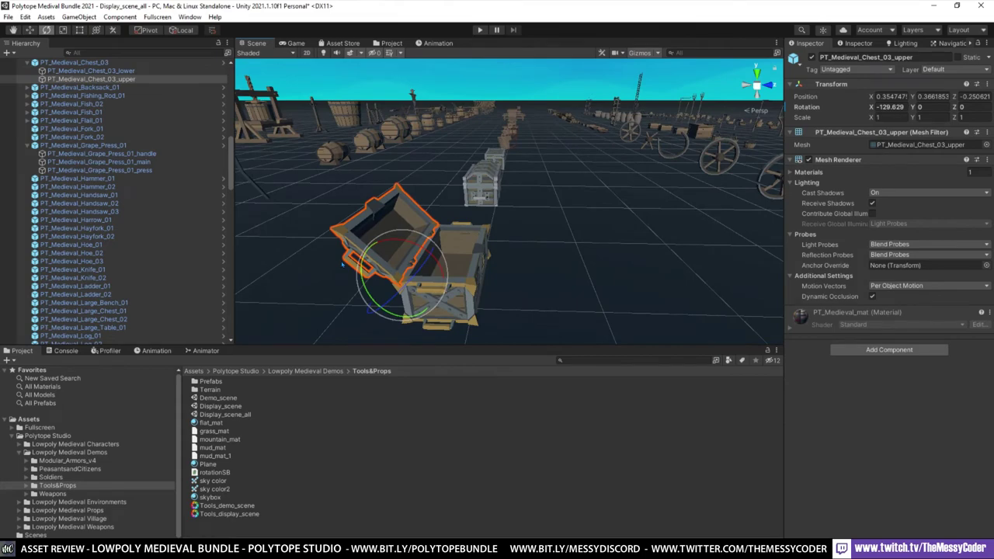
Step: Examine the rows of props in an enlarged Scene view and select the fishing rod
key(F11)
key(w)
right_drag(388, 226, 439, 151)
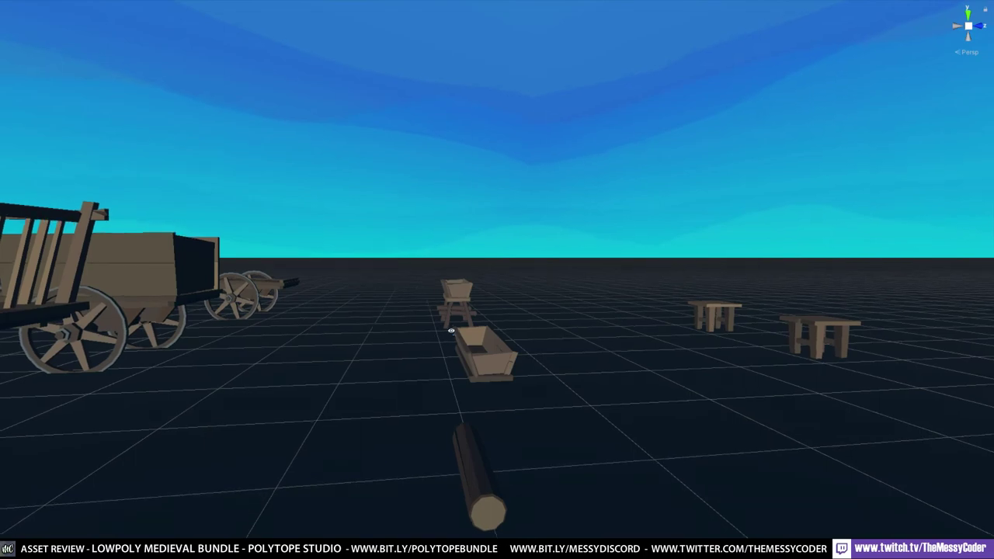
right_drag(451, 331, 797, 320)
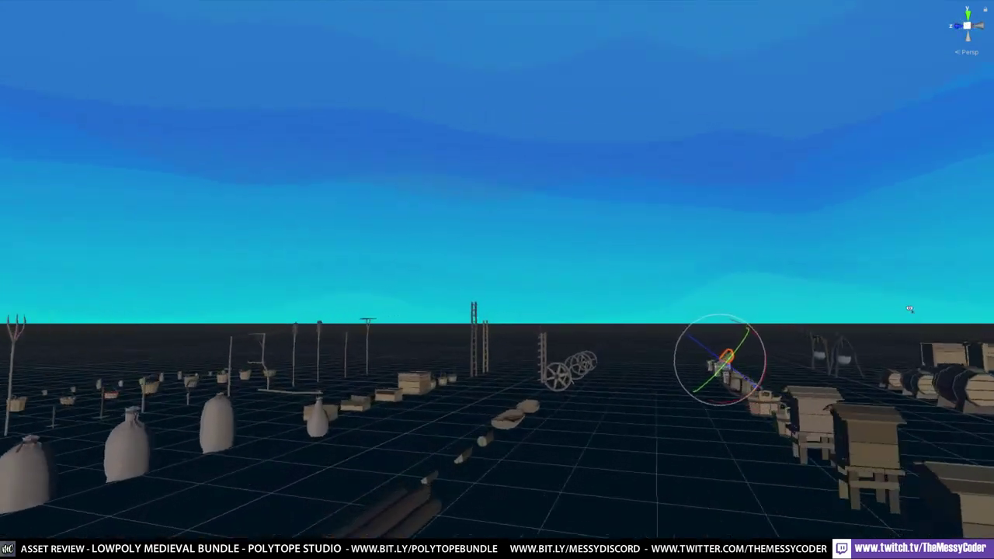
right_drag(909, 309, 399, 337)
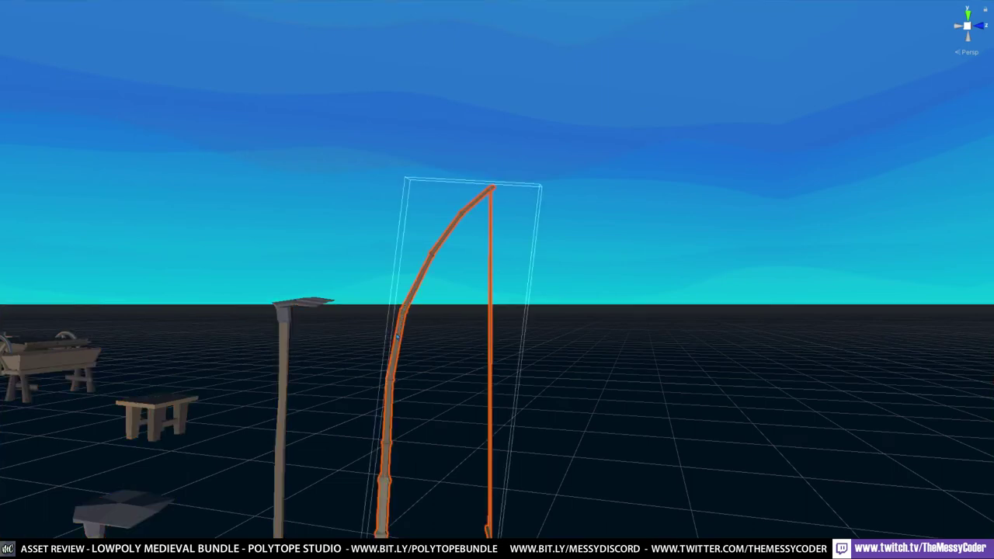
Step: Select PT_Medieval_Fishing_Rod_01_Rig in the restored layout and focus the Scene view on it
key(F11)
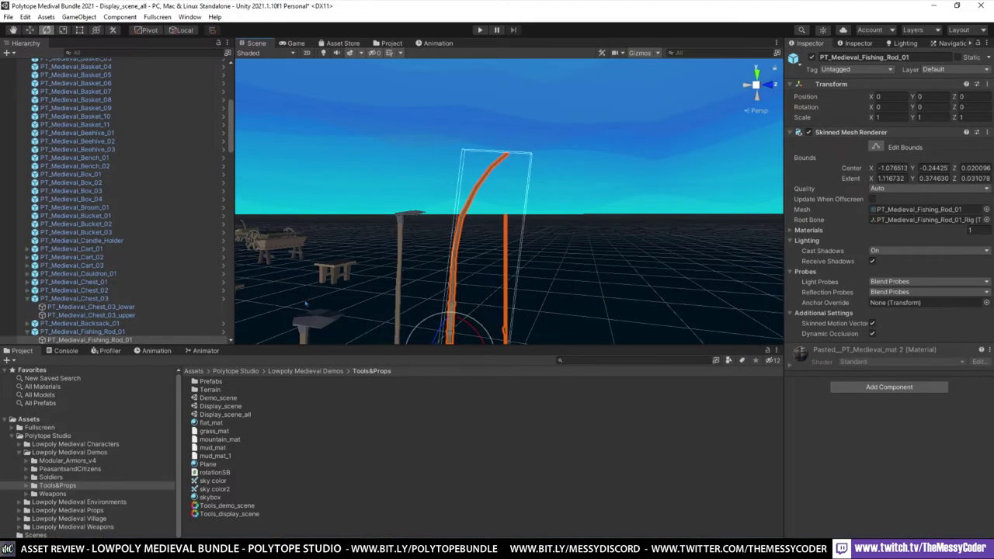
scroll(137, 294, down, 2)
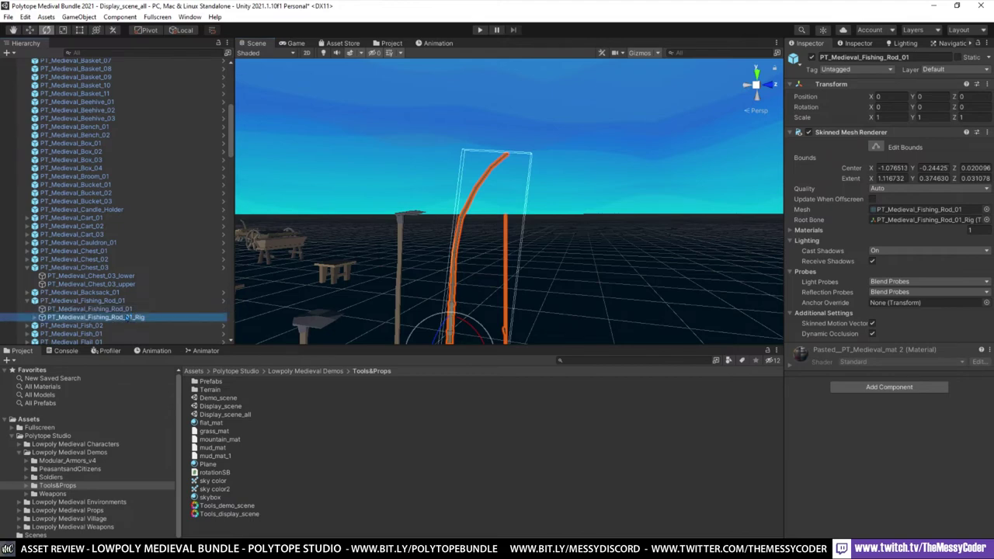
double_click(127, 318)
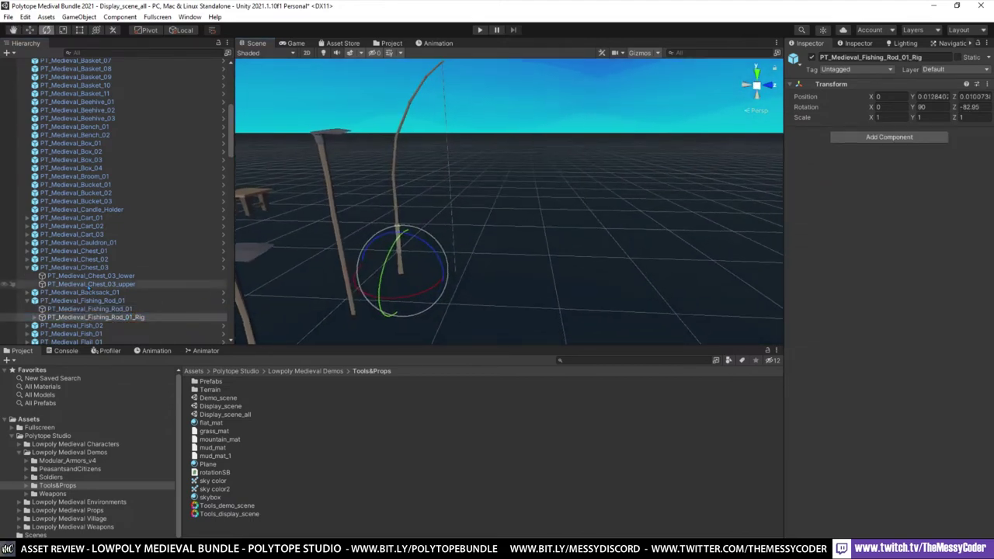
right_drag(325, 250, 353, 252)
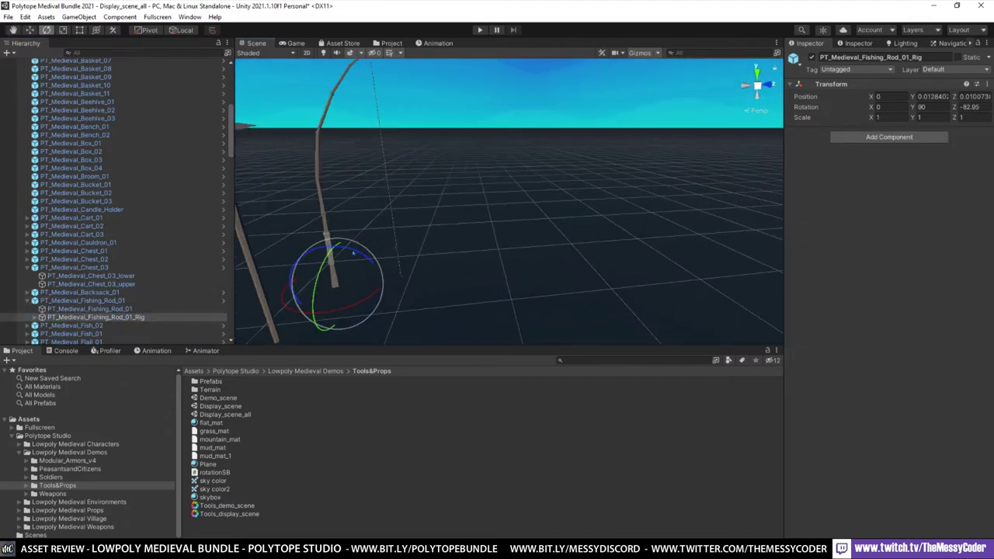
Step: Inspect the pots in an enlarged view and select the four-handled pot, PT_Medieval_Pot_46
key(F11)
right_drag(291, 285, 559, 289)
key(w)
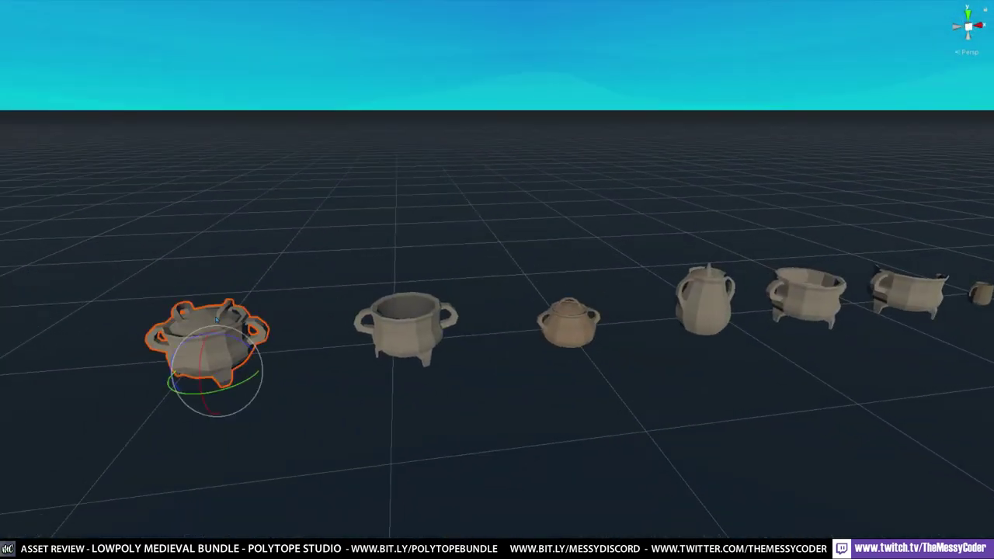
click(216, 319)
click(217, 320)
key(F11)
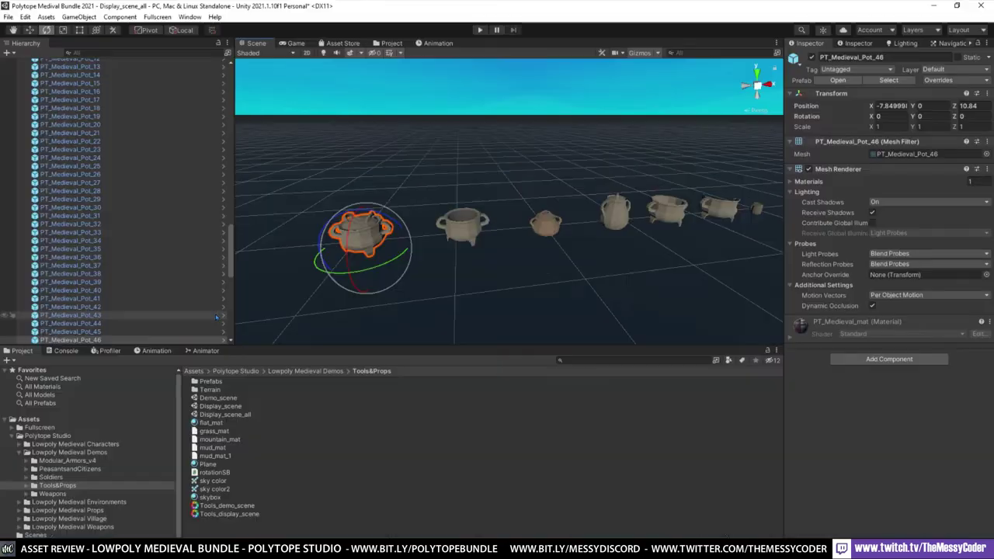
Step: Examine the rows of pots, baskets, farm tools and tableware, then survey the whole prop display in an enlarged view
right_drag(334, 256, 506, 260)
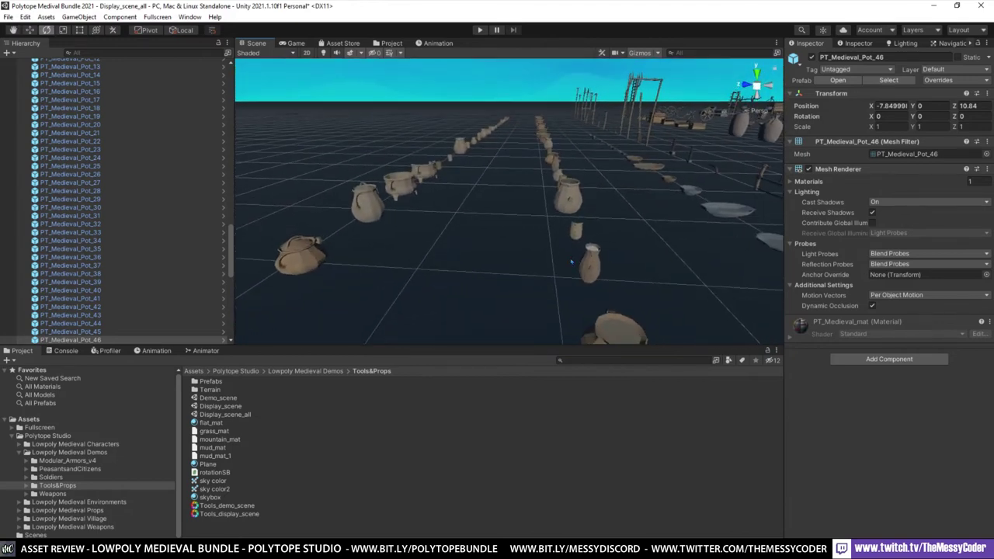
key(F11)
right_drag(464, 275, 839, 261)
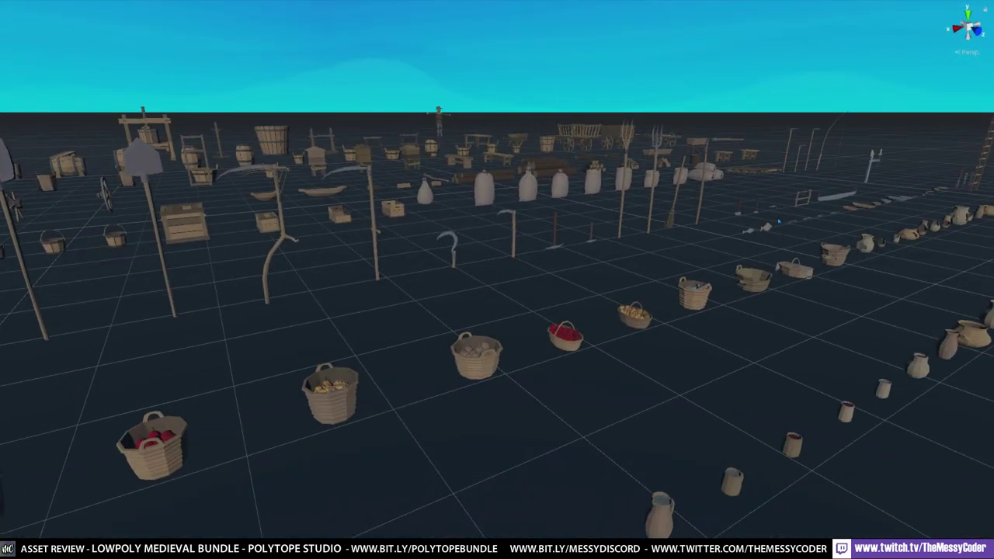
right_drag(395, 261, 435, 252)
right_drag(522, 91, 566, 231)
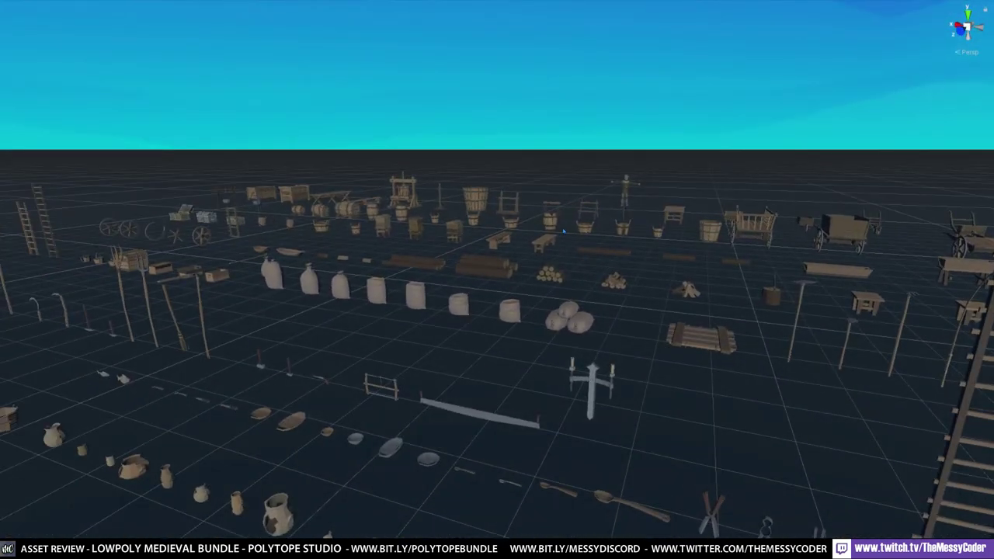
key(F11)
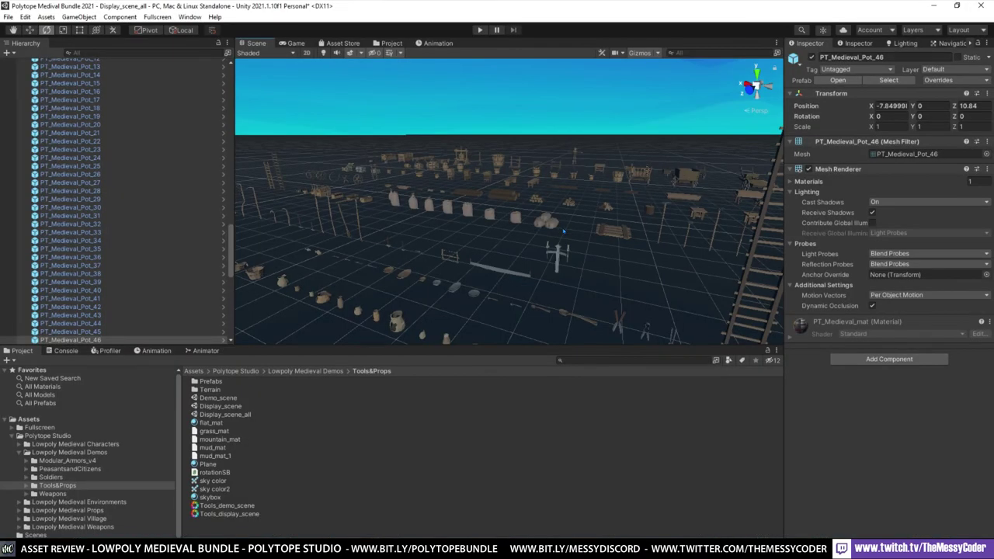
Step: Browse the demo folders to Modular_Armors_v4 and open the Lowpoly_Medieval_Armors_Diorama scene without saving the current scene's changes
click(53, 494)
click(59, 487)
click(51, 477)
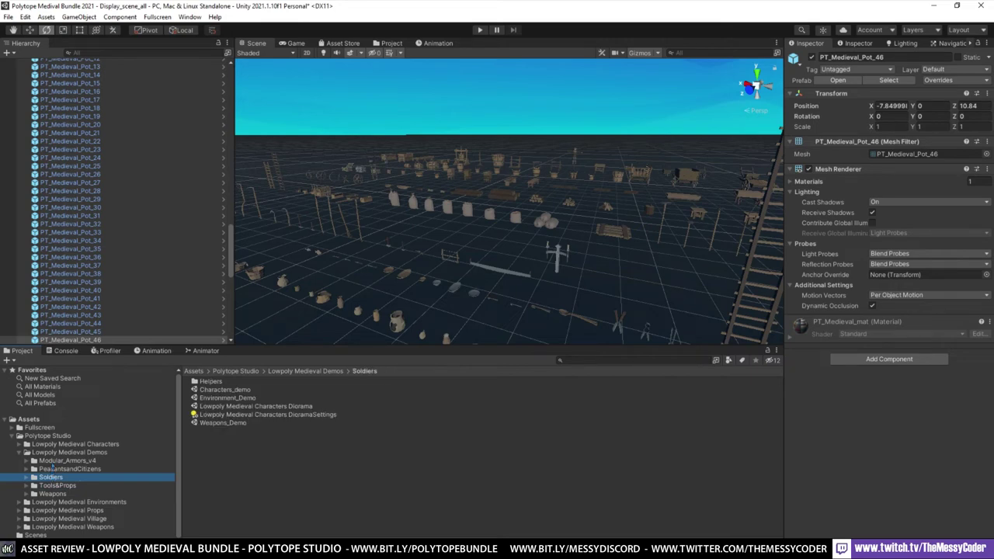
click(51, 462)
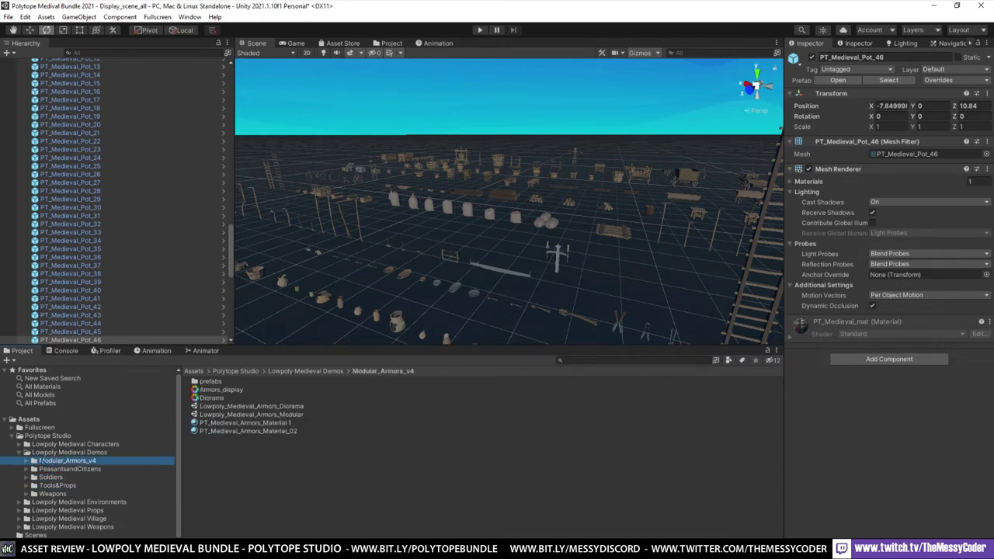
click(238, 416)
double_click(240, 407)
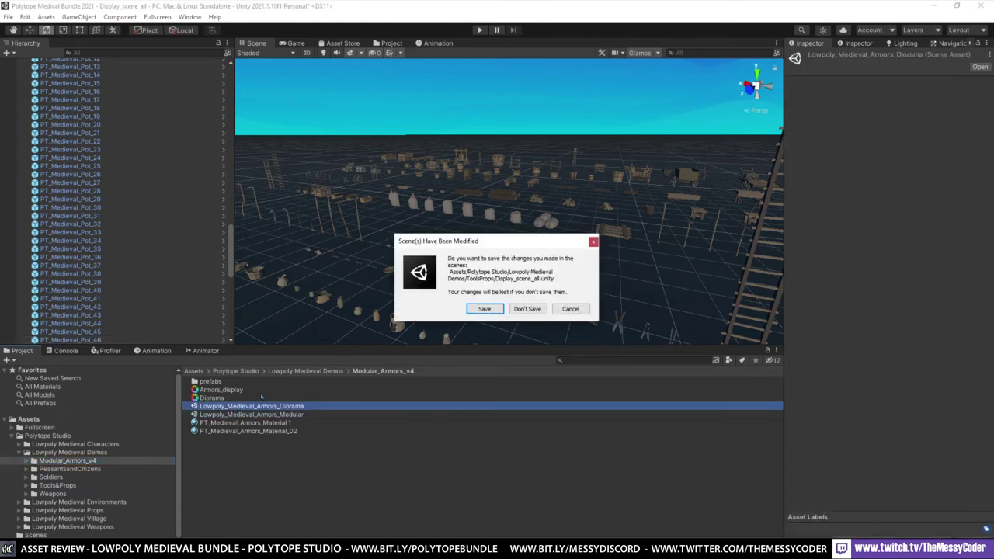
click(528, 310)
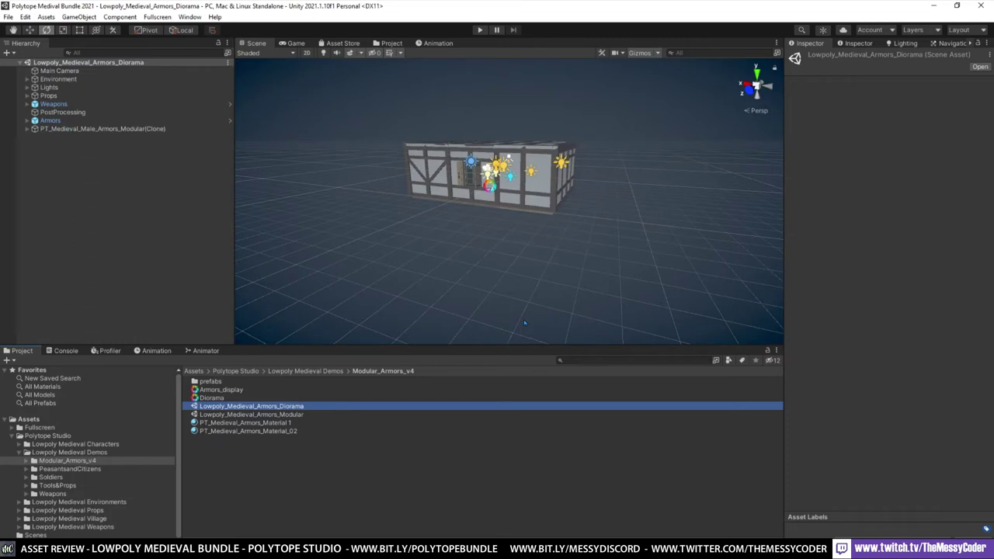
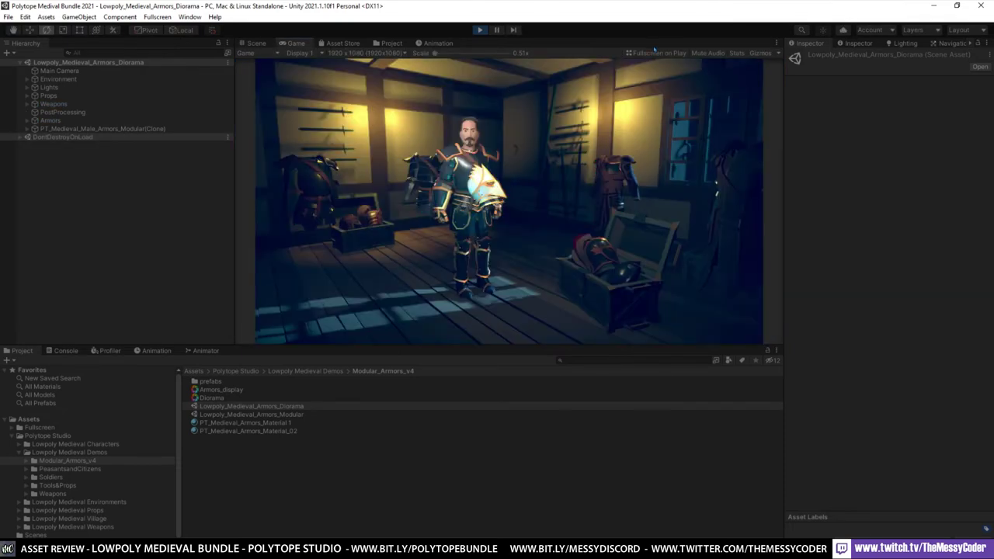
Step: View the running armors diorama in full screen, then stop play mode
key(F10)
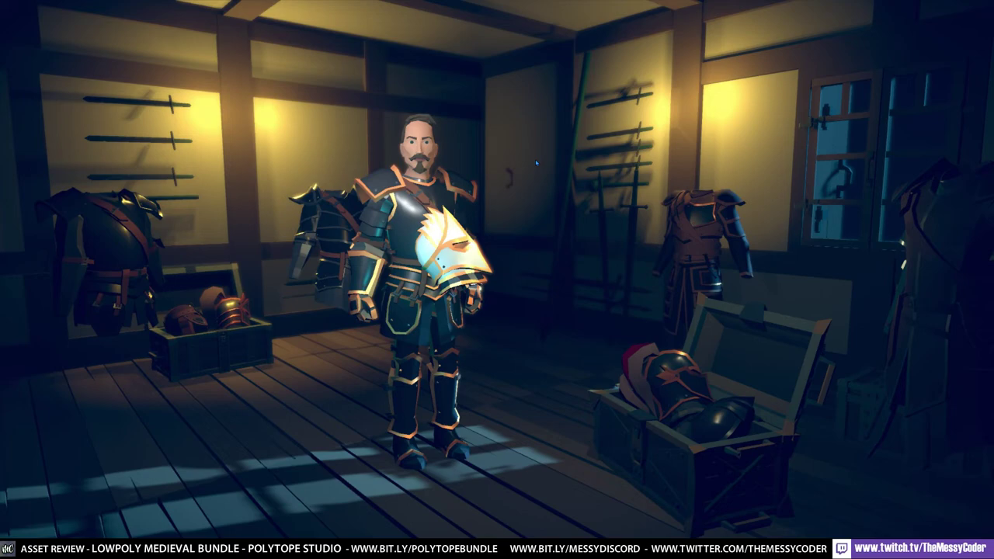
key(ctrl+p)
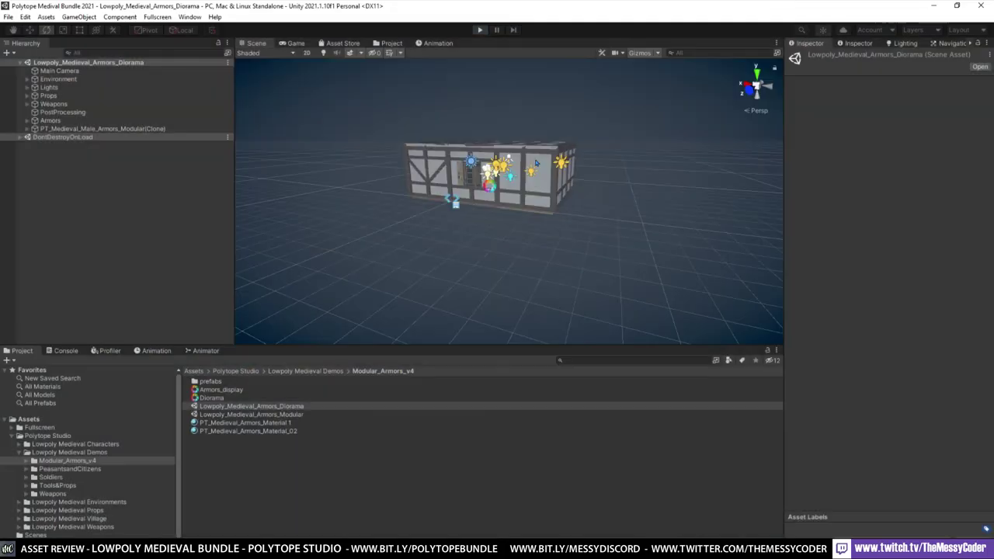
Step: Hide the gizmos and grid in the Scene view and inspect the armored man inside the room
right_drag(376, 201, 169, 229)
key(w)
key(d)
right_drag(985, 182, 700, 147)
click(639, 53)
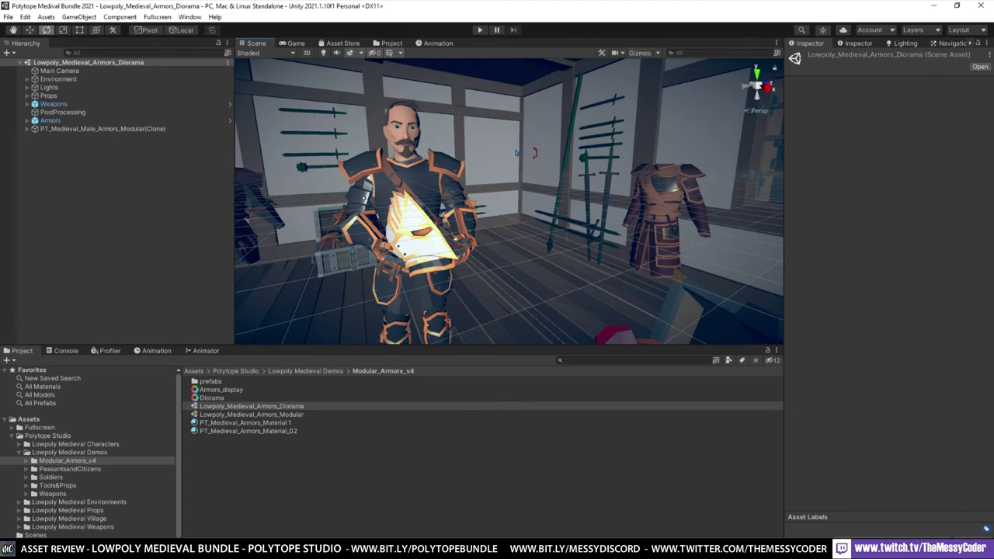
click(391, 53)
right_drag(406, 136, 447, 188)
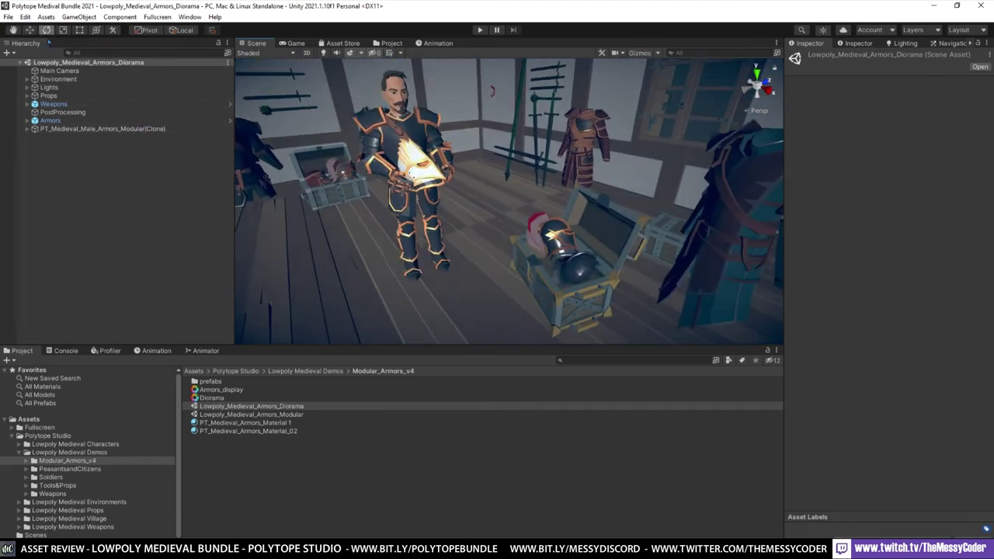
Step: Save the project and examine the man's armor and helmet up close
click(7, 17)
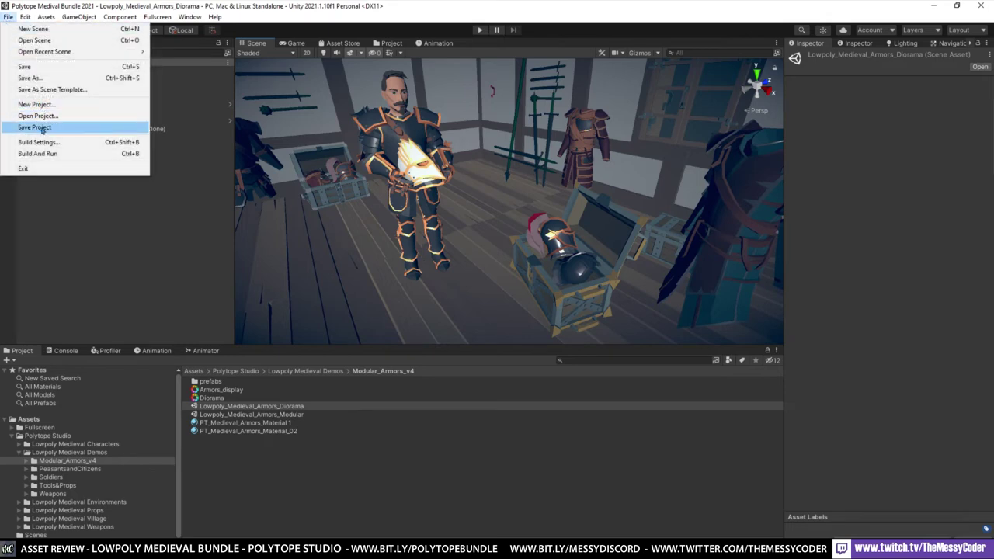
click(40, 128)
mouse_move(365, 187)
right_down()
mouse_move(406, 196)
mouse_move(474, 175)
mouse_move(367, 166)
mouse_move(373, 185)
right_up()
alt+drag(373, 184, 558, 155)
right_drag(559, 156, 273, 468)
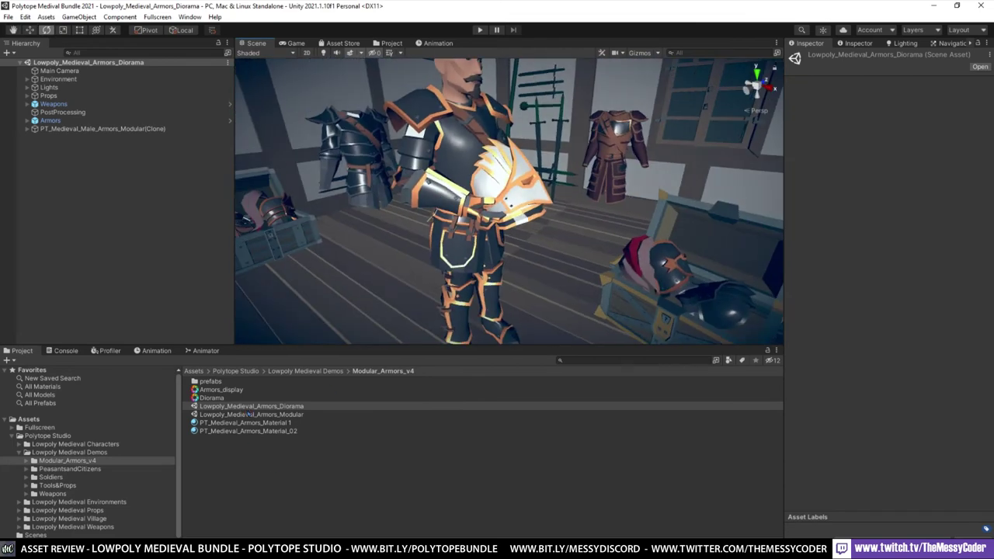
Step: Open the Lowpoly_Medieval_Armors_Modular scene, examine both armored characters and select PT_Medieval_Female_Armors_Modular
click(246, 415)
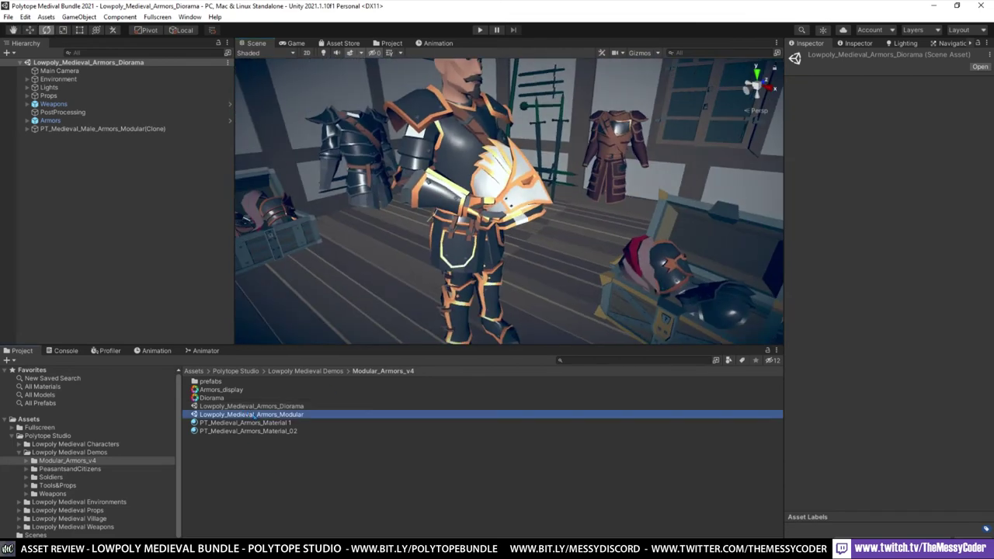
double_click(261, 414)
alt+drag(517, 194, 435, 186)
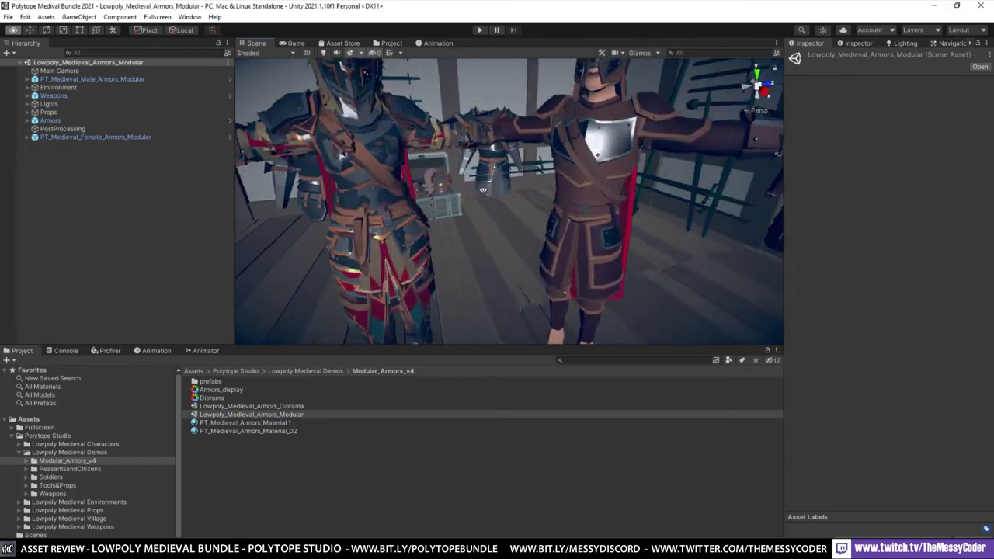
scroll(465, 187, down, 4)
scroll(465, 187, up, 4)
alt+drag(497, 179, 462, 165)
click(490, 129)
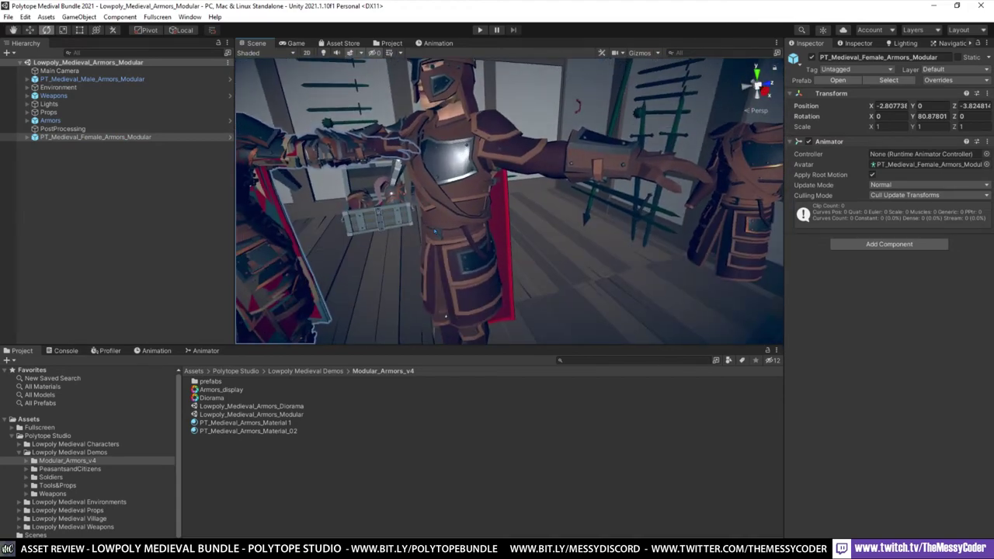
Step: Open the Sets folder of the characters' Modular_Armors prefabs and preview PT_Medieval_Male_Armor_02_B
click(26, 461)
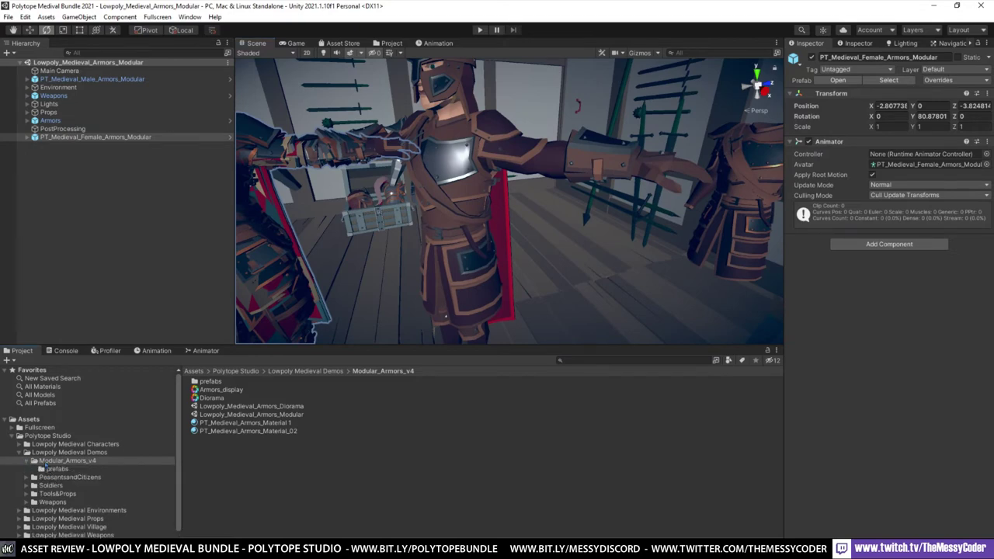
click(19, 444)
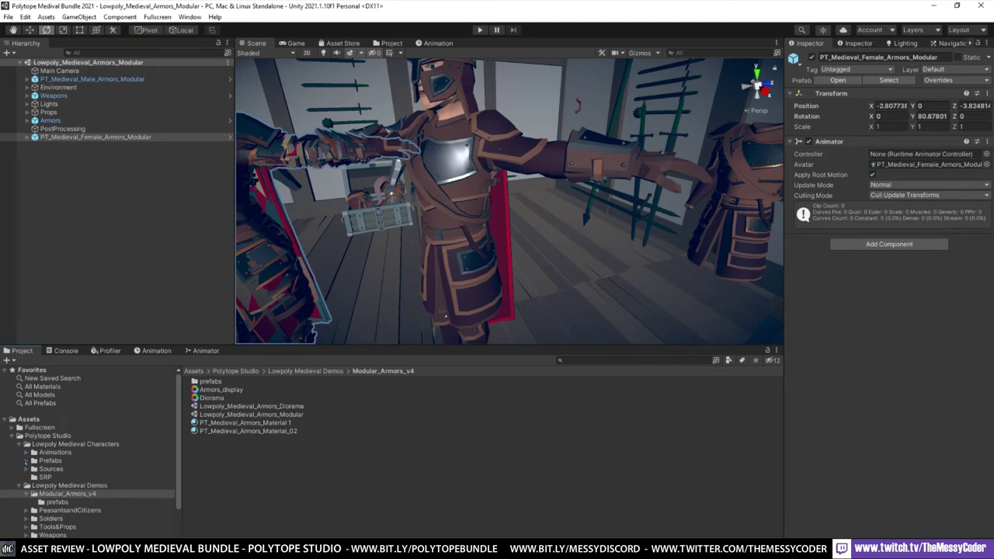
click(25, 460)
click(33, 469)
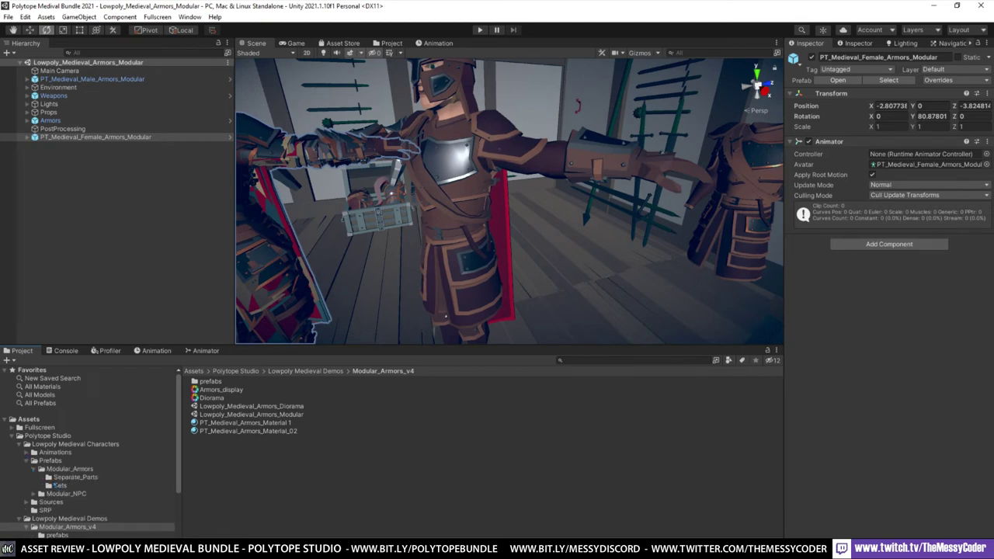
click(59, 485)
scroll(304, 420, down, 5)
click(303, 447)
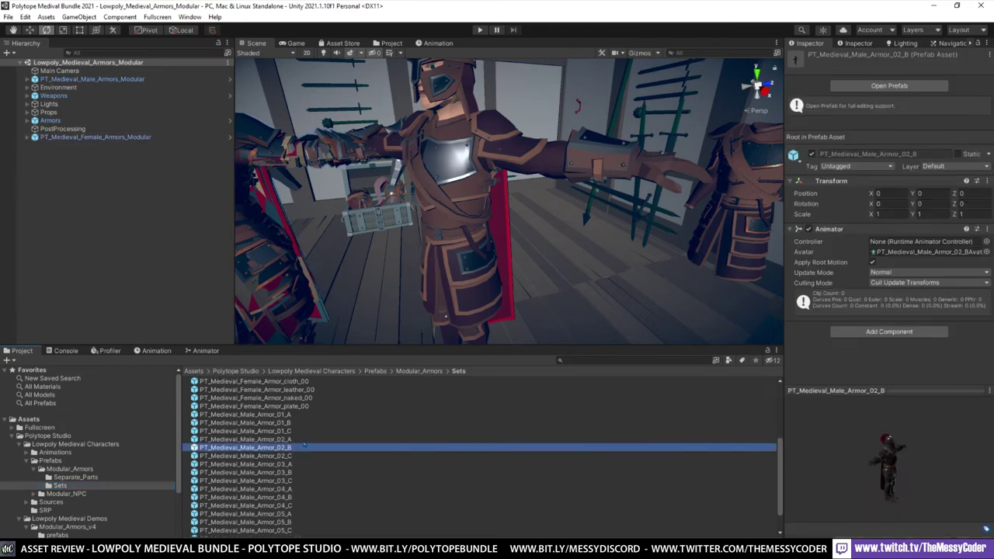
Step: Rotate the PT_Medieval_Male_Armor_02_B preview and preview PT_Medieval_Male_Armor_04_B from the same Sets folder
drag(880, 433, 932, 465)
click(309, 497)
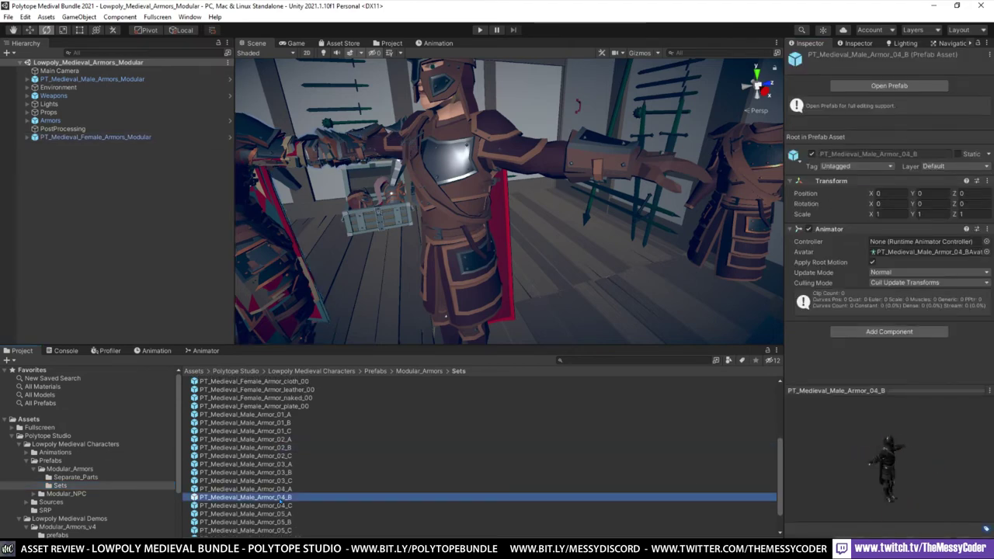
scroll(235, 467, down, 2)
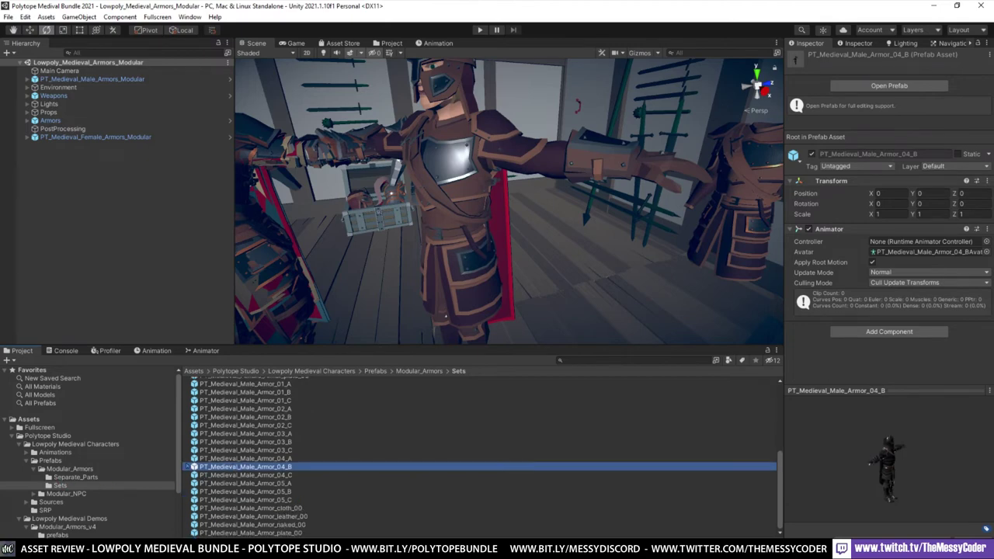
Step: Open the Separate_Parts folder of the Modular_Armors prefabs and browse the armor parts as large thumbnails
click(93, 477)
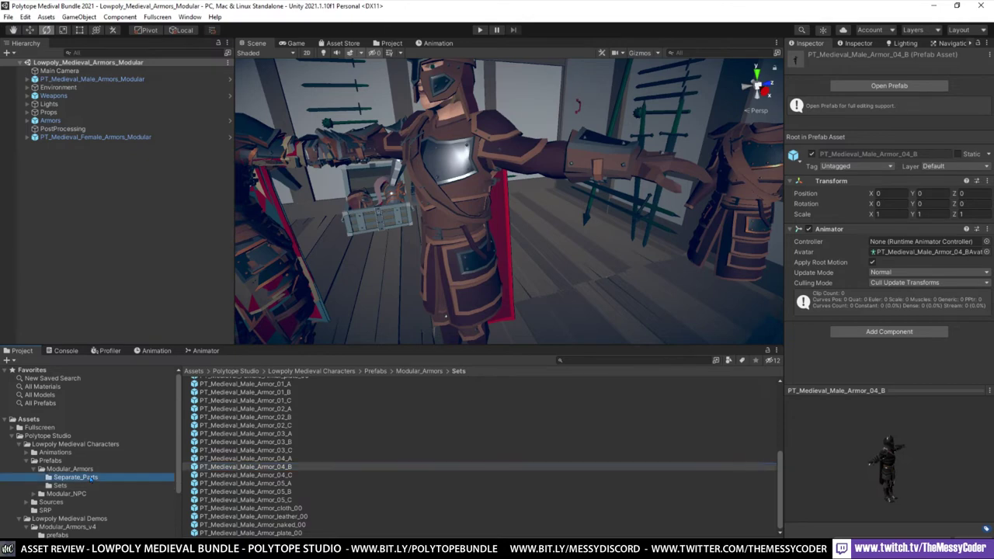
scroll(271, 452, up, 5)
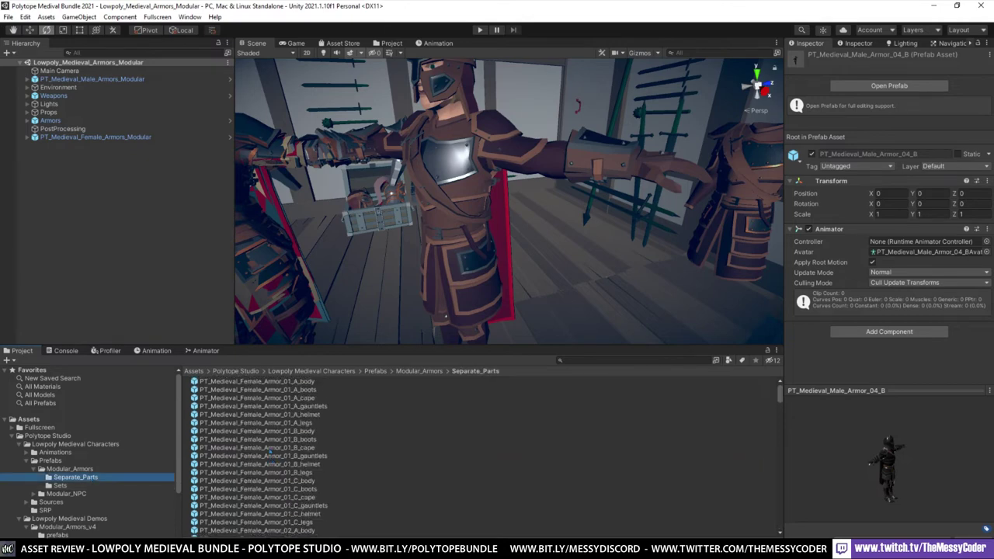
ctrl+scroll(271, 463, up, 5)
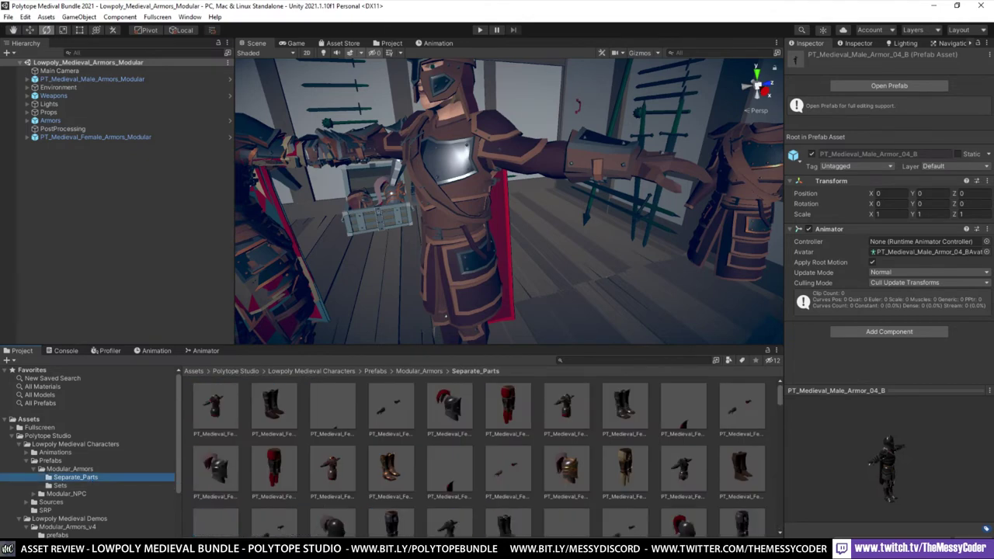
scroll(382, 403, down, 5)
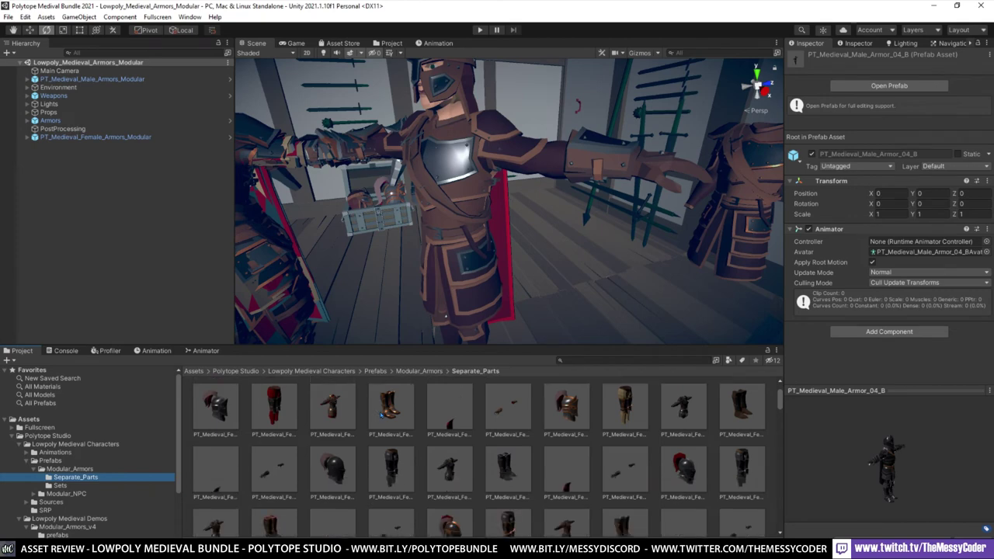
scroll(381, 415, down, 4)
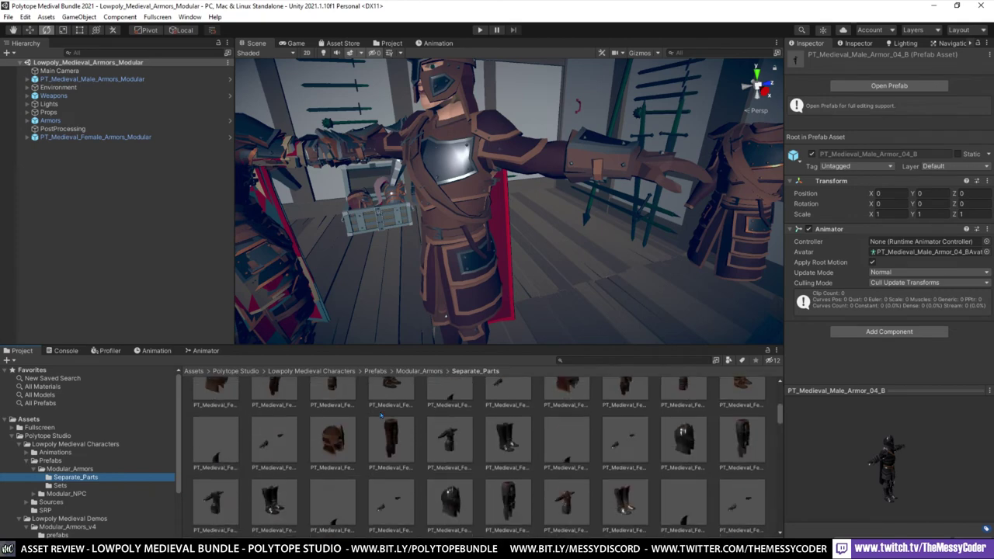
scroll(378, 418, up, 1)
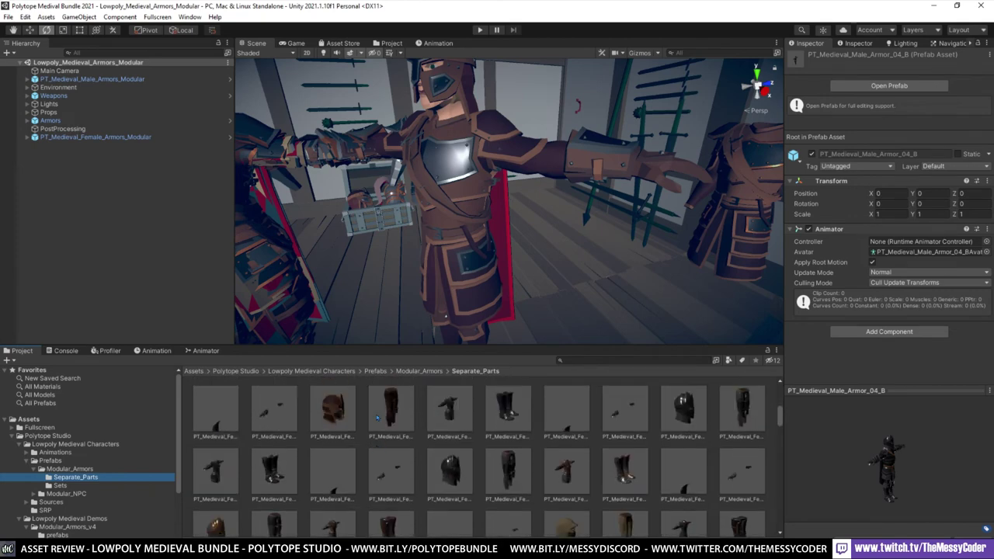
Step: Preview the PT_Medieval_Female_Armor_03_C_helmet prefab, locate its source asset through the avatar reference and inspect the helmet mesh in wireframe
click(333, 443)
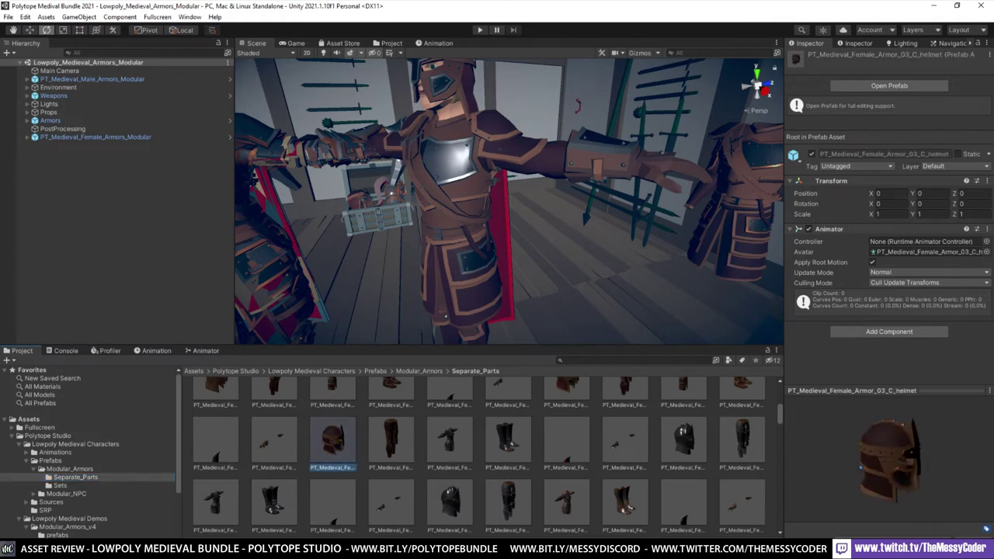
mouse_move(861, 467)
mouse_down()
mouse_move(846, 475)
mouse_move(852, 457)
mouse_up()
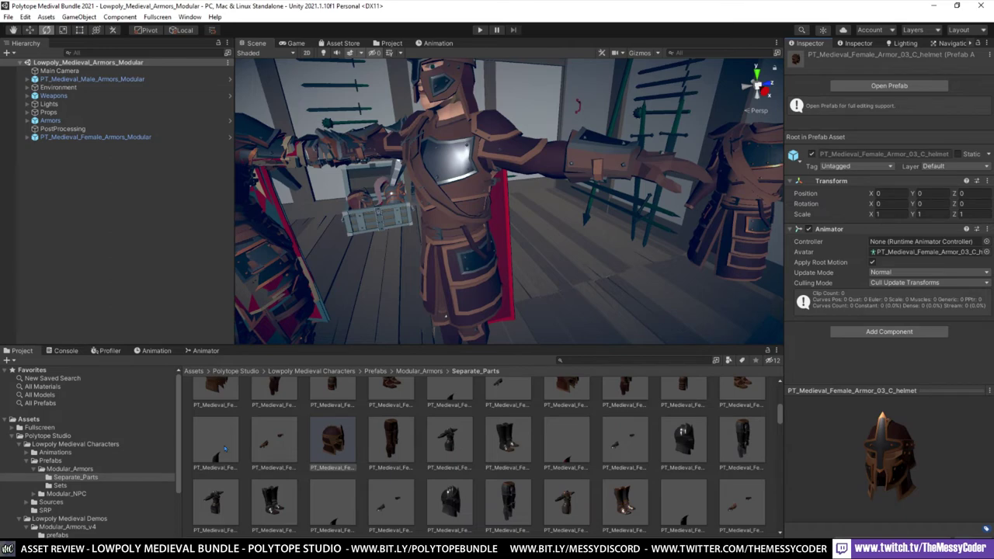
click(901, 253)
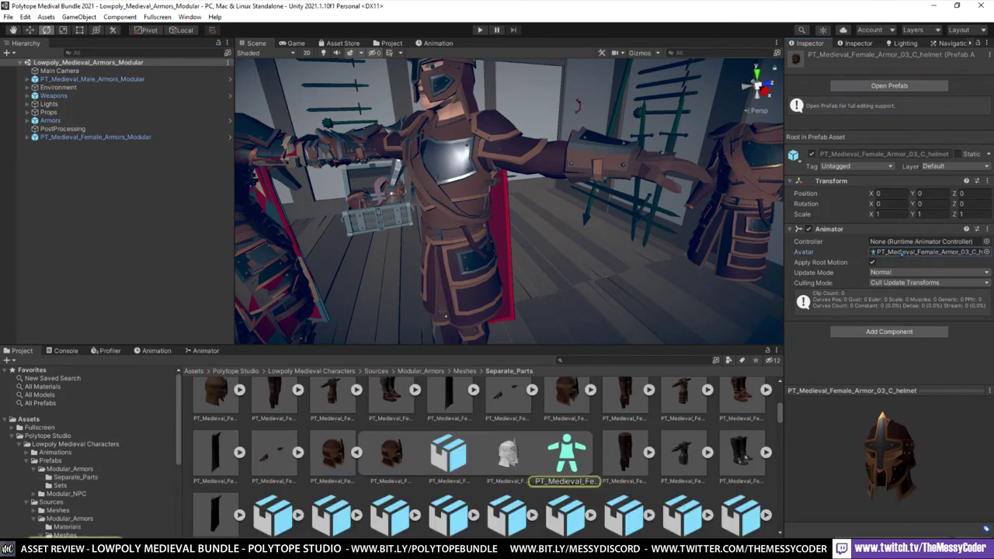
click(506, 455)
drag(900, 474, 791, 456)
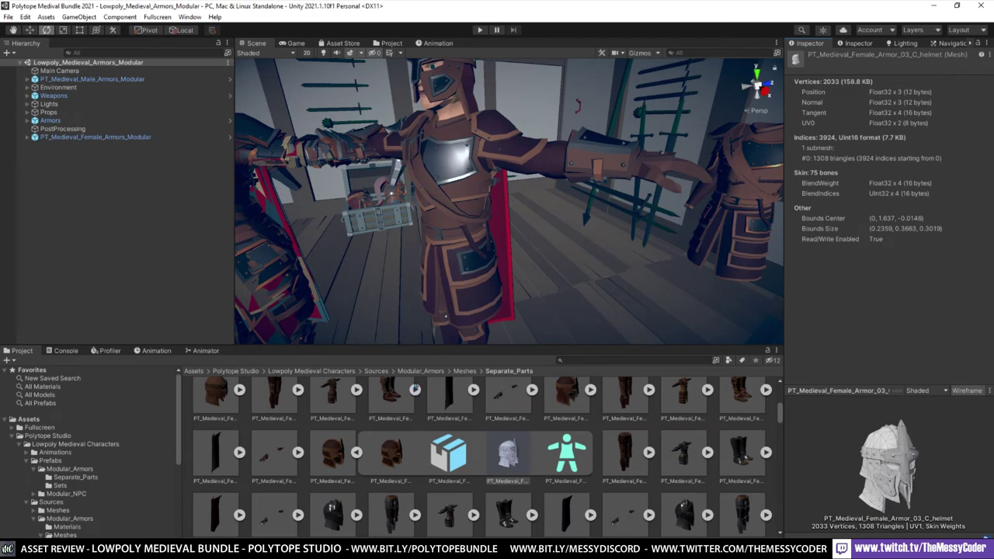
Step: Expand the source asset of the 03_B boots and inspect the PT_Medieval_Female_Armor_03_B_boots mesh in a rotated preview
click(416, 390)
click(572, 399)
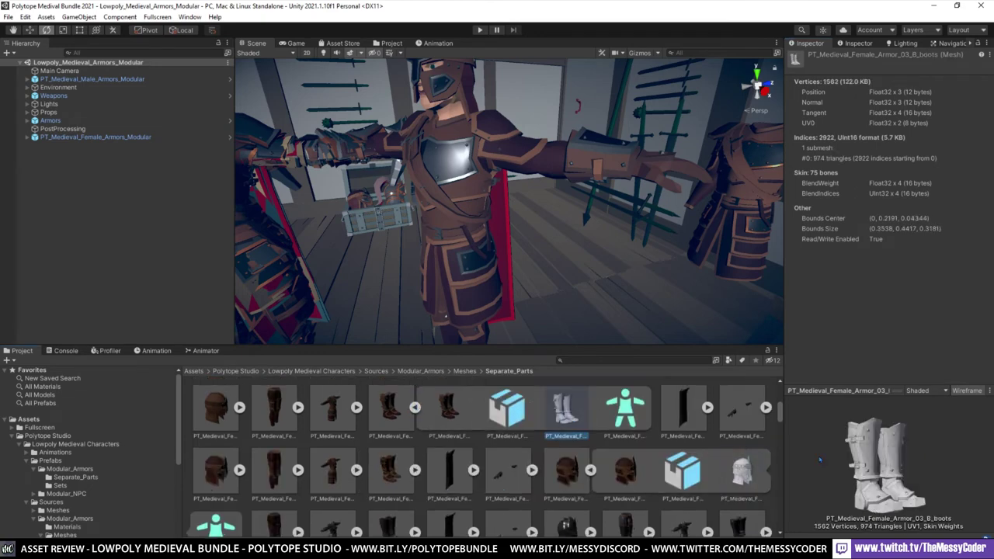
drag(820, 460, 842, 459)
Step: Examine the helmets, faces and body armor of both modular characters up close and from several angles in the Scene view
scroll(508, 201, down, 3)
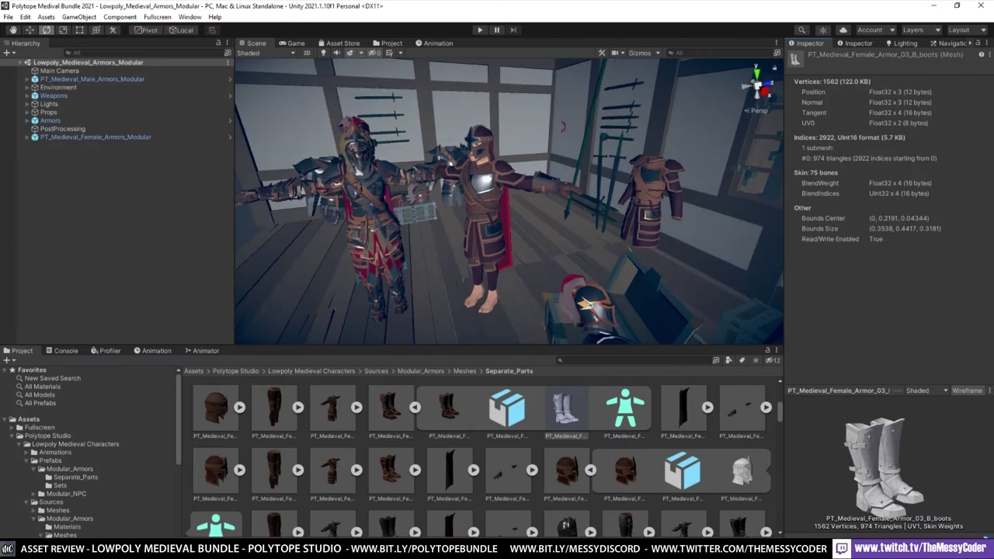
scroll(426, 201, up, 3)
middle_drag(425, 200, 451, 214)
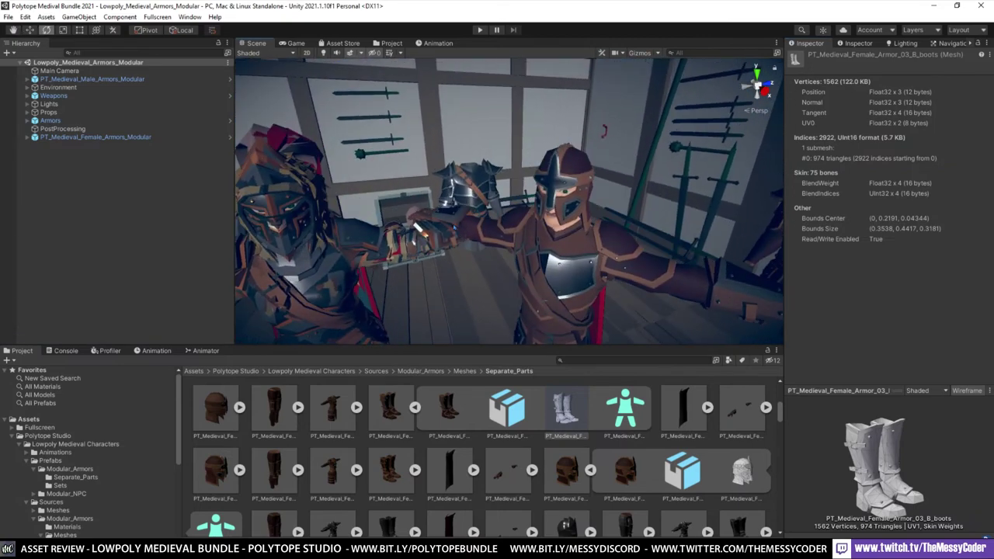
scroll(450, 214, up, 3)
scroll(525, 228, up, 3)
scroll(538, 215, down, 3)
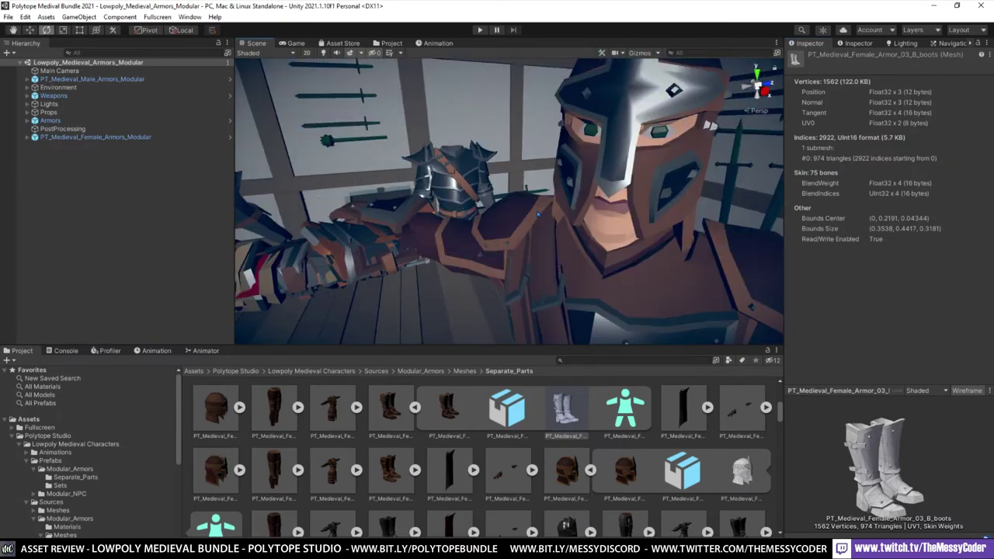
right_drag(526, 216, 371, 210)
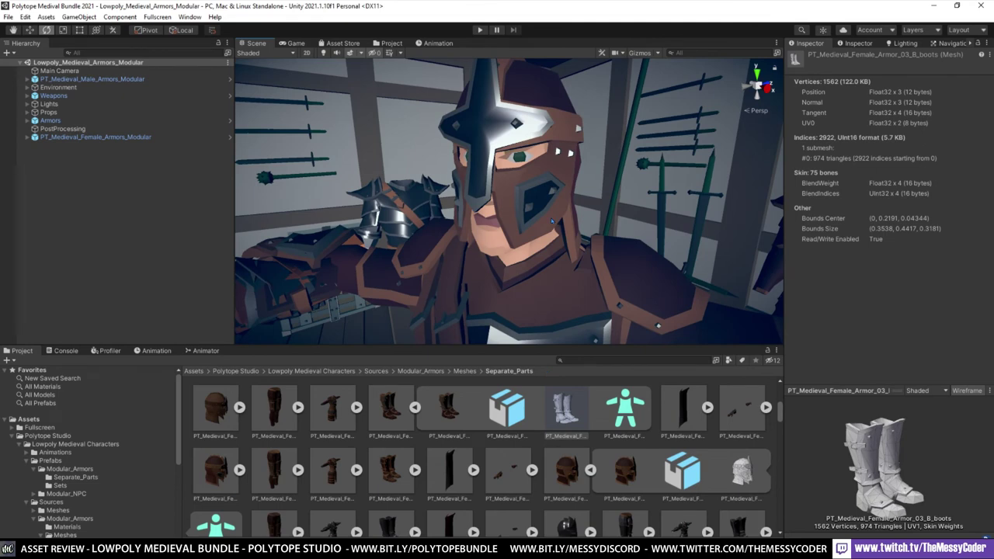
scroll(544, 218, down, 5)
middle_drag(529, 236, 524, 144)
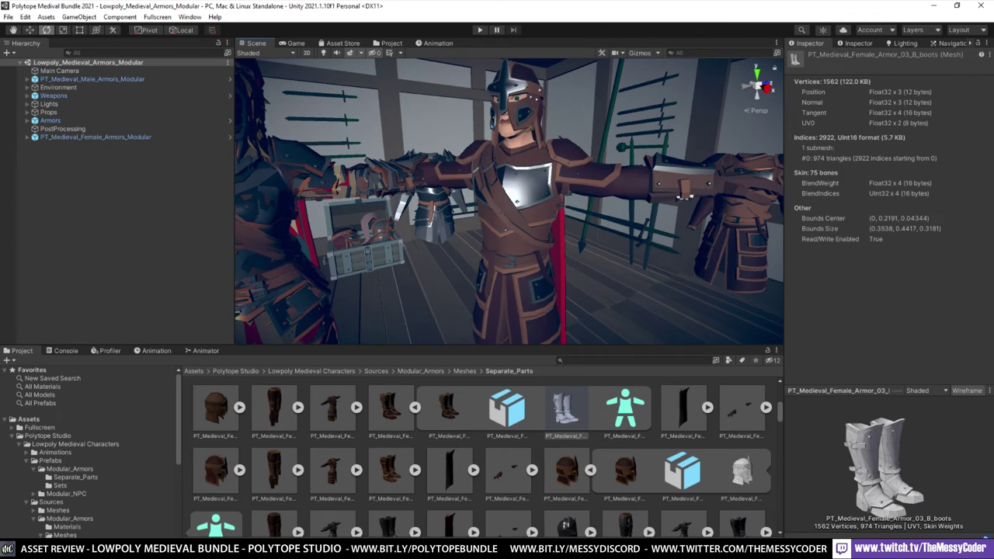
right_drag(501, 136, 300, 339)
right_drag(463, 195, 576, 223)
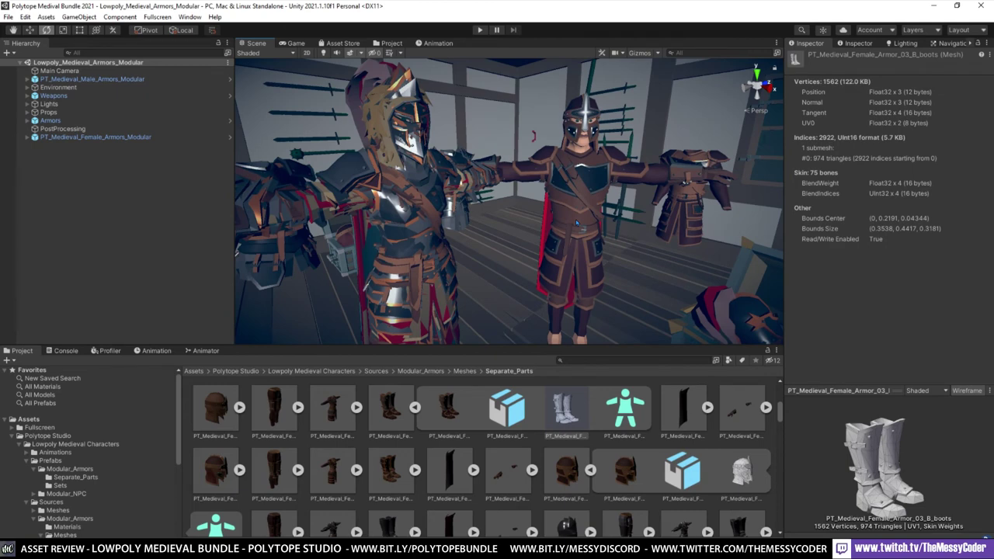
Step: Select PT_Medieval_Male_Armors_Modular and randomize its appearance with the PT_Create_Prefab script
click(576, 222)
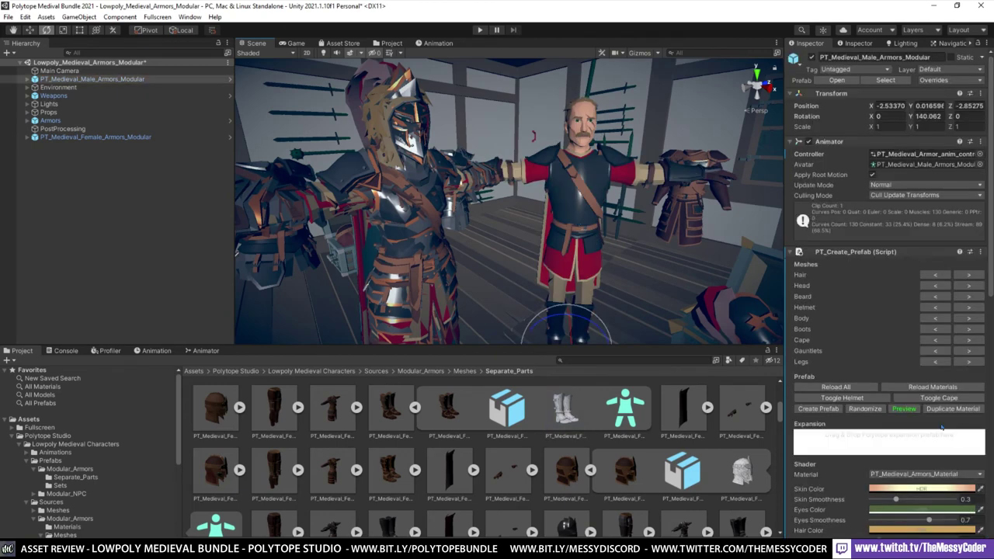
click(864, 409)
click(864, 409)
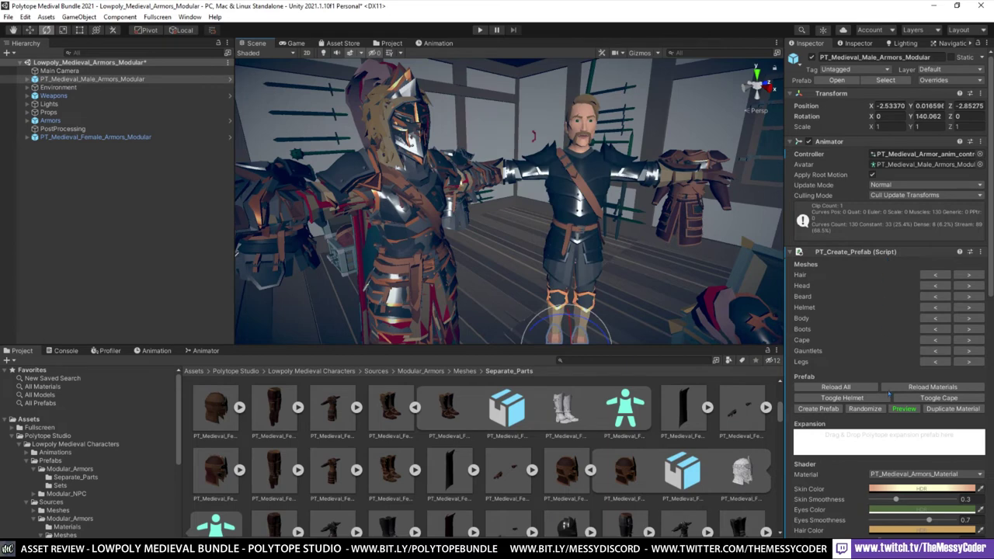
scroll(888, 392, down, 4)
click(876, 224)
scroll(875, 224, up, 2)
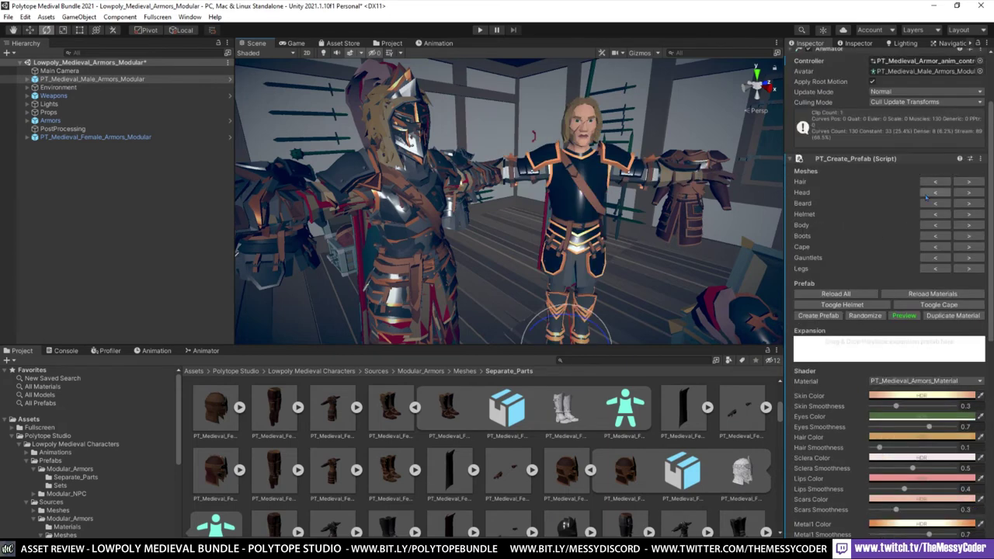
Step: Switch the male character to the next hair mesh and toggle the script's Preview mode several times
click(969, 181)
click(903, 315)
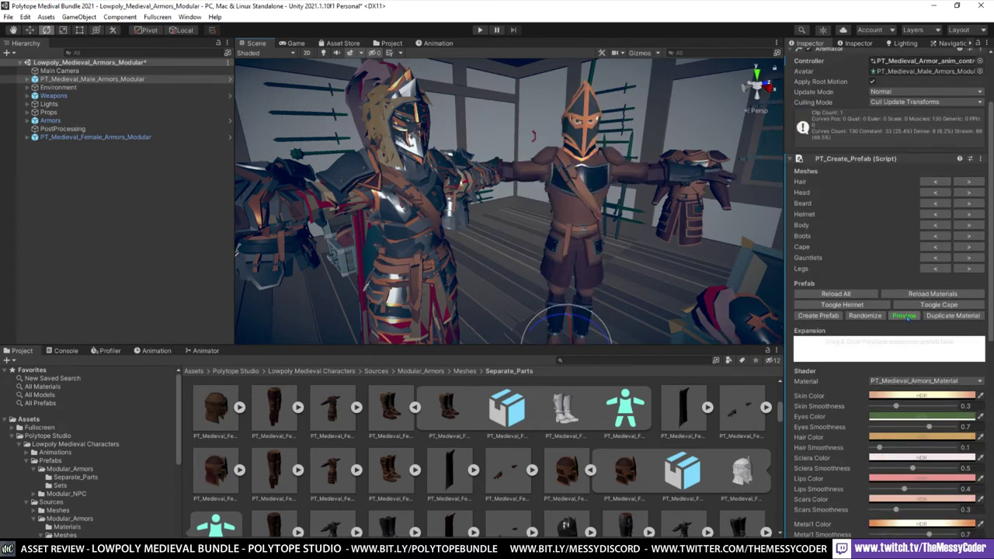
click(906, 316)
click(900, 316)
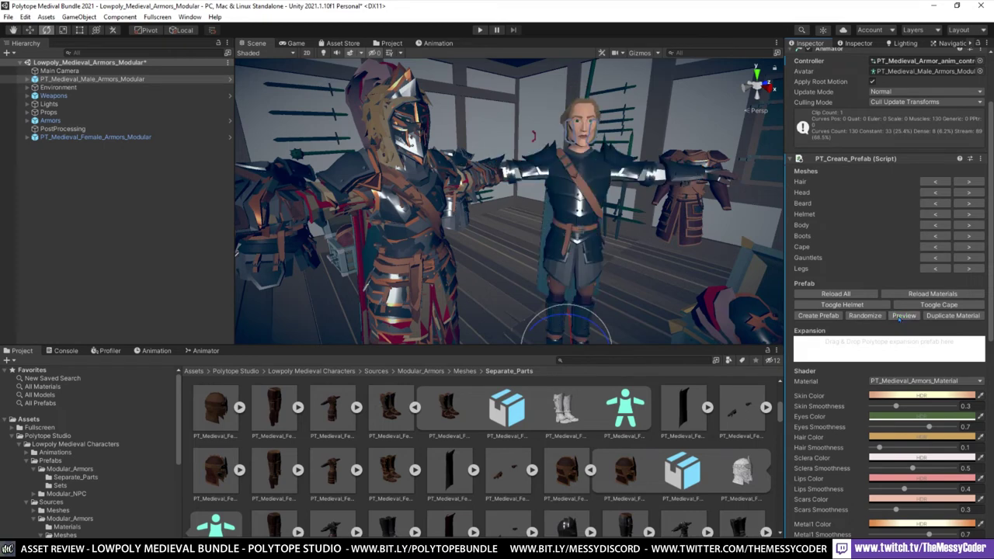
click(899, 316)
click(895, 316)
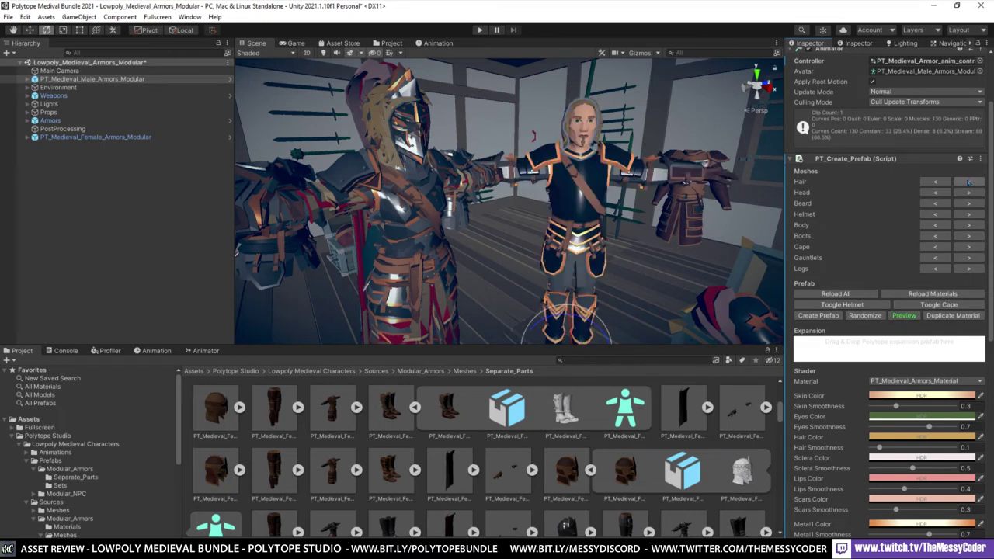
Step: Randomize the male character's armor combination repeatedly to go through different outfits
click(867, 317)
click(864, 316)
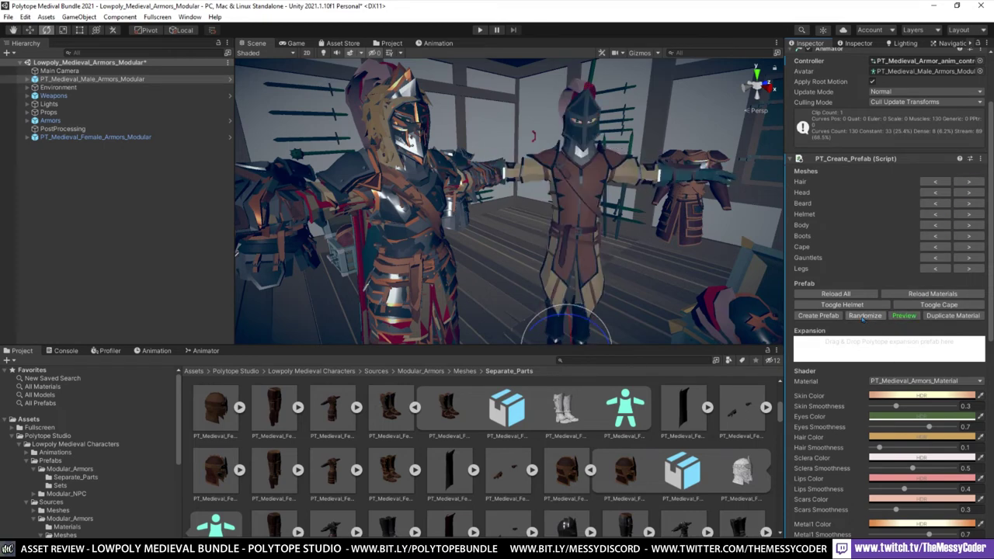
click(863, 317)
click(864, 316)
click(864, 317)
click(864, 317)
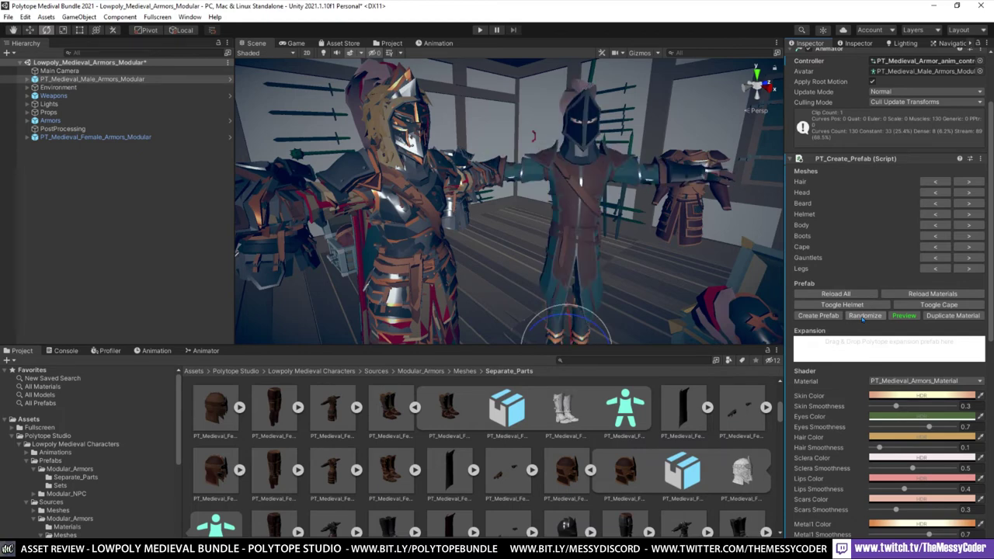
click(864, 317)
click(864, 316)
click(864, 317)
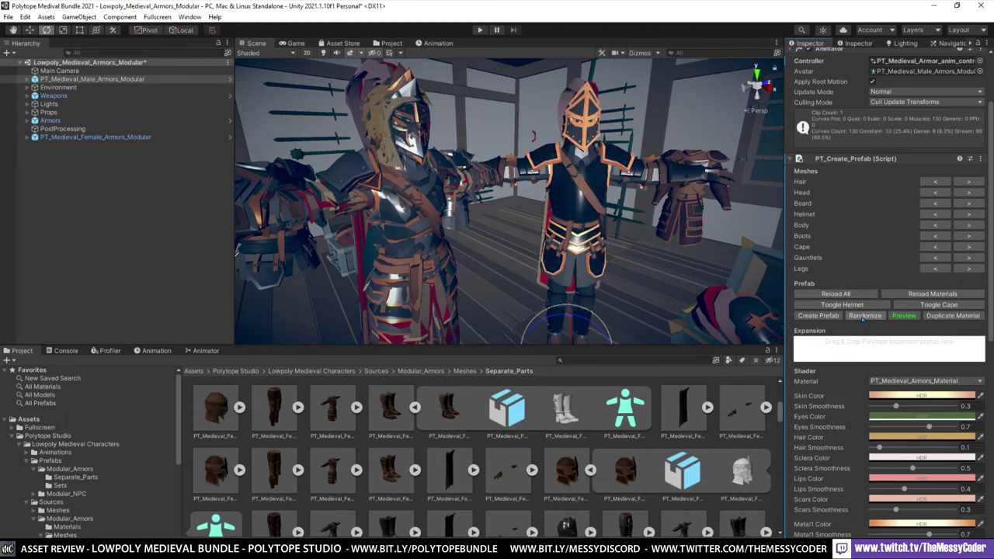
click(864, 317)
click(863, 316)
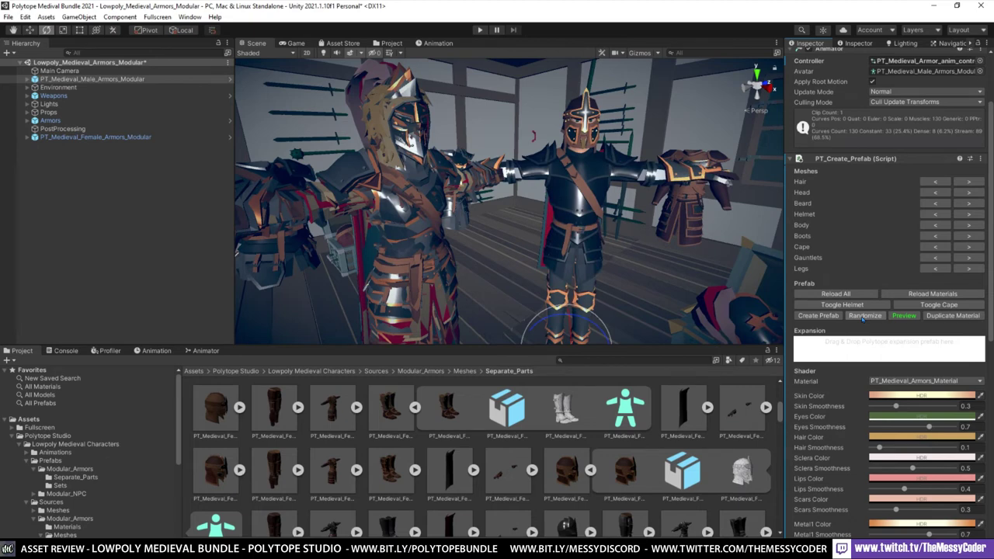
click(863, 317)
Step: Toggle Preview, switch the male character to the previous cape and gauntlets, and look through the script's shader settings
click(902, 316)
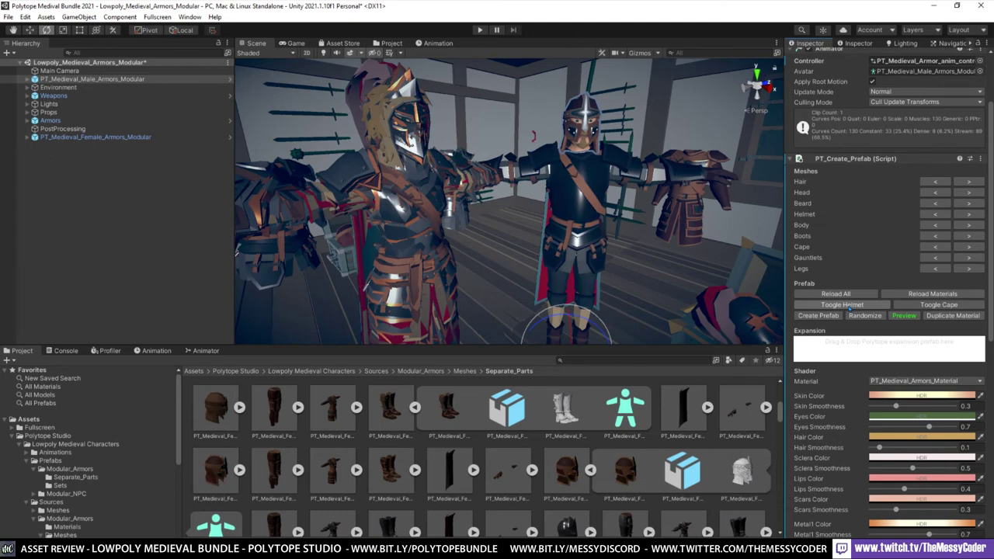
click(938, 248)
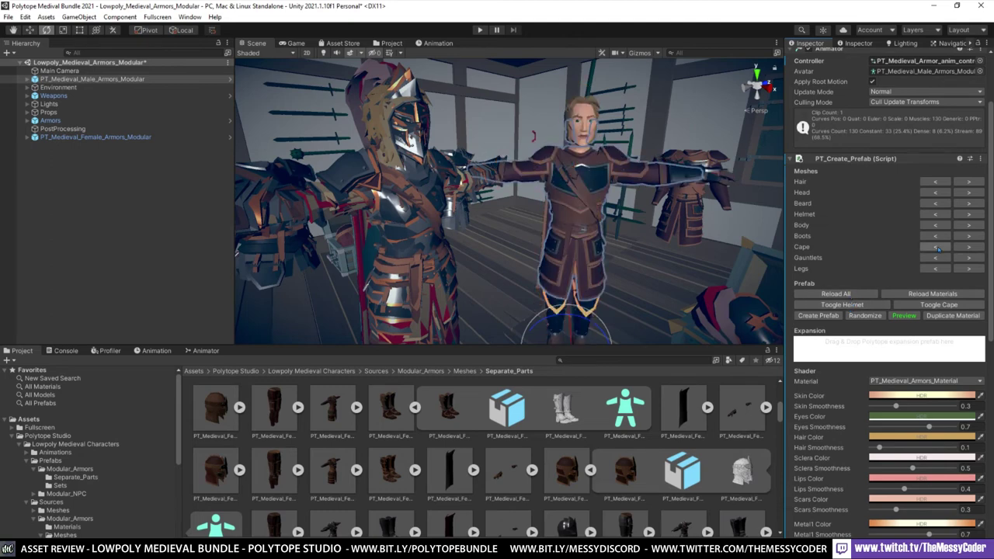
click(938, 260)
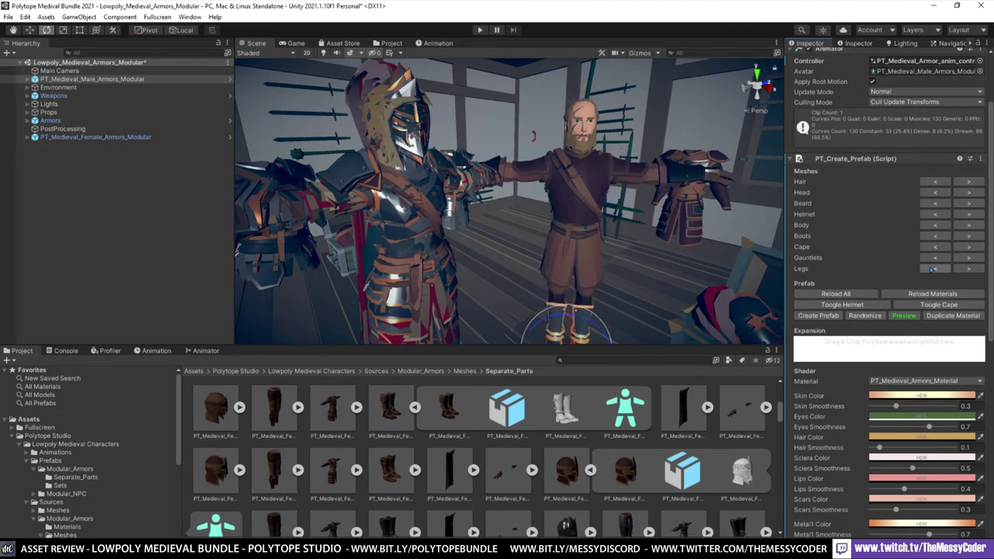
scroll(902, 340, down, 10)
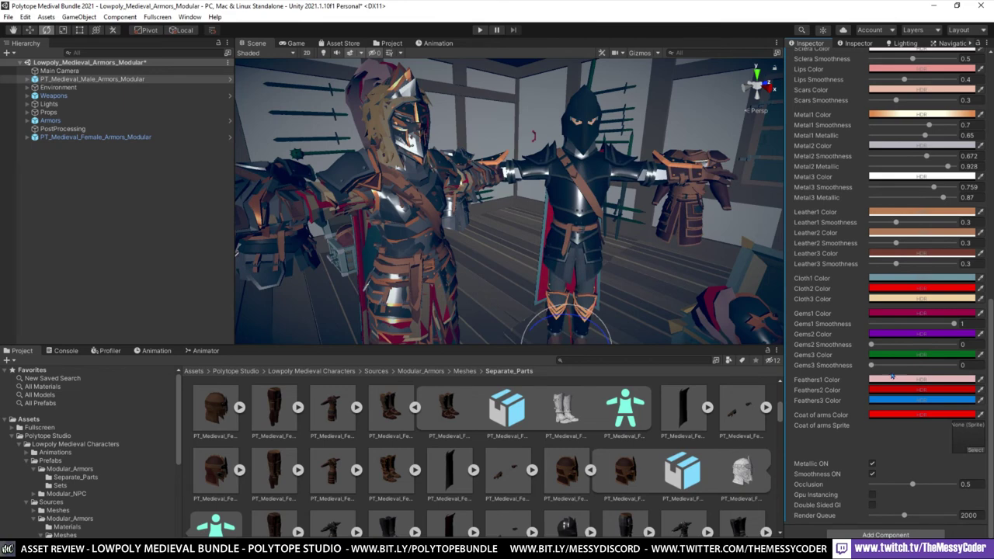
scroll(854, 450, up, 10)
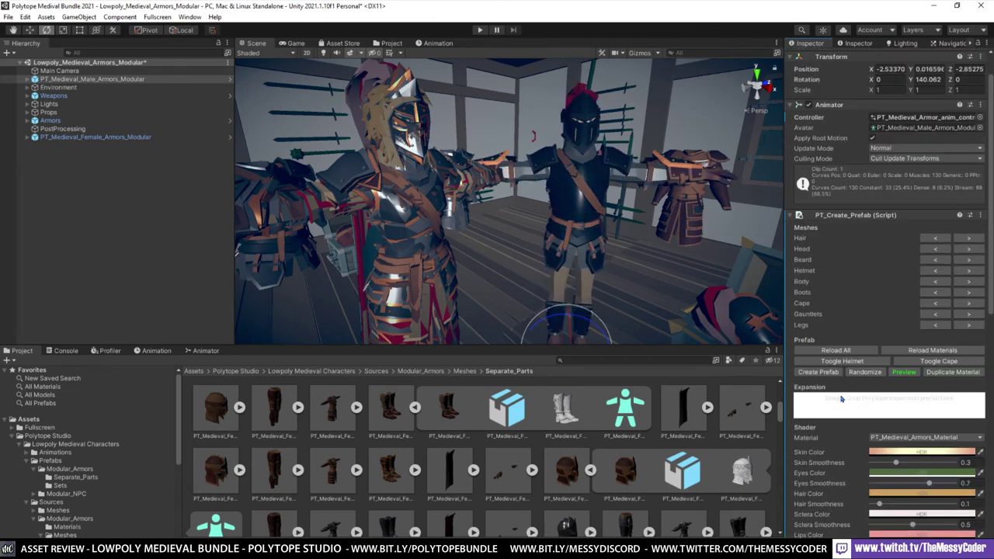
Step: Toggle the male character's Preview mode several times and run the scene in Play mode
click(903, 372)
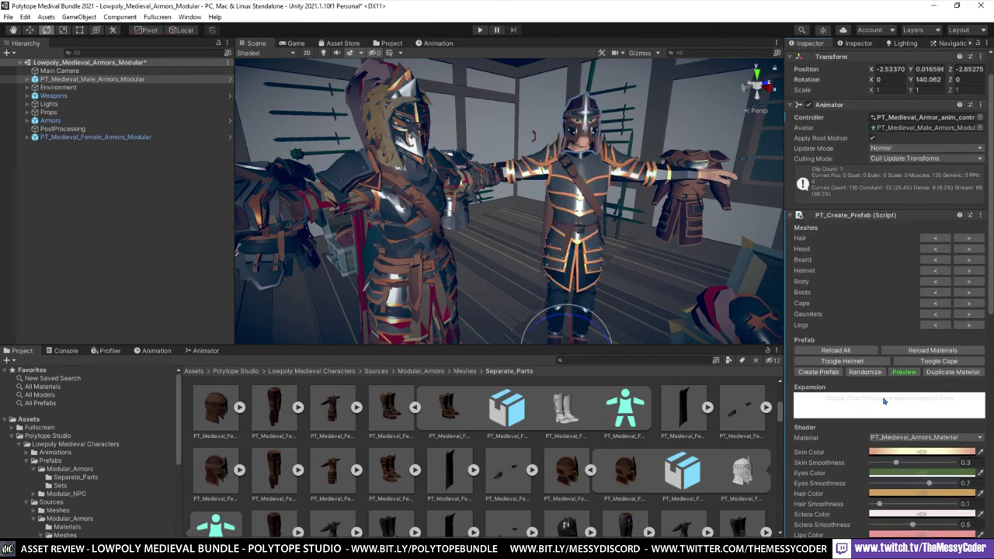
click(905, 372)
click(905, 373)
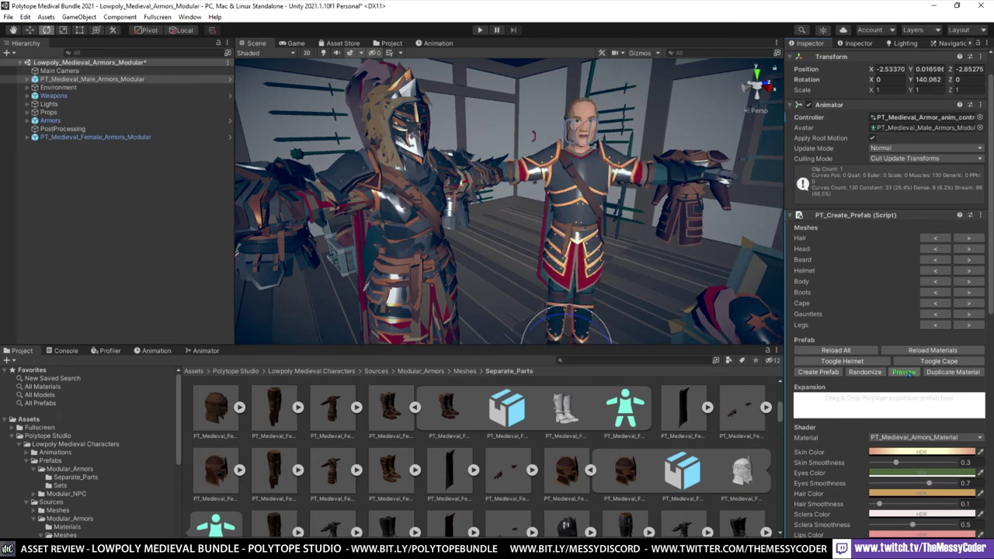
click(905, 373)
click(904, 372)
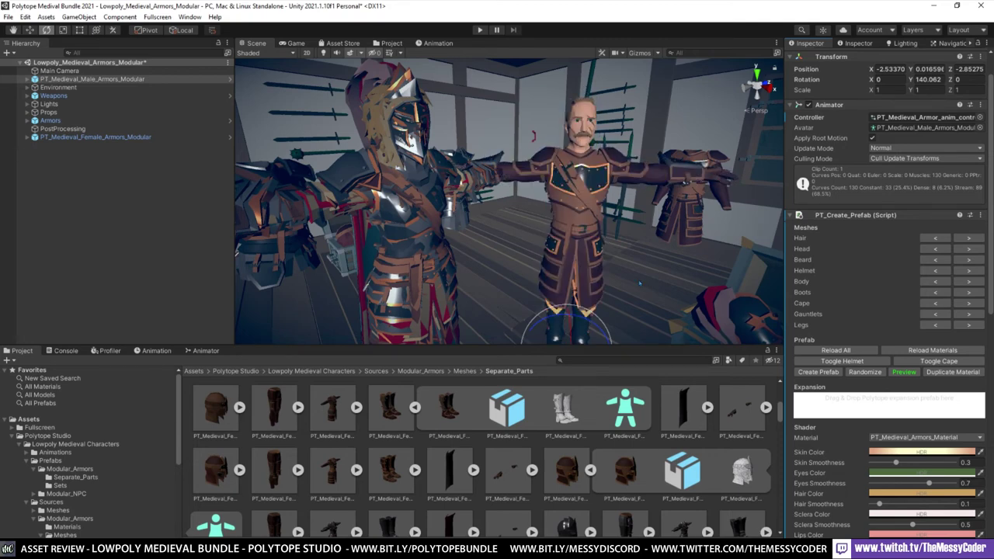
click(480, 30)
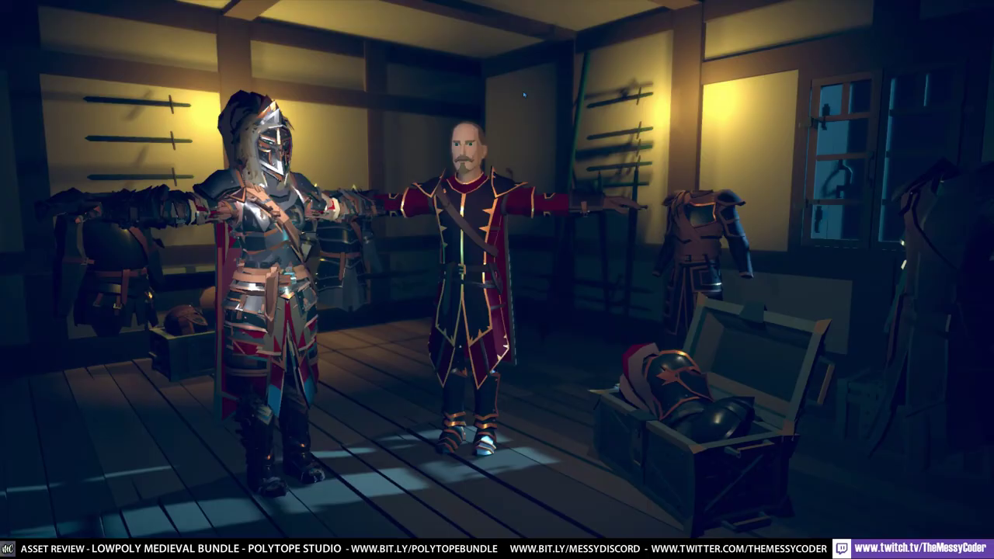